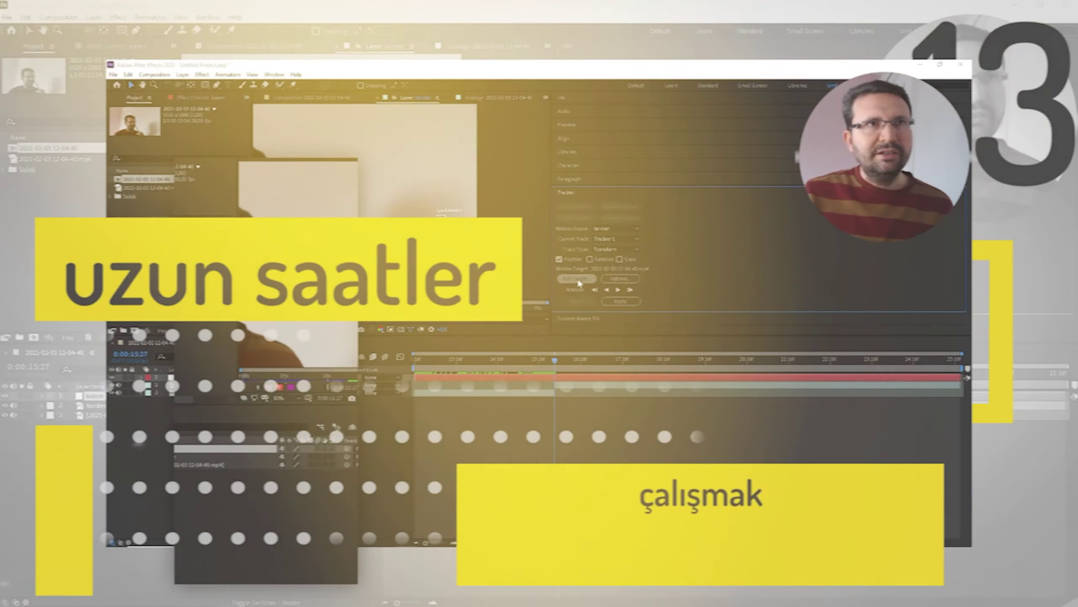
Open the rap kli yapma project, which holds the arda klip bin and arda klip.mp4
click(578, 279)
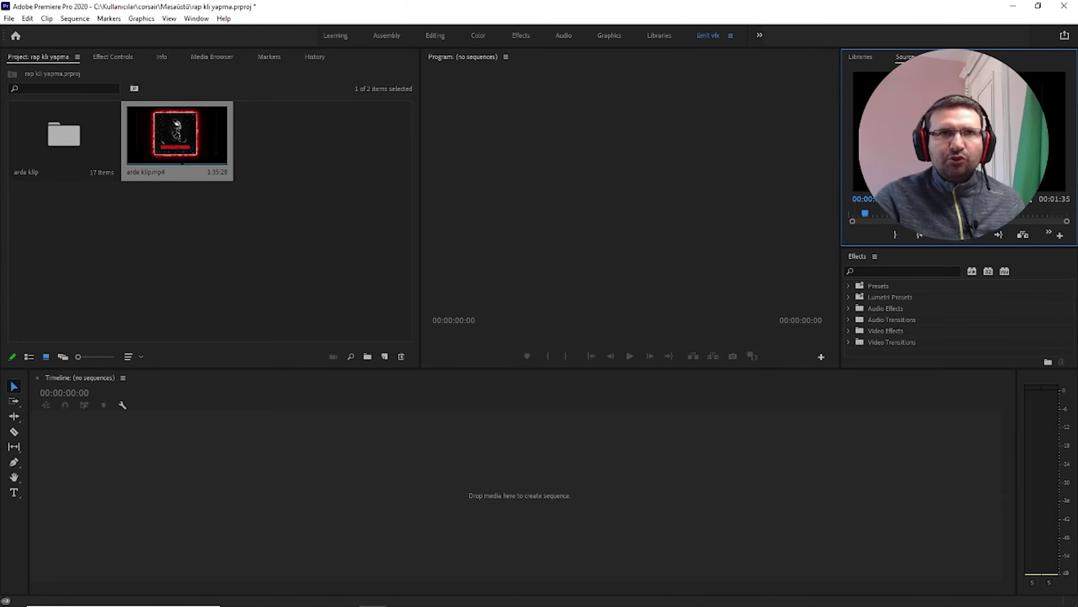
Play arda klip.mp4 in the Source monitor to hear the song
key(space)
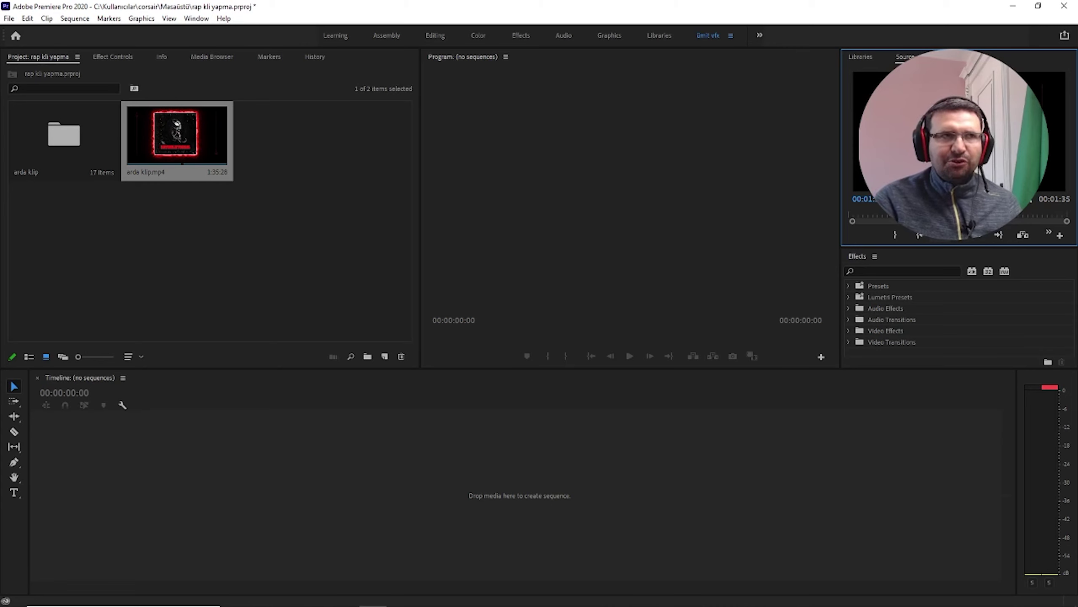
Open the arda klip bin and scroll through its 17 stock clips
click(255, 213)
double_click(64, 135)
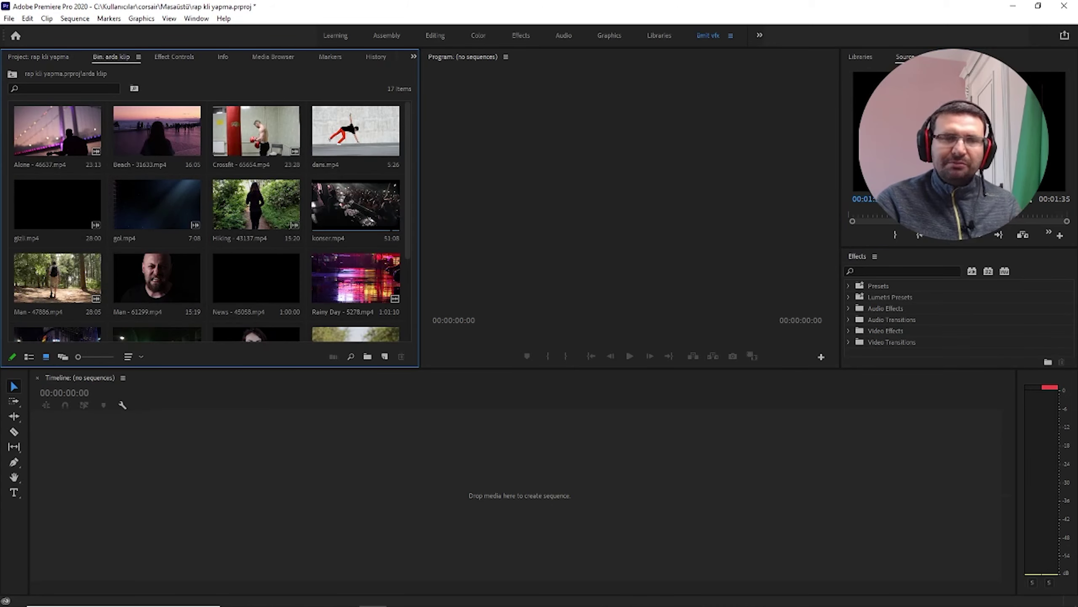
scroll(208, 220, down, 3)
scroll(208, 221, down, 2)
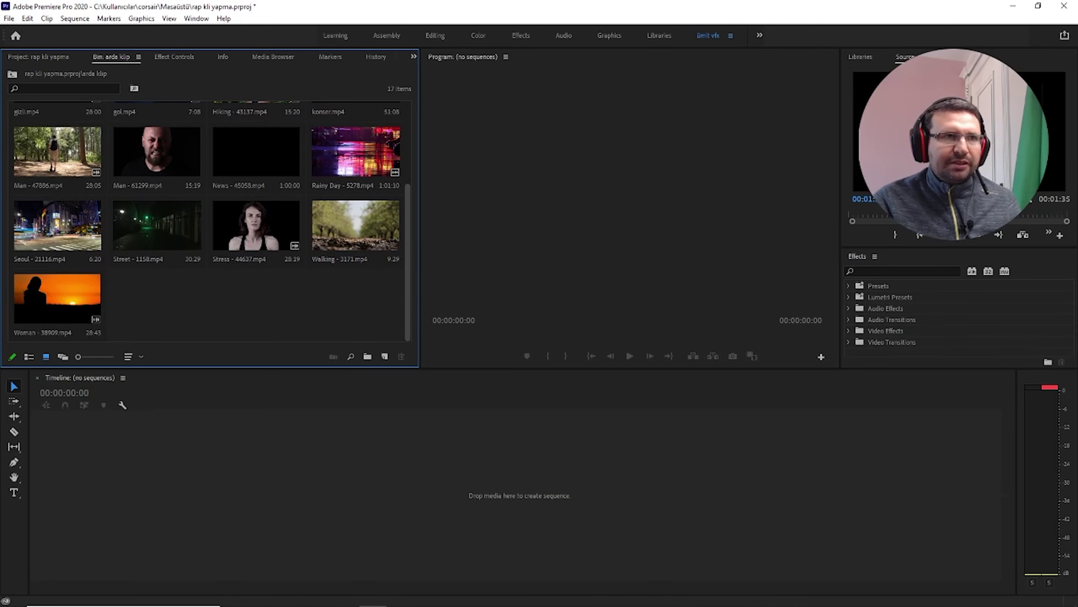
scroll(208, 220, up, 2)
scroll(208, 221, up, 3)
scroll(208, 221, down, 5)
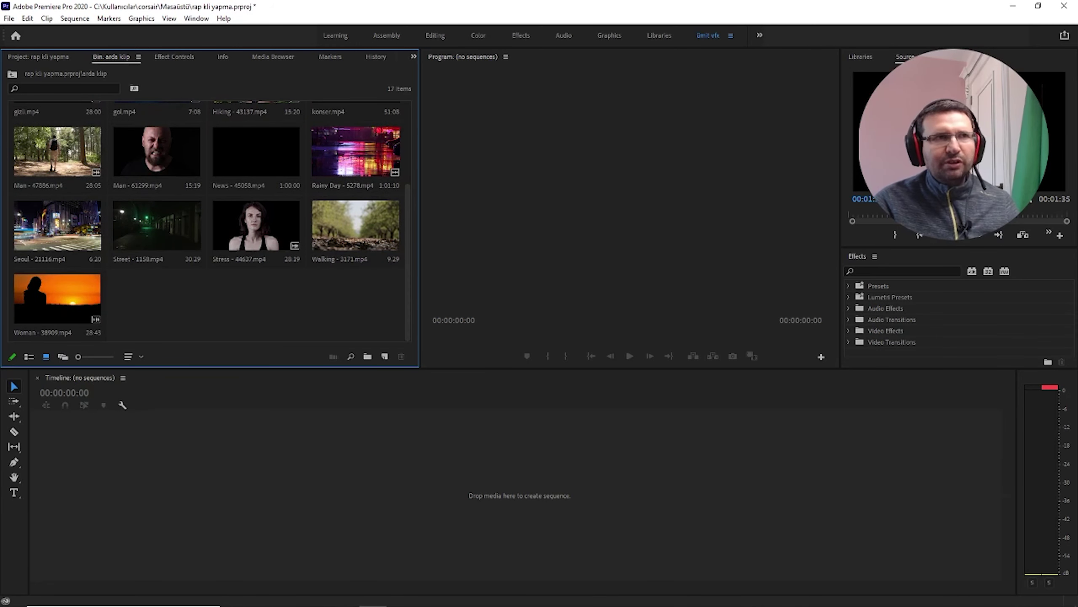
drag(361, 310, 157, 229)
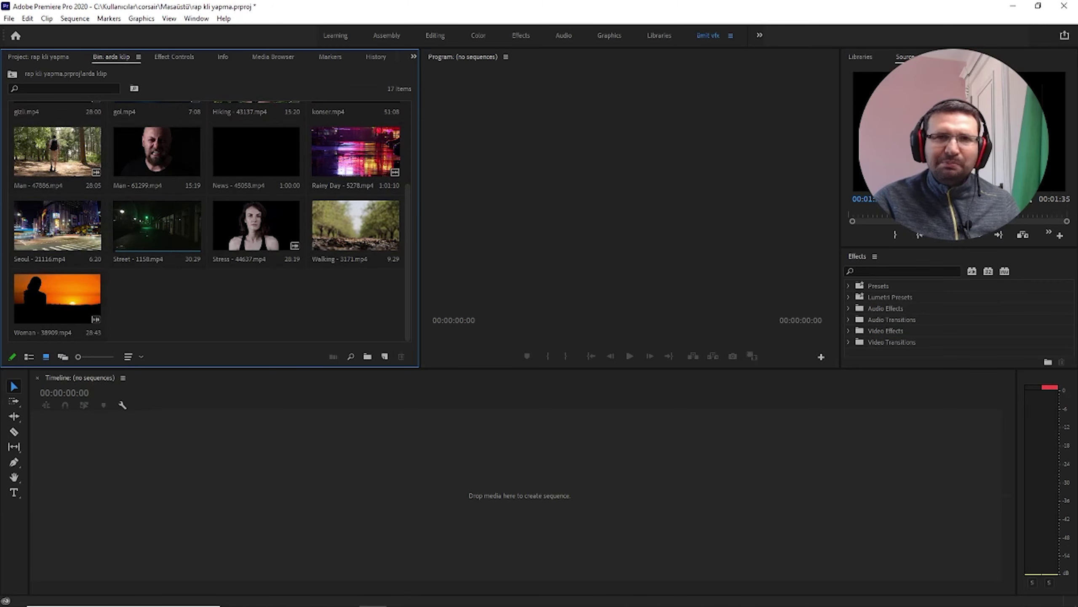
Create the arda klip sequence from arda klip.mp4 and briefly play it
key(shift+1)
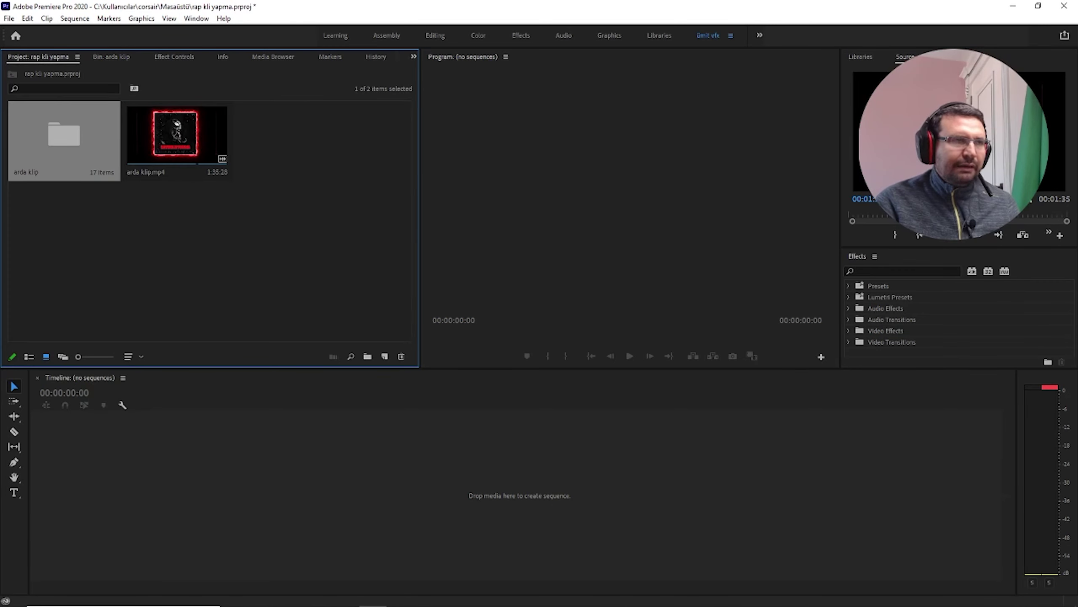
click(177, 141)
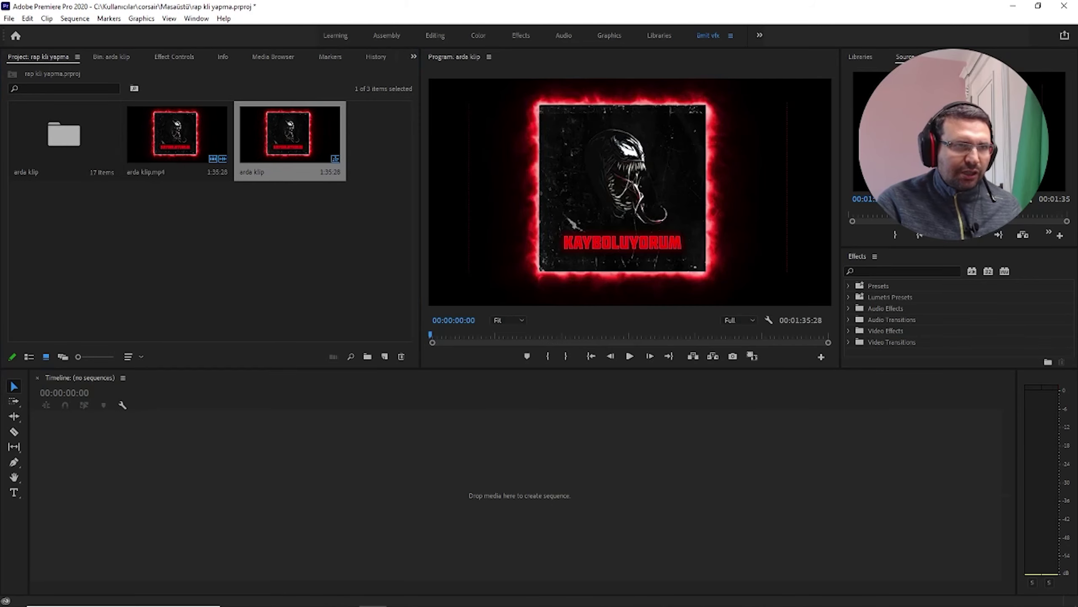
key(space)
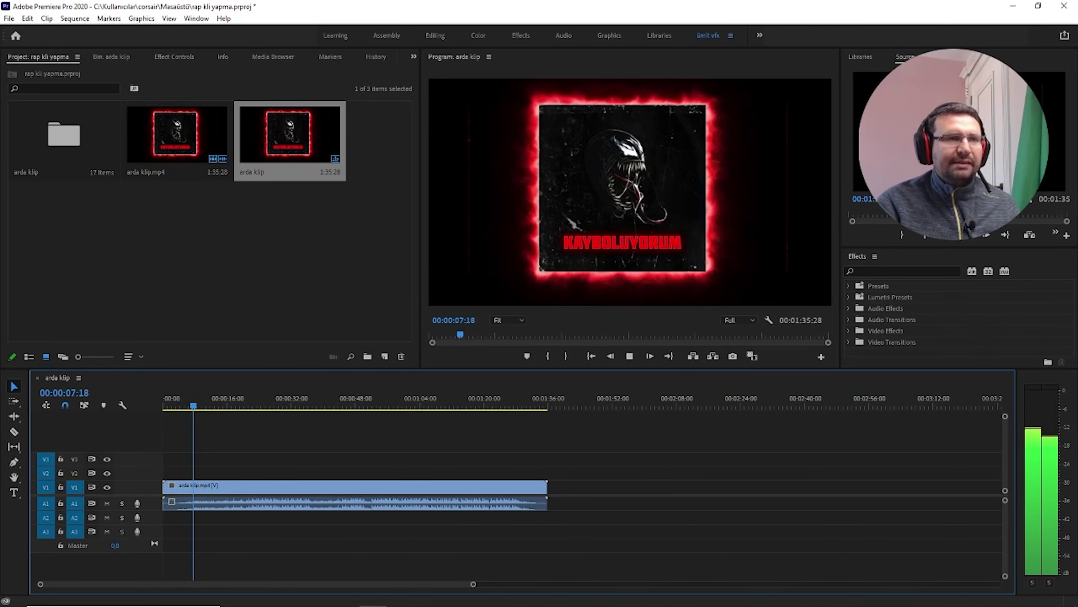
key(space)
Put the playhead back near 11 seconds and zoom the timeline in twice
click(209, 406)
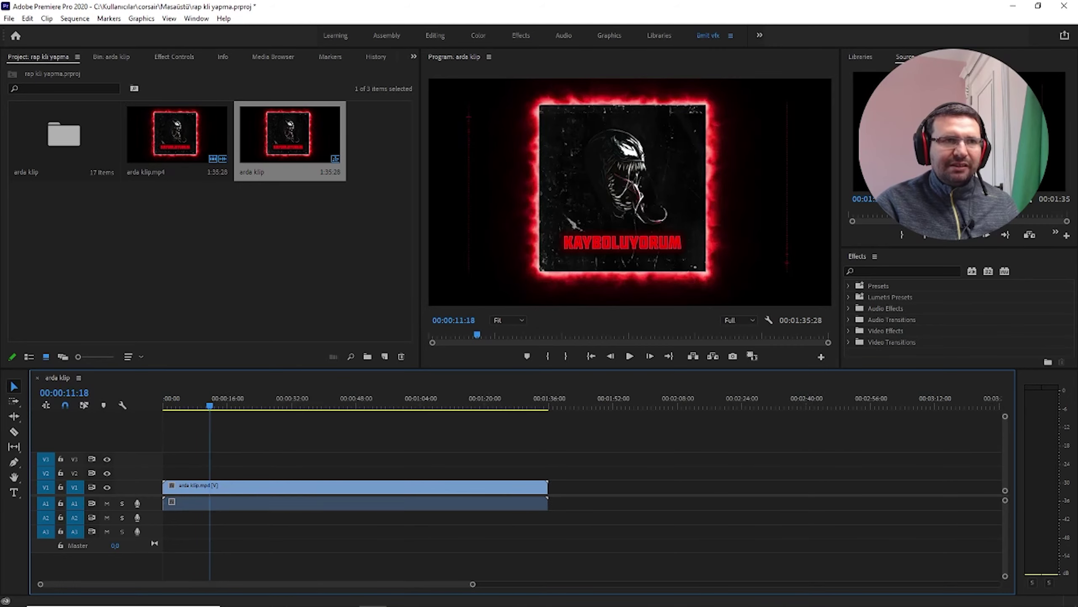
key(equal)
key(equal)
key(equal)
key(equal)
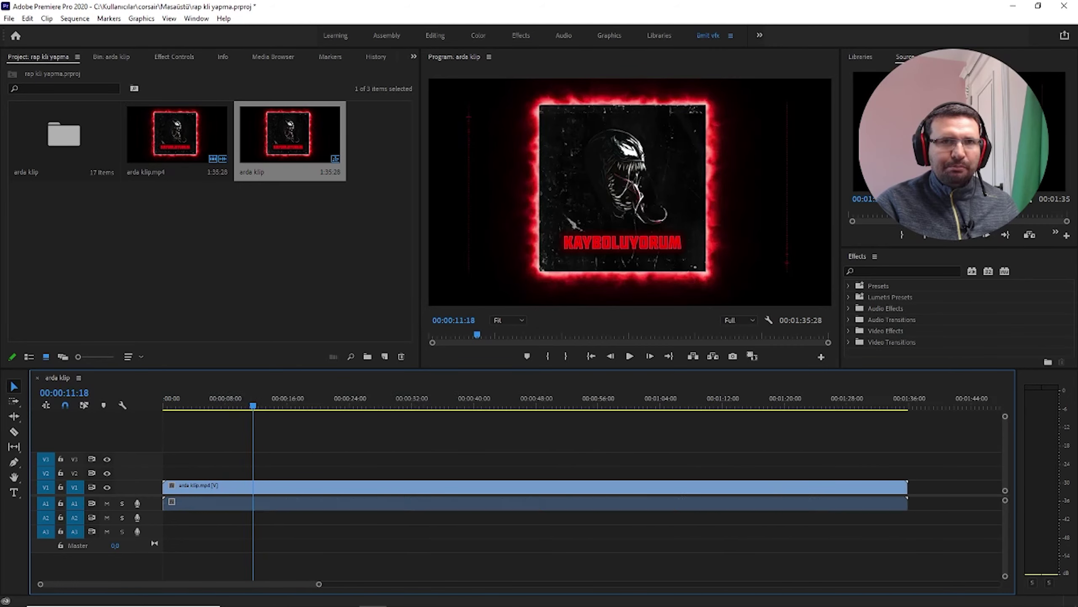
key(equal)
key(equal)
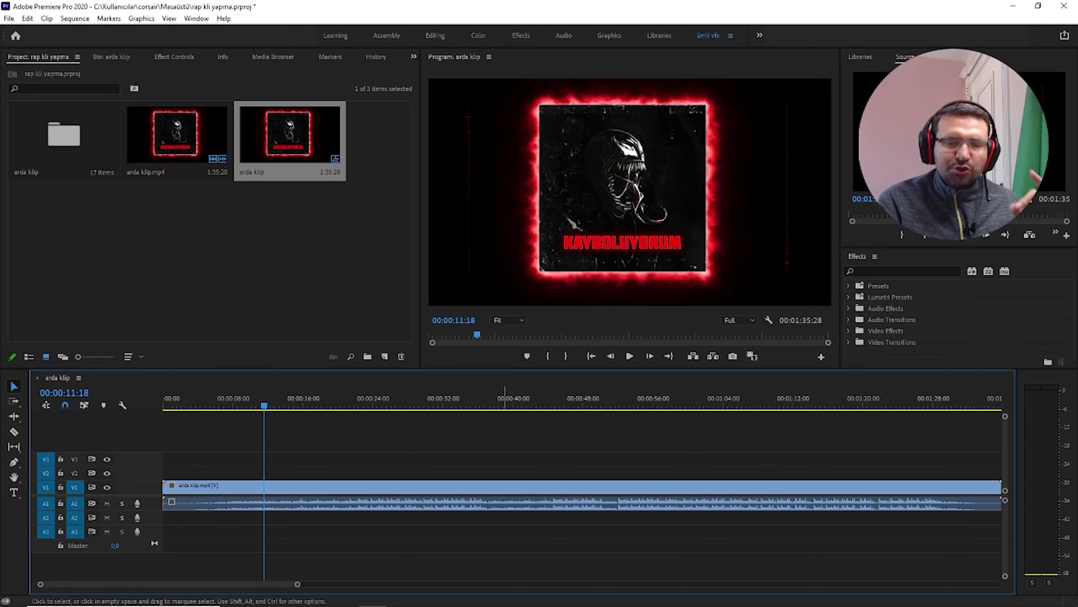
Play the sequence and drop a marker on each beat from about 0:15 onward
key(space)
key(m)
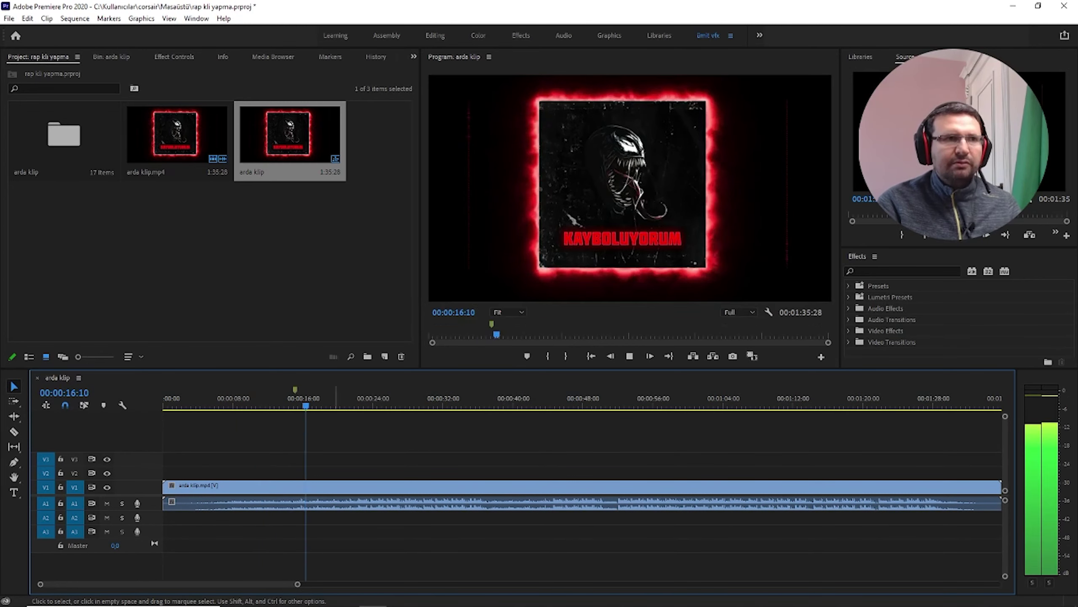
key(m)
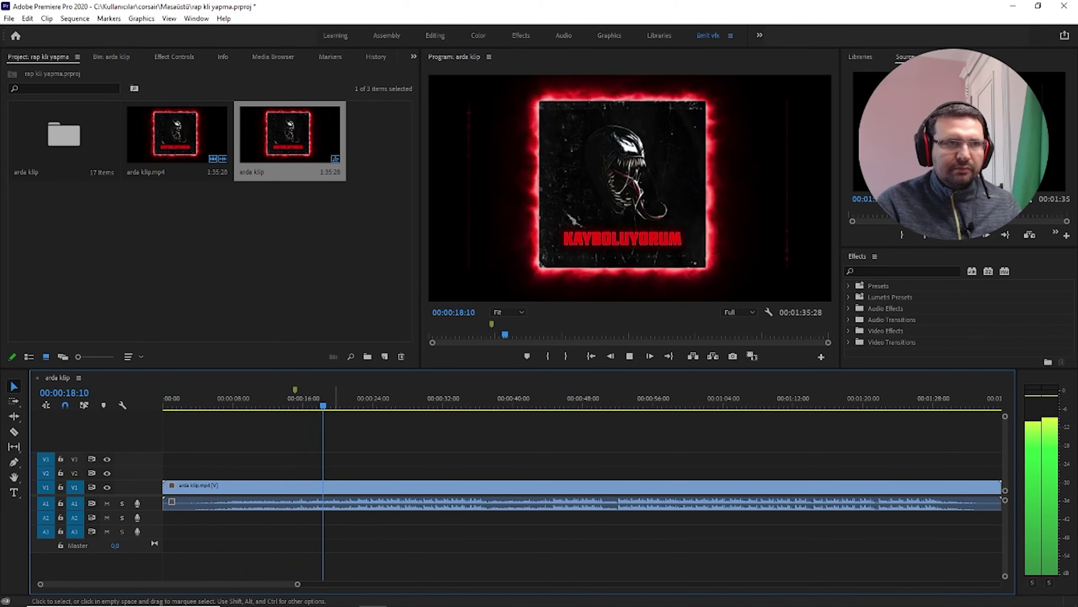
key(m)
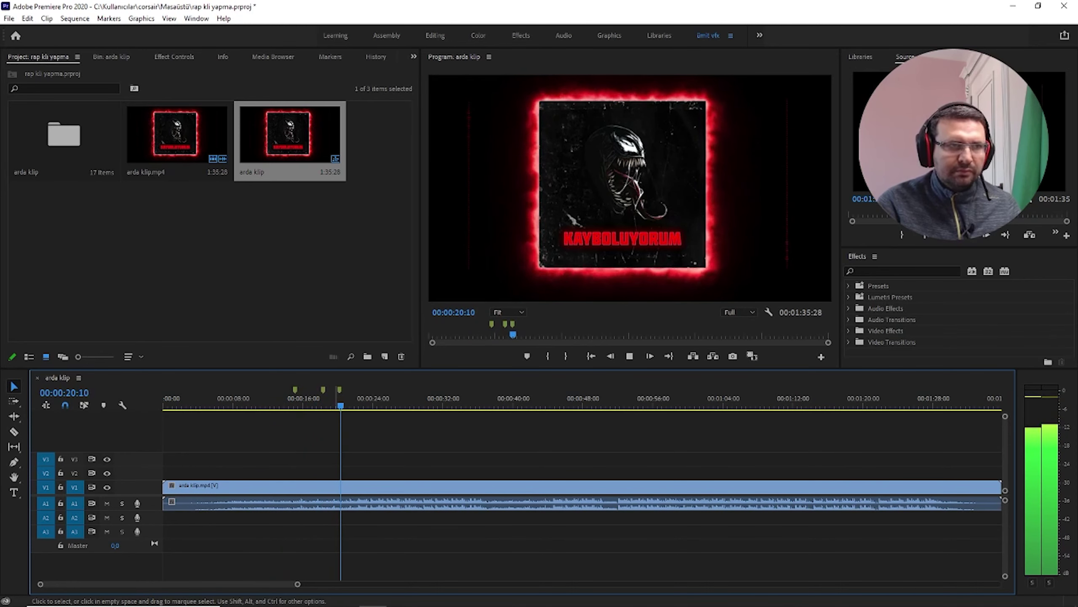
key(m)
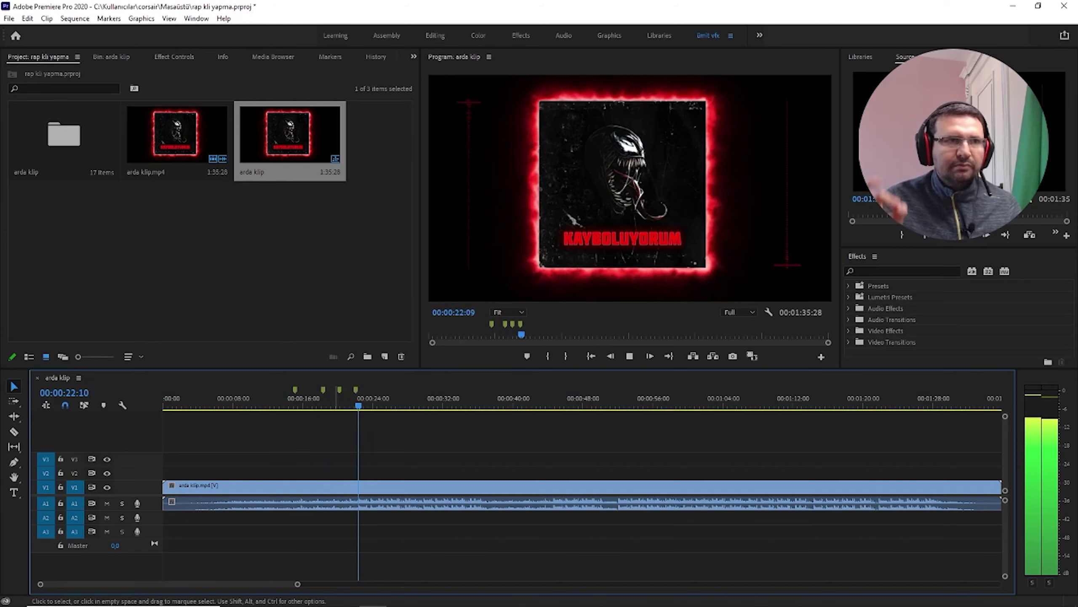
key(m)
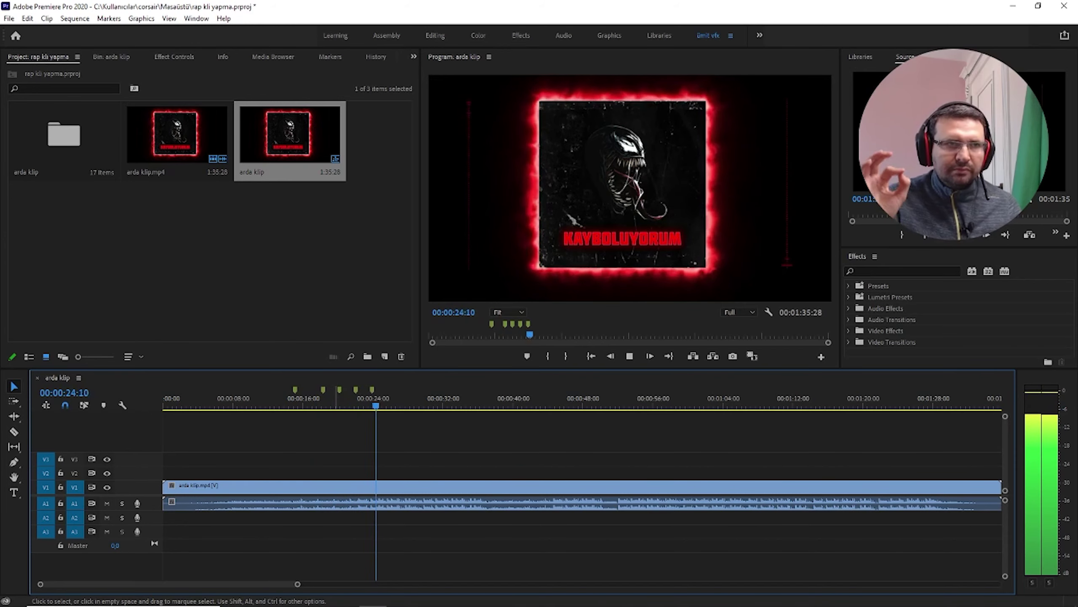
key(m)
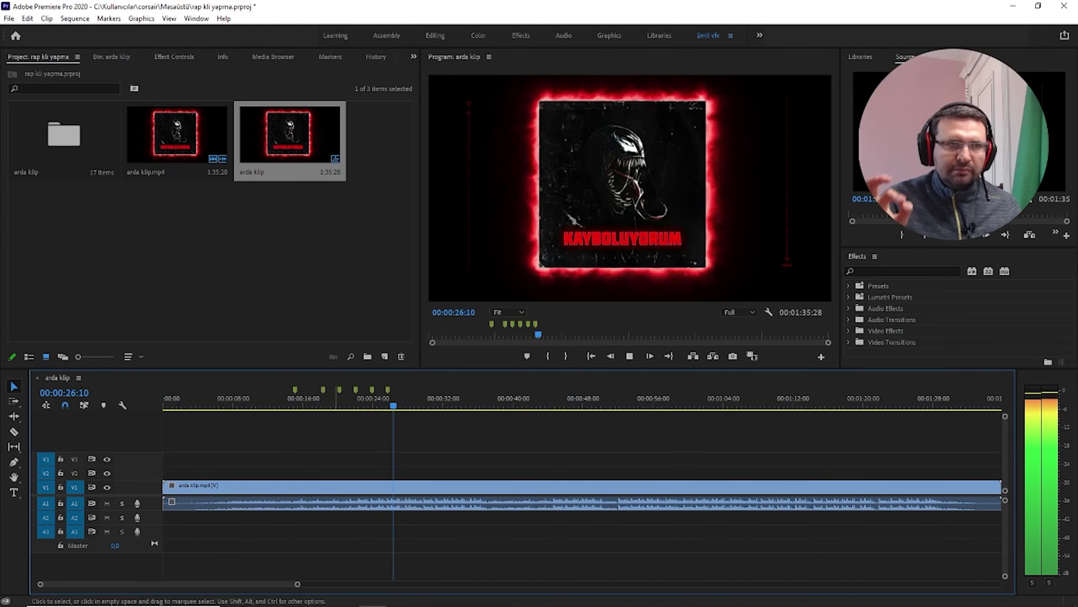
key(m)
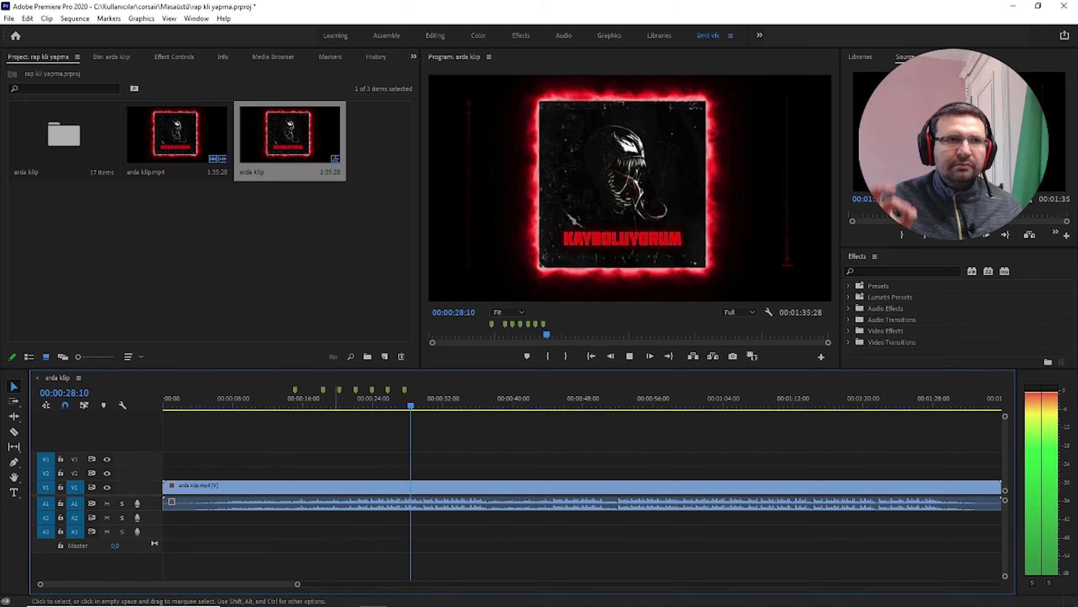
key(m)
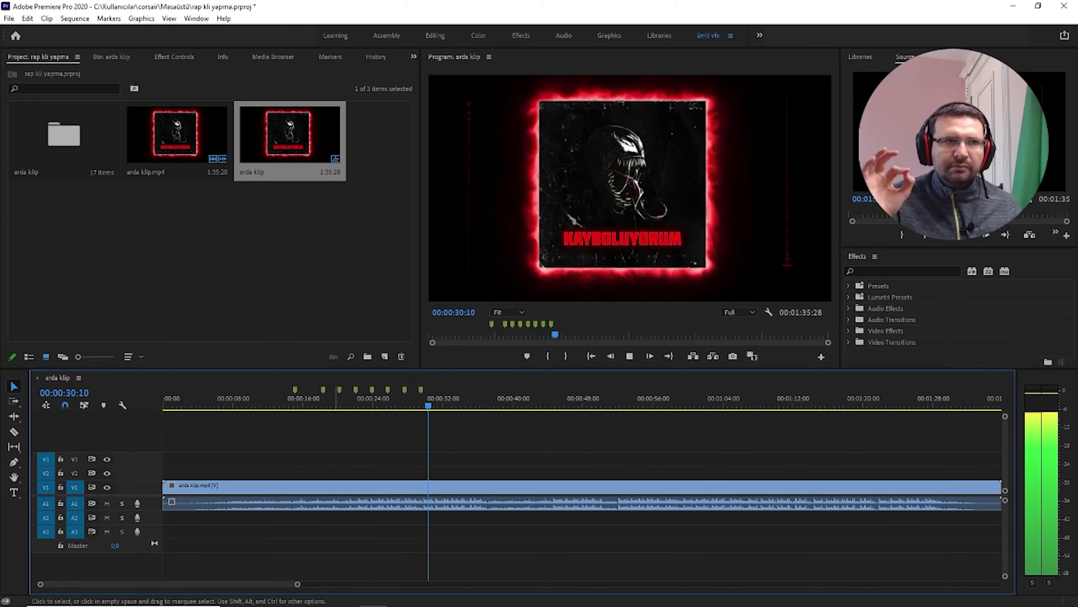
key(m)
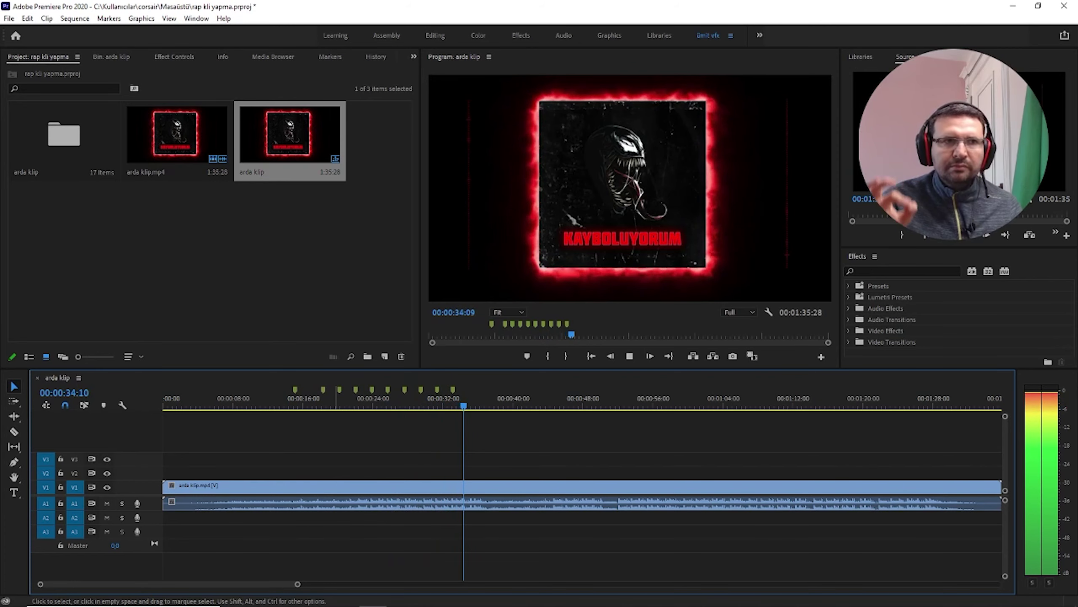
key(m)
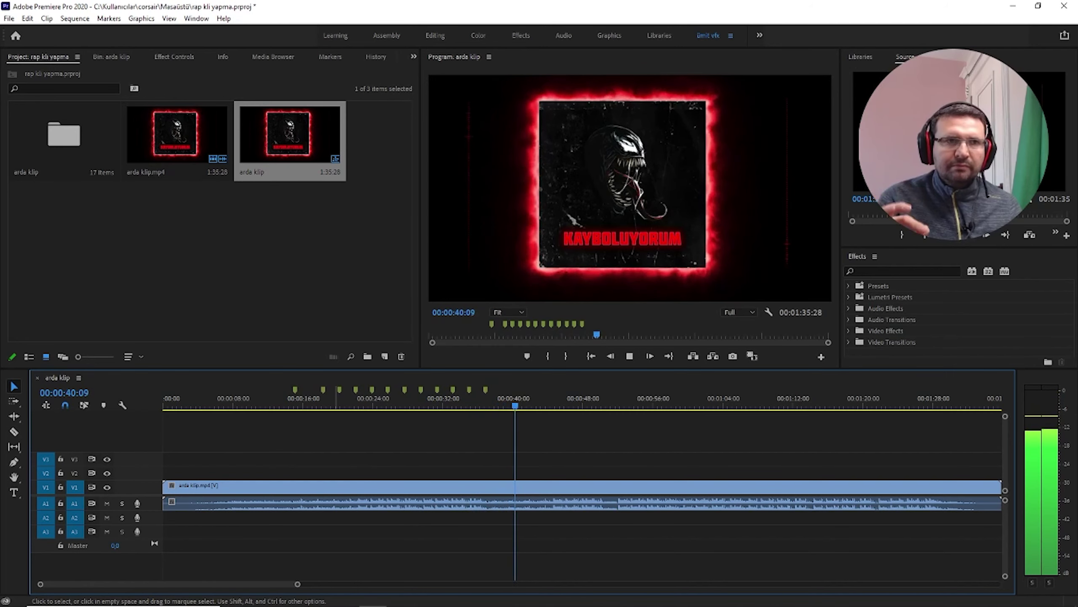
key(m)
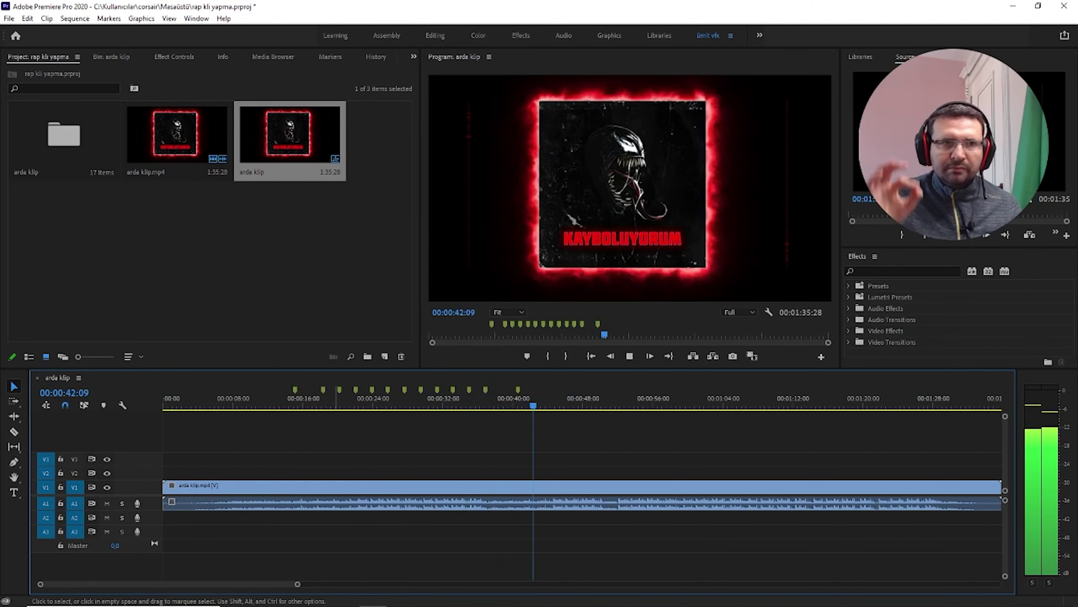
key(m)
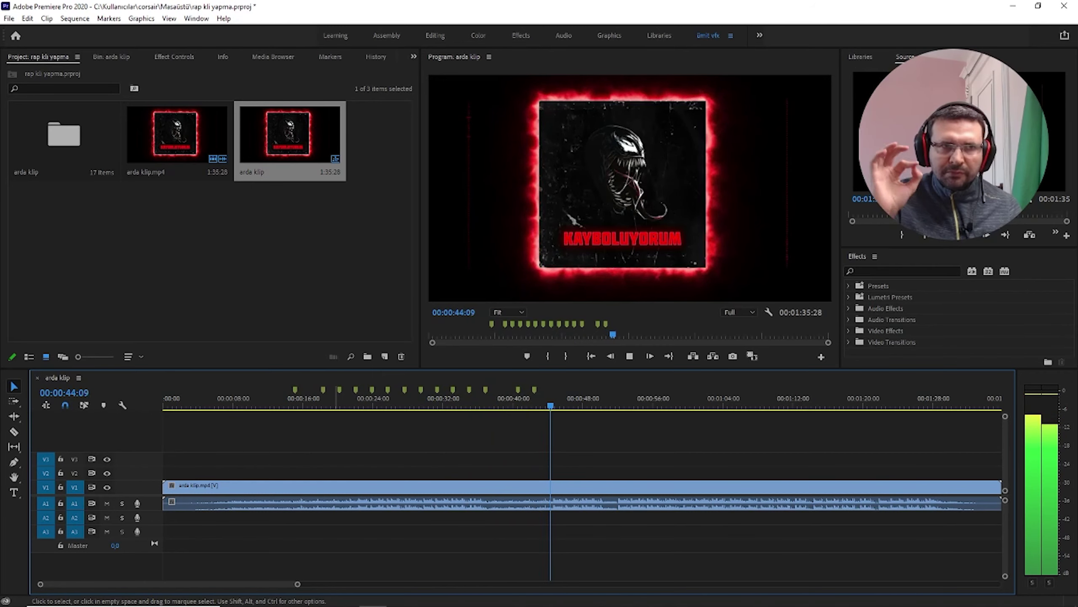
key(m)
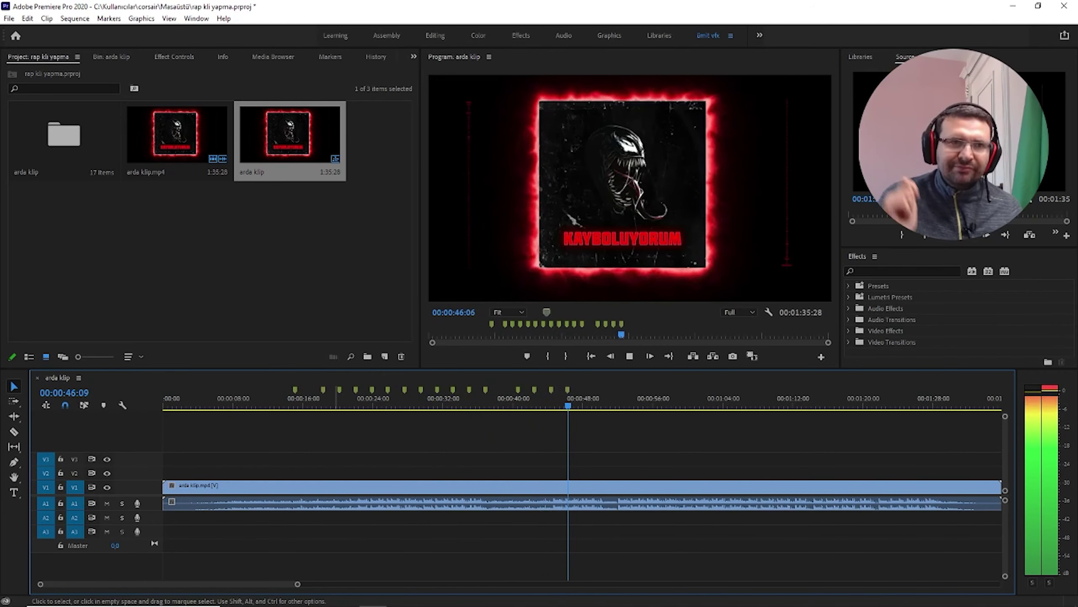
key(m)
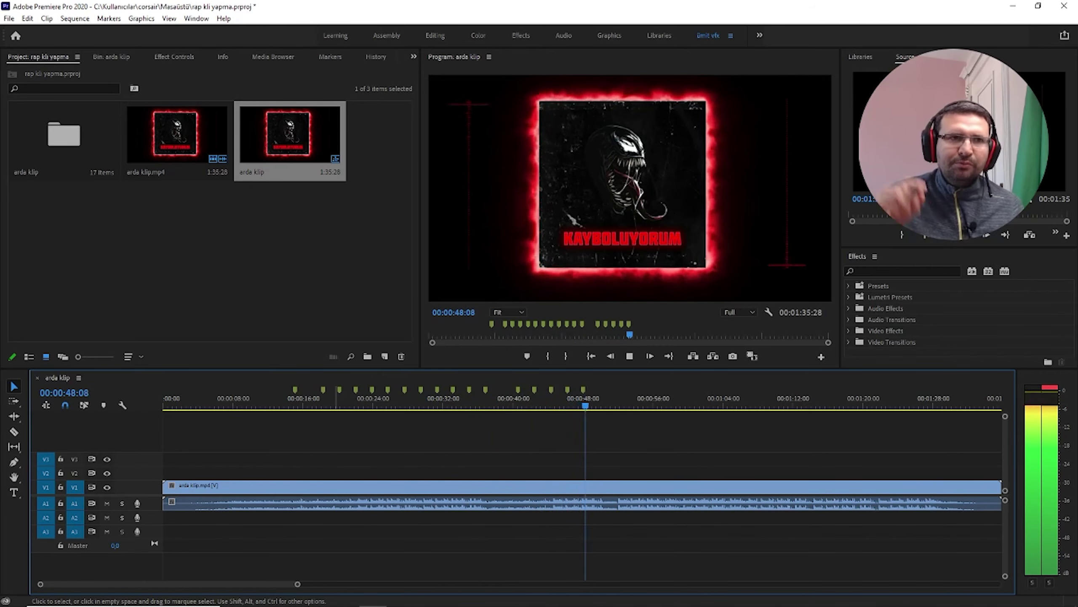
key(m)
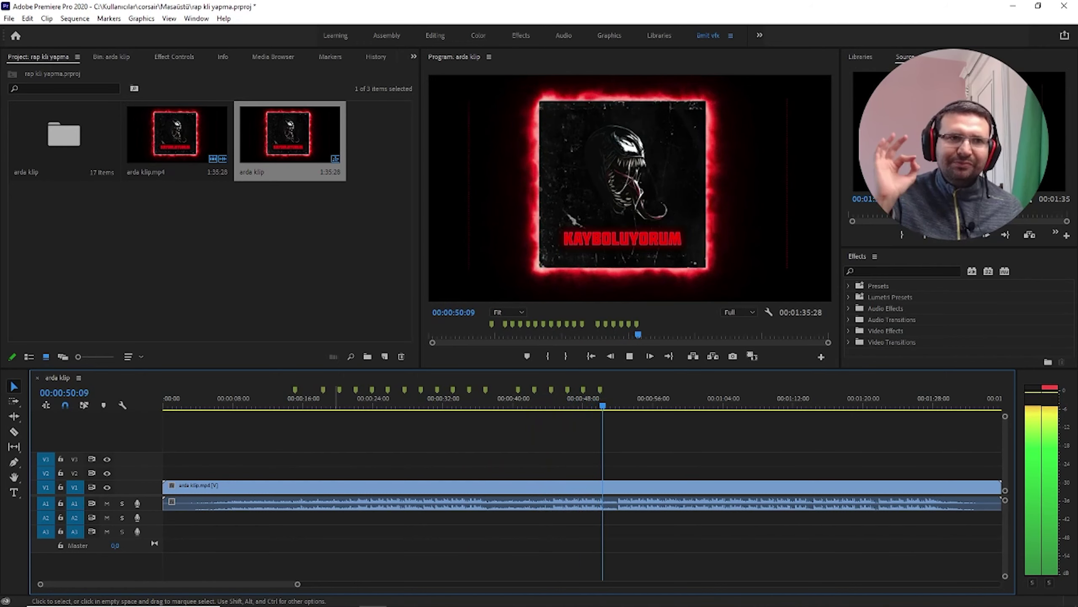
key(m)
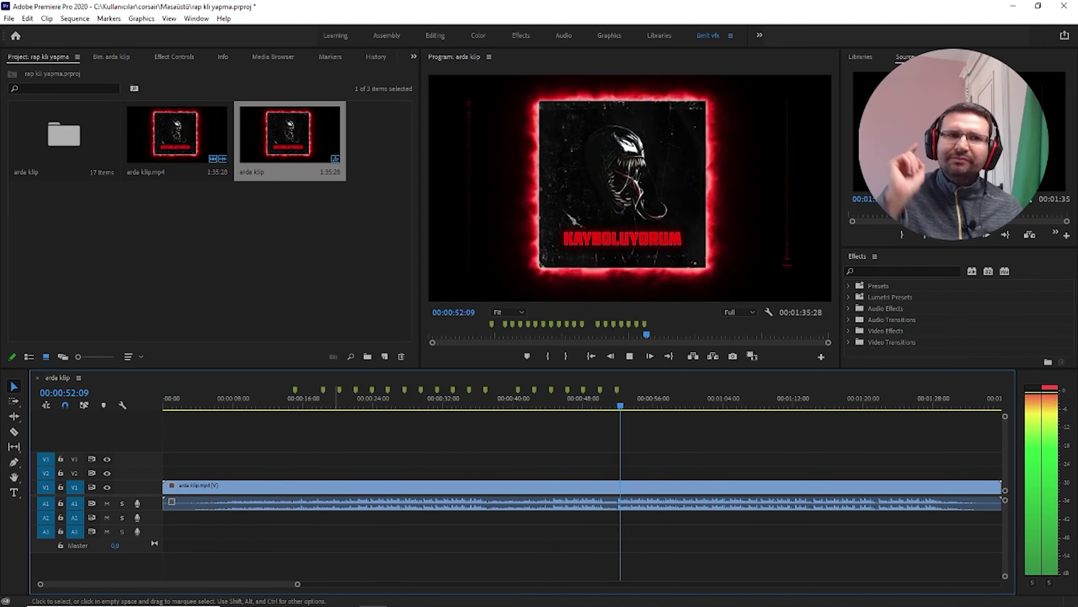
key(m)
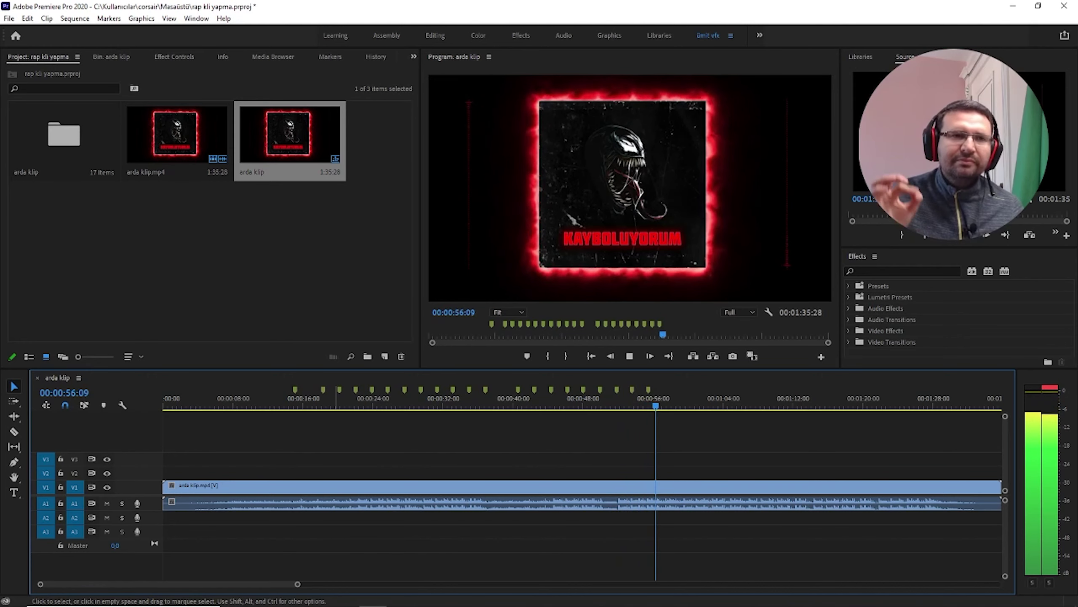
key(m)
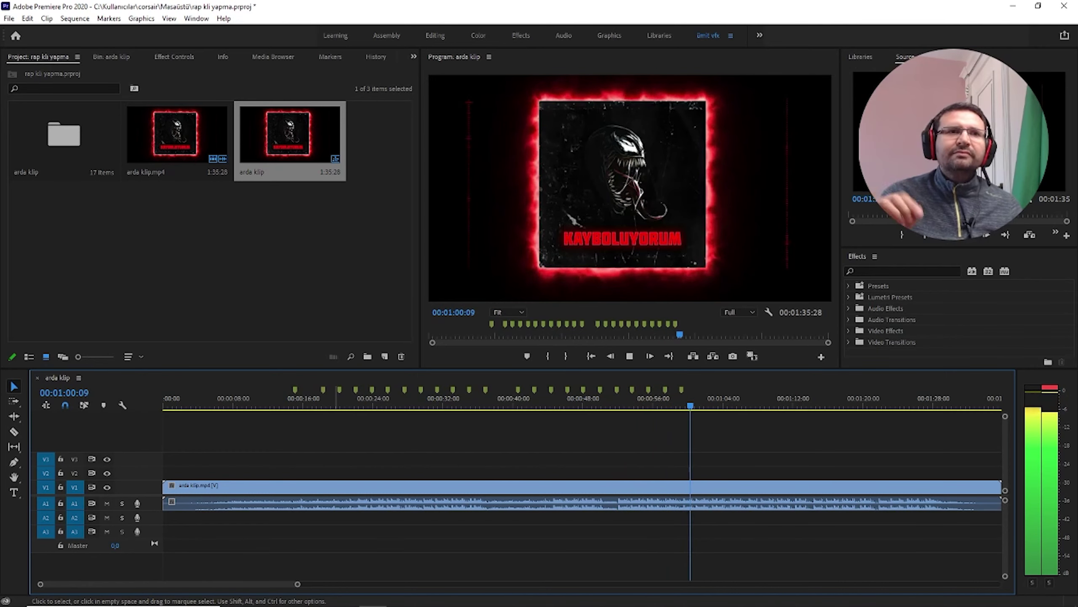
key(m)
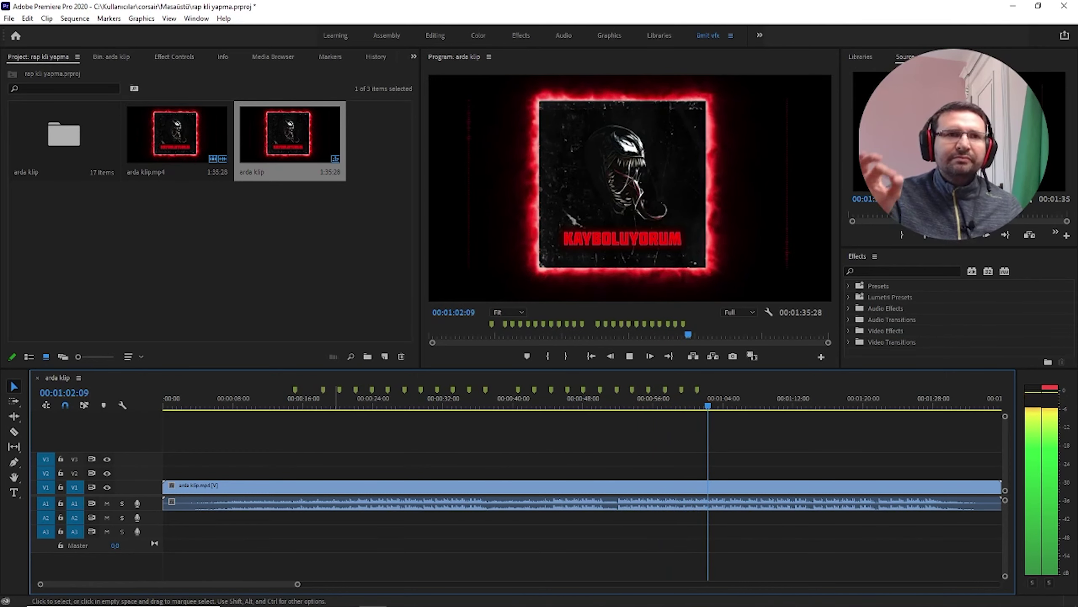
key(m)
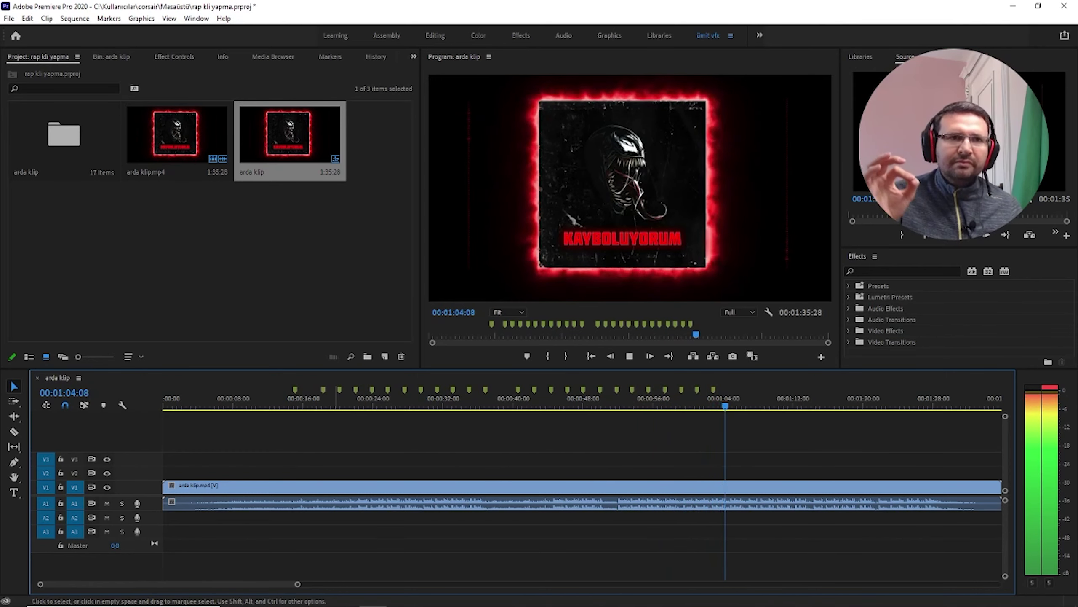
key(m)
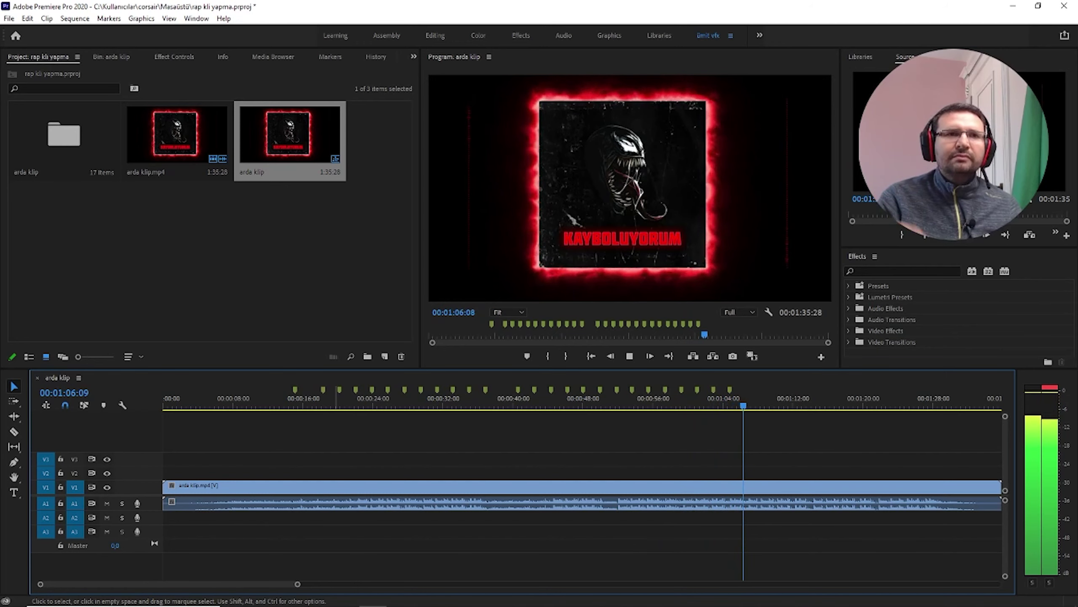
Add the remaining beat markers near 1:10, 1:12 and 1:14 as playback finishes
key(m)
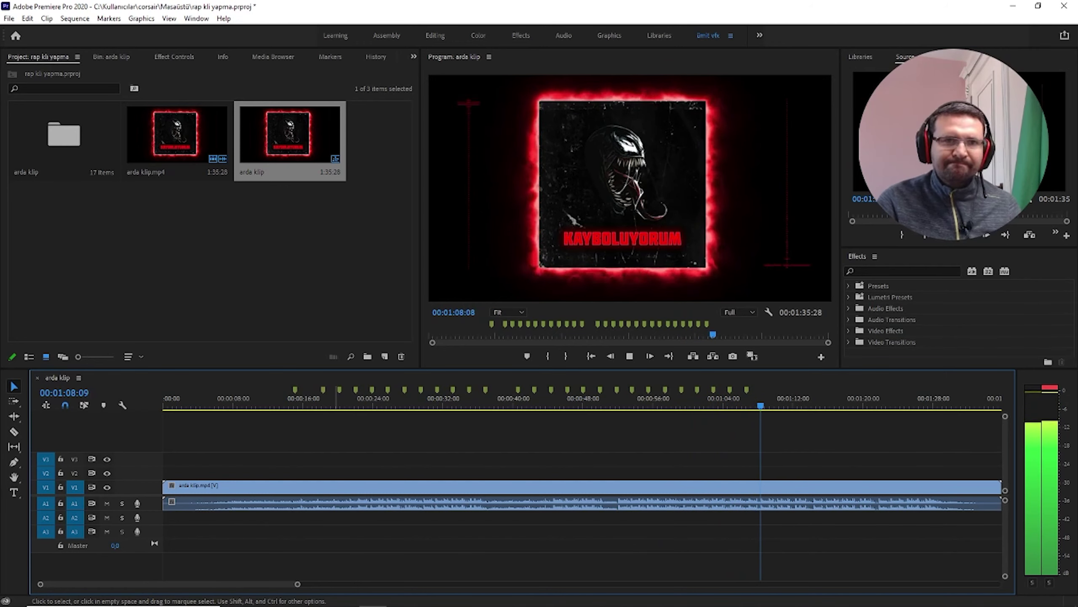
key(m)
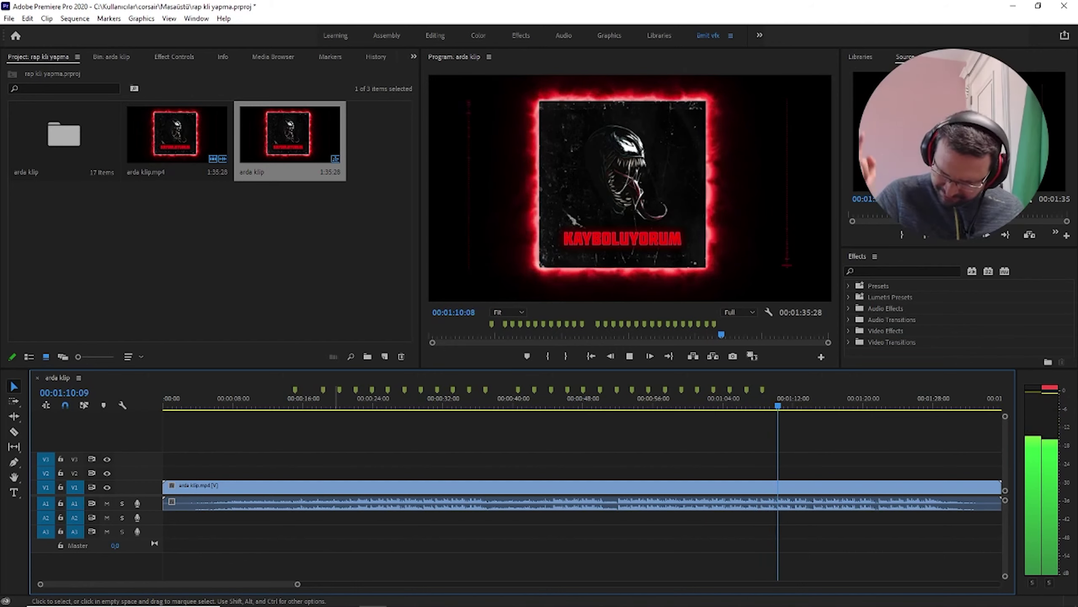
key(m)
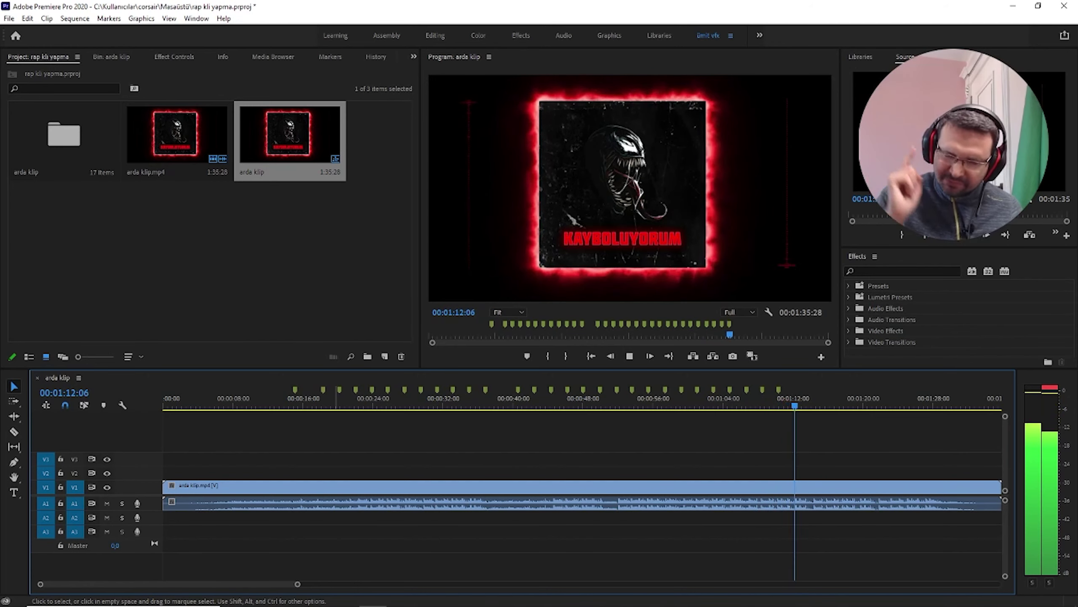
key(m)
key(m)
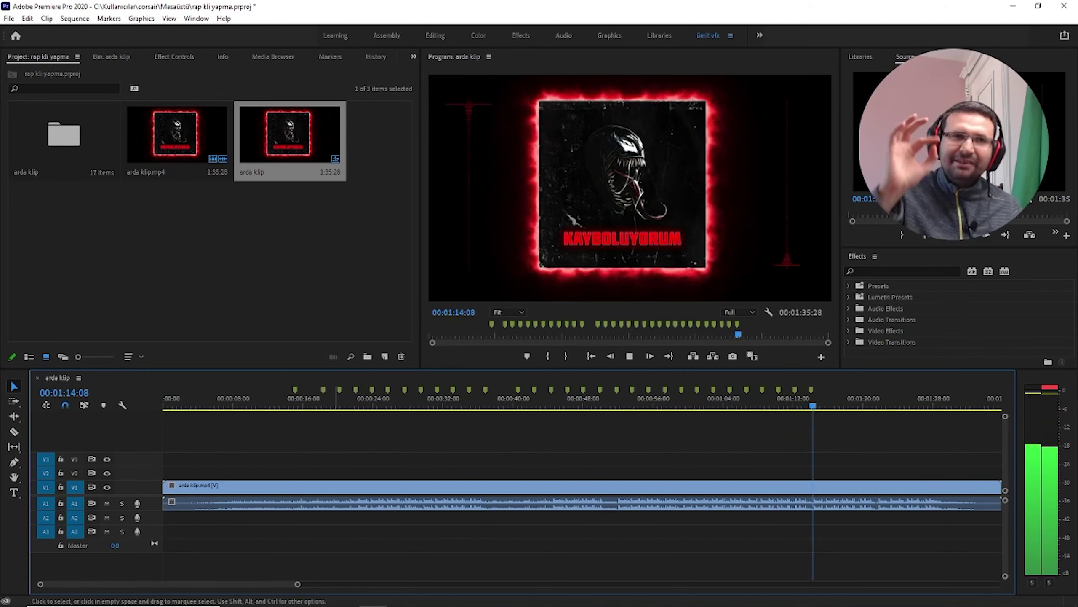
key(m)
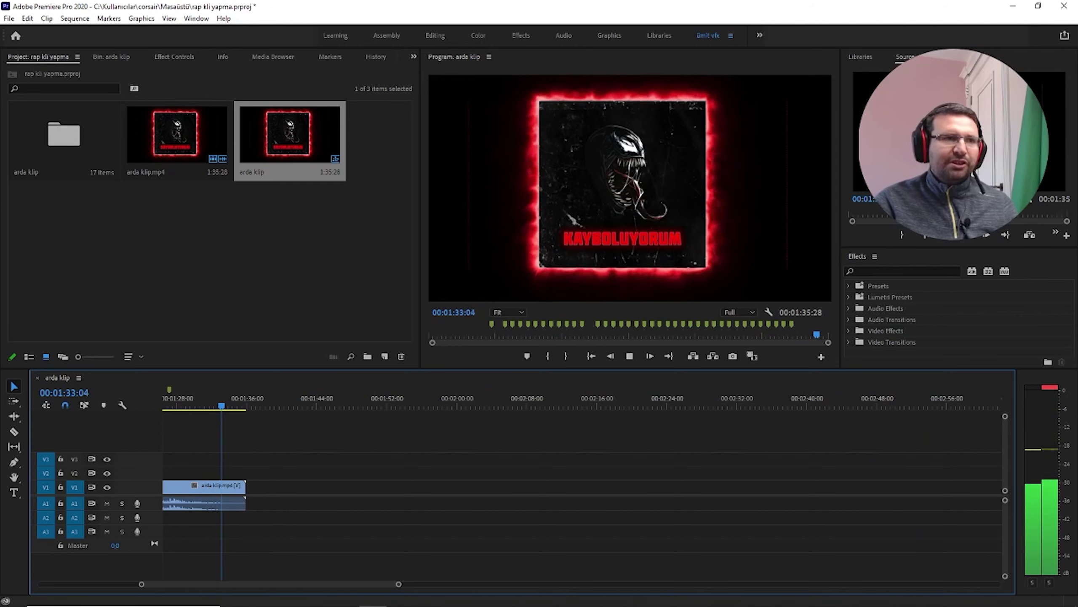
Scroll the timeline back left toward the start of the song
scroll(582, 489, left, 10)
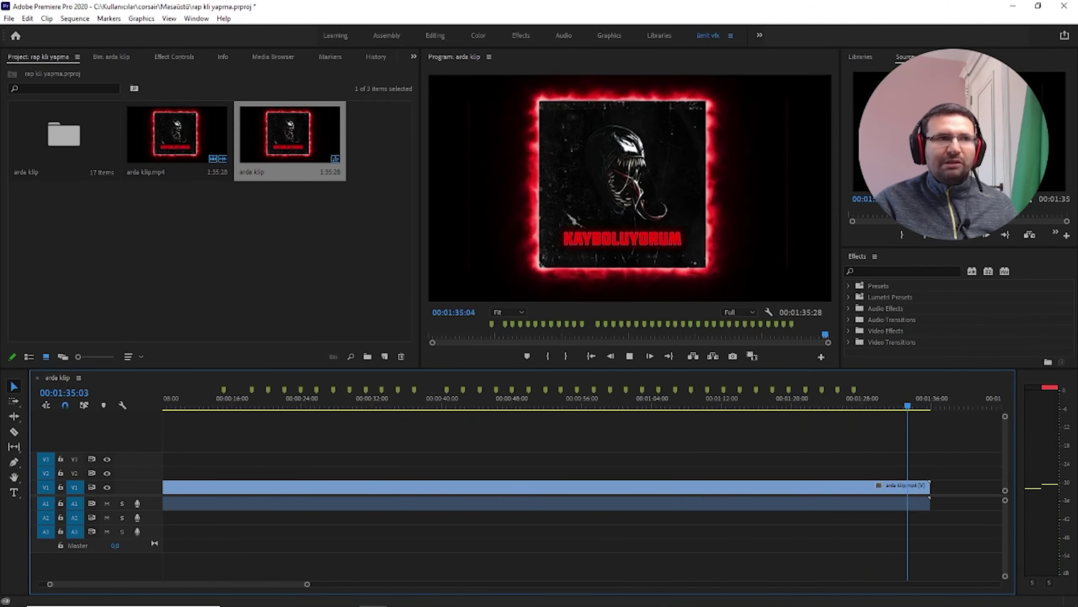
scroll(582, 488, right, 10)
scroll(582, 489, left, 3)
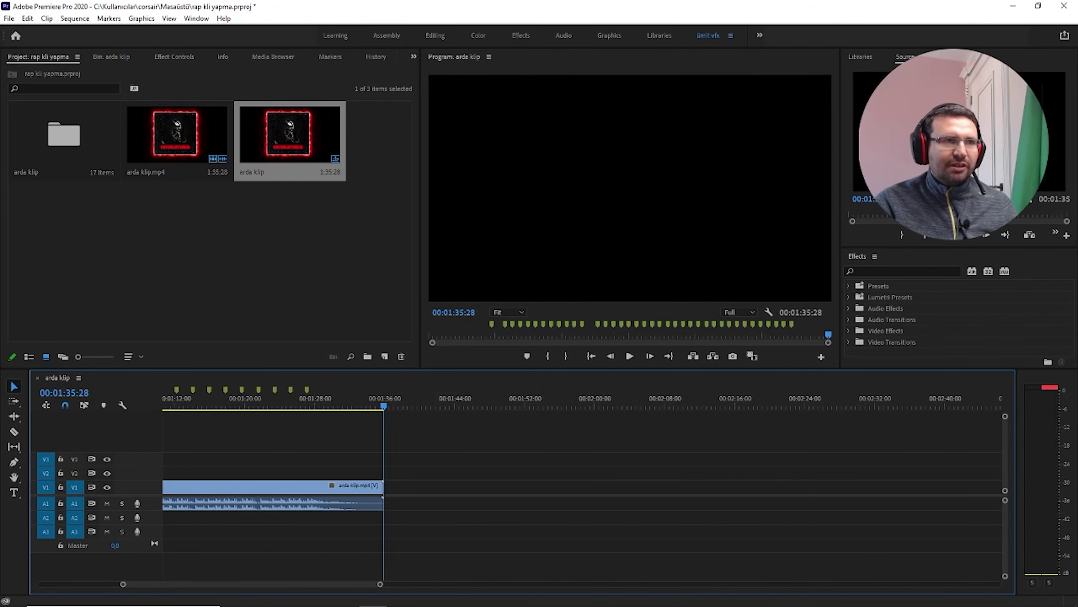
scroll(582, 489, left, 4)
scroll(582, 489, left, 3)
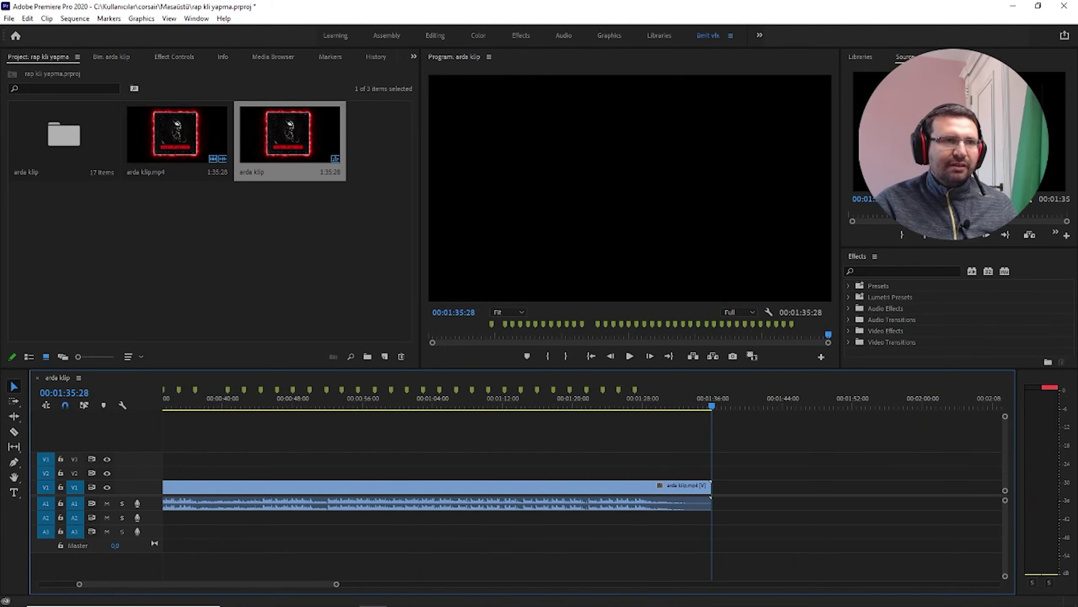
scroll(581, 489, left, 2)
scroll(582, 489, left, 3)
scroll(582, 488, left, 1)
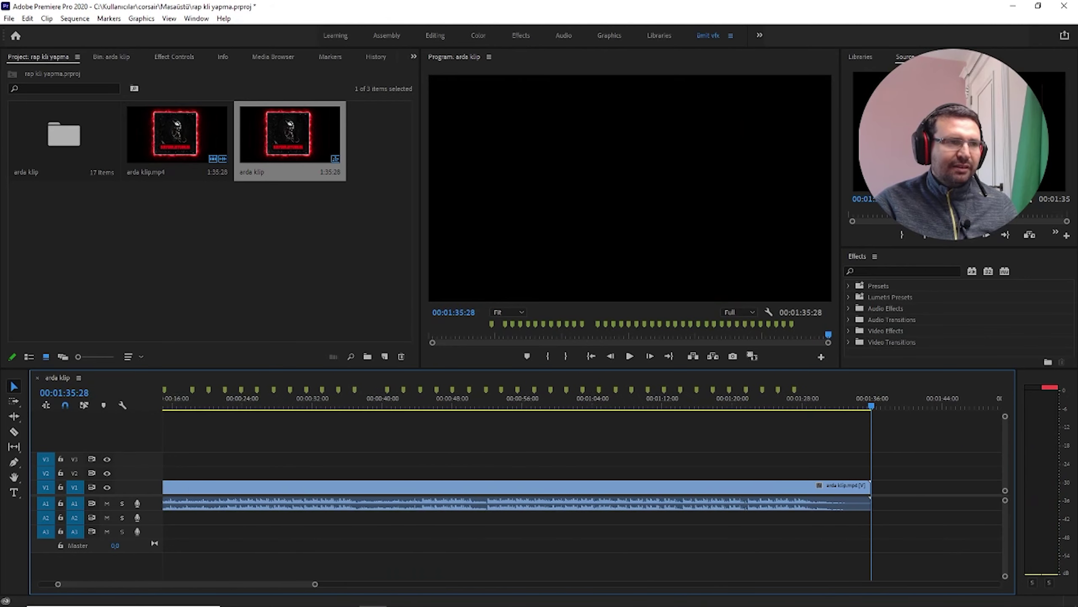
Move the playhead to about 00:00:14:04 on the timeline ruler
scroll(582, 489, left, 2)
click(287, 402)
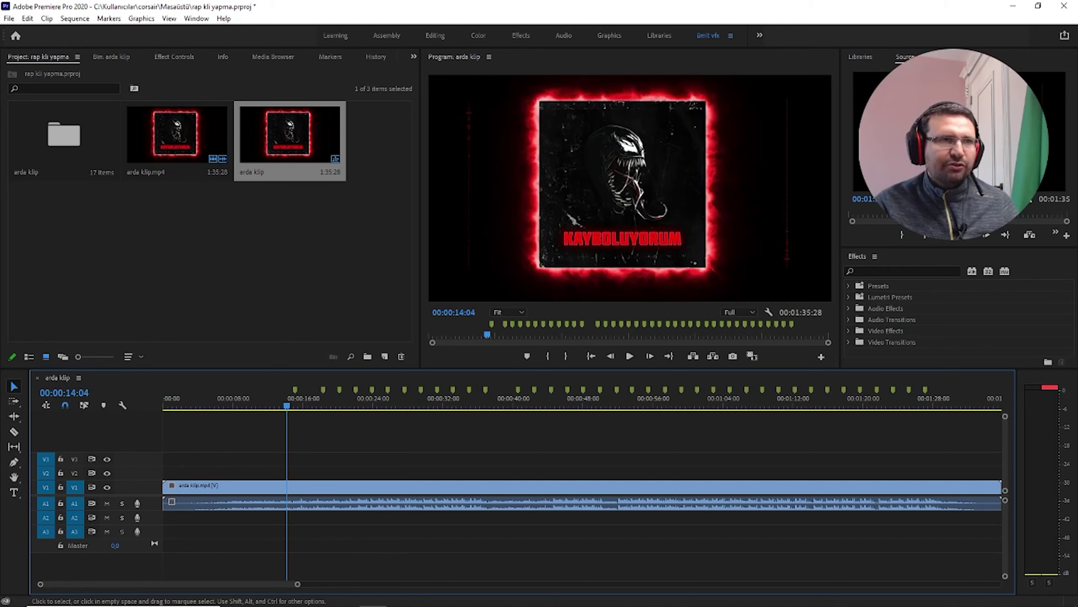
Place Walking - 3171.mp4 on V2 at 15:03 and trim it to end near 18:10
key(equal)
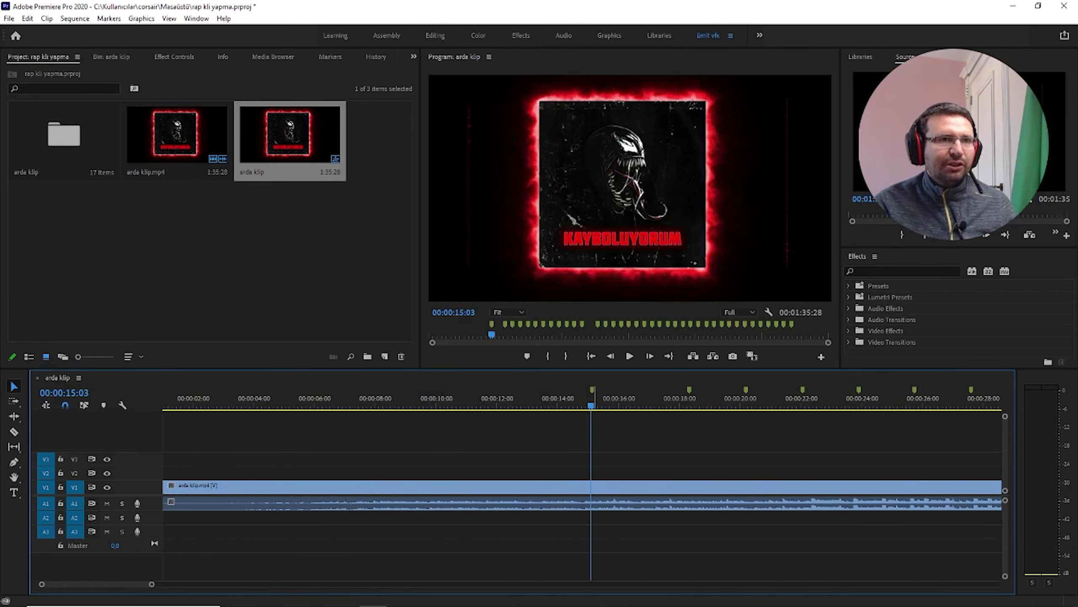
double_click(63, 135)
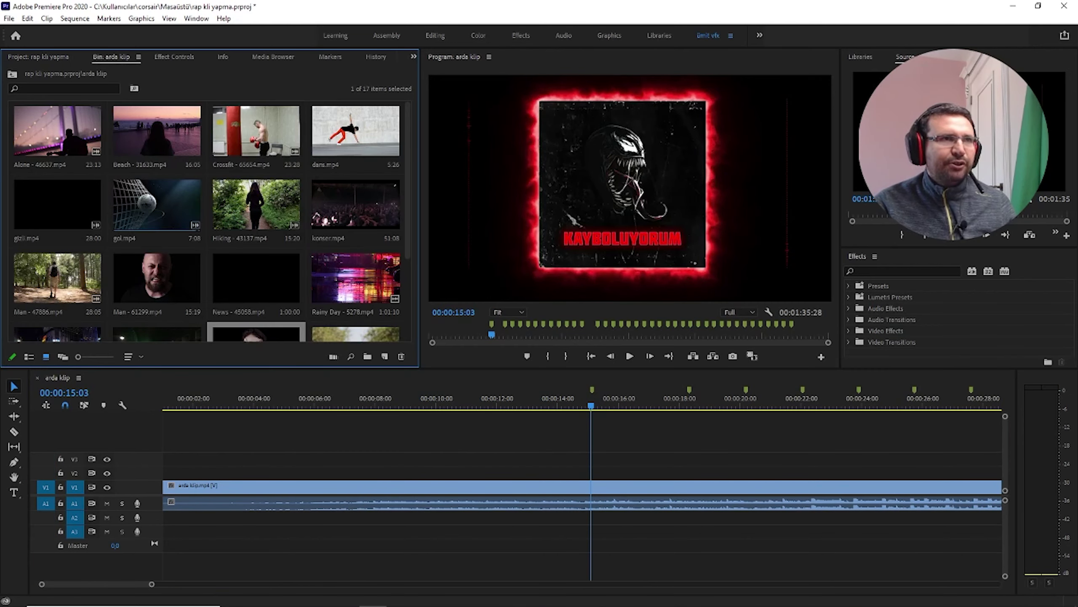
scroll(255, 213, down, 3)
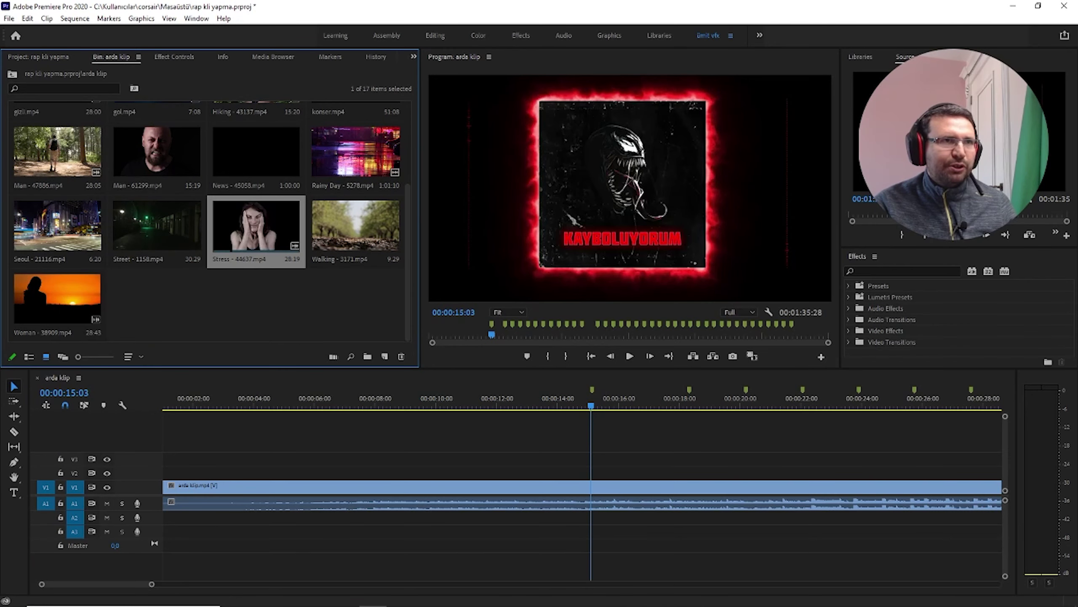
scroll(208, 221, up, 2)
scroll(208, 221, up, 2)
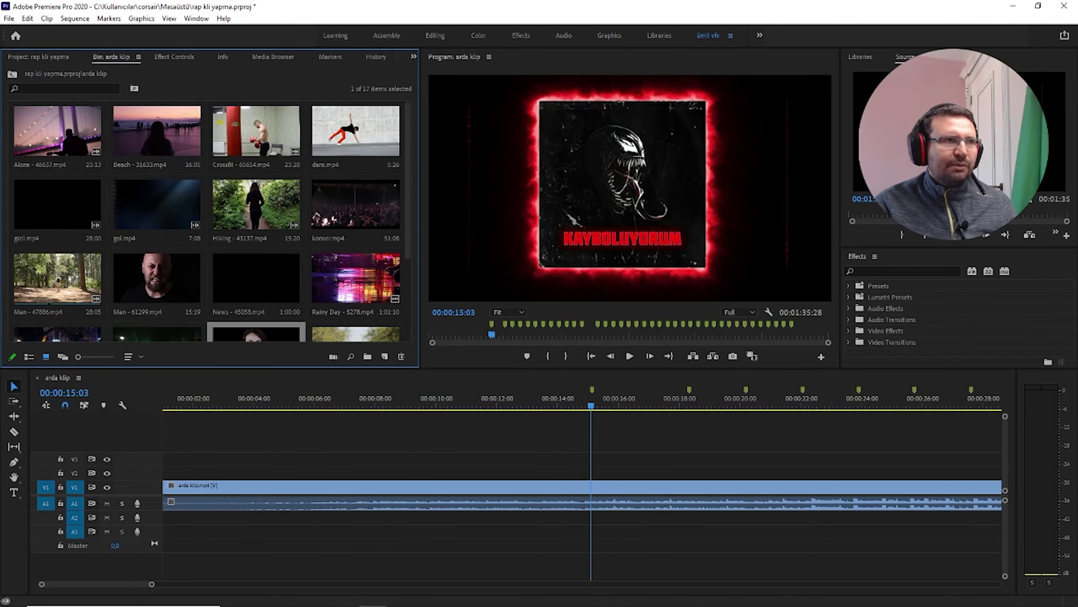
scroll(208, 221, down, 3)
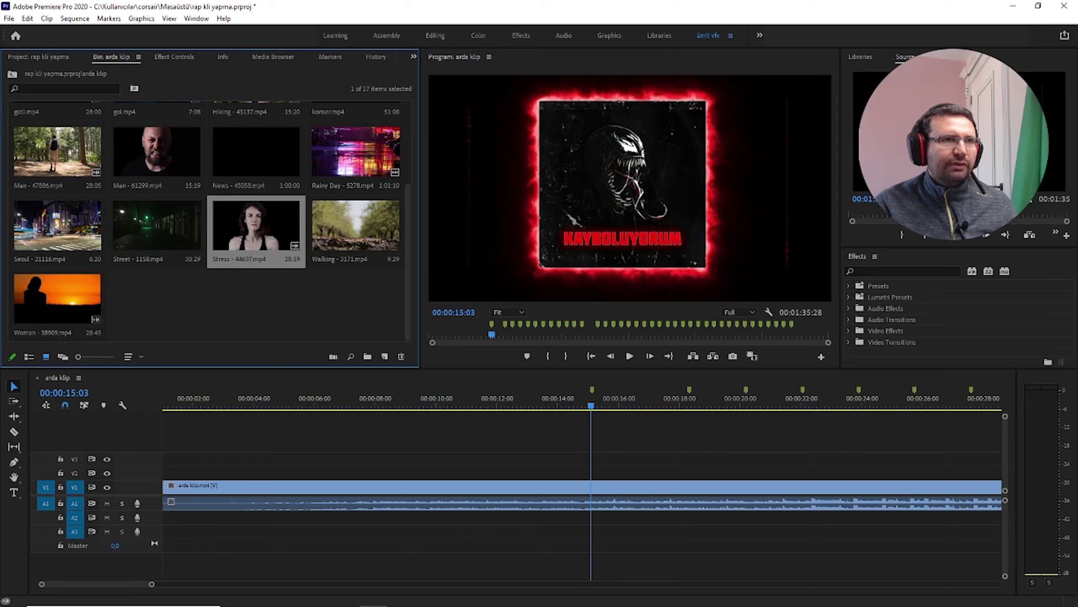
mouse_move(355, 225)
mouse_down()
mouse_move(602, 471)
mouse_move(593, 471)
mouse_up()
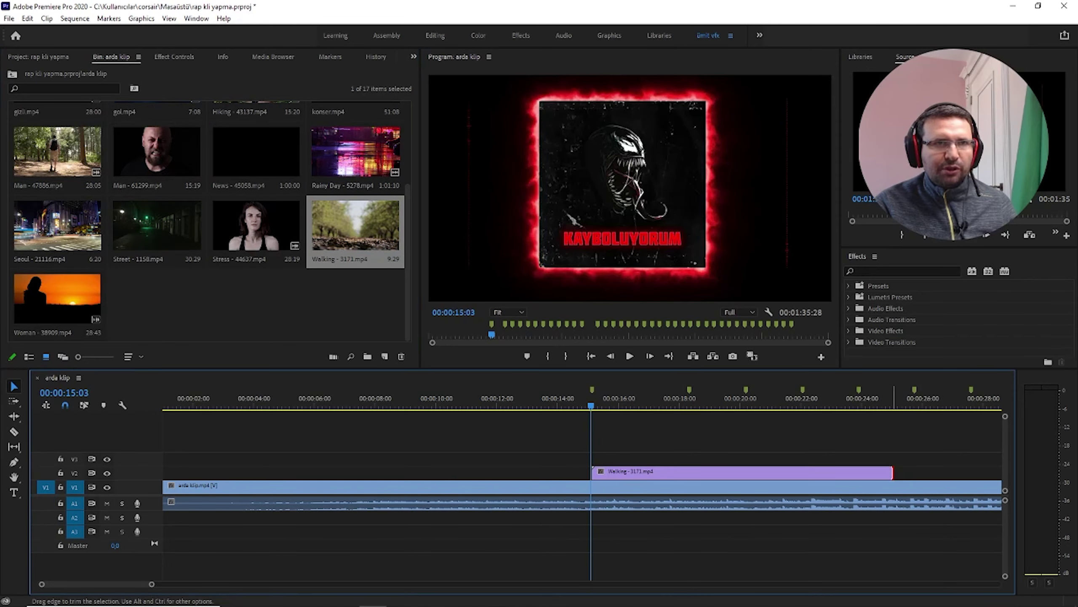
drag(893, 472, 688, 472)
Preview the sequence to check the new Walking clip
key(space)
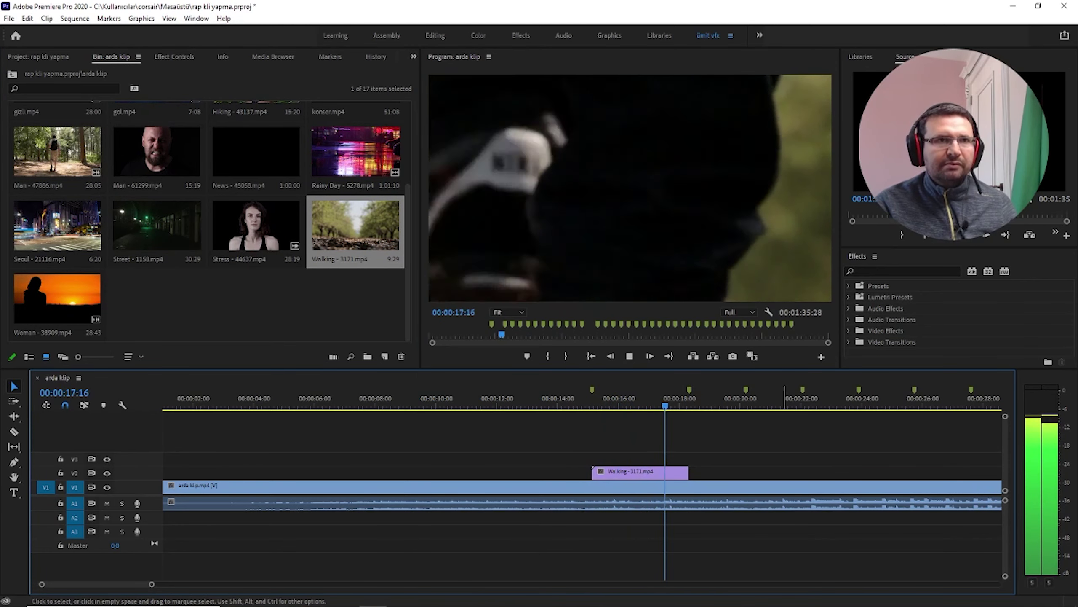
key(space)
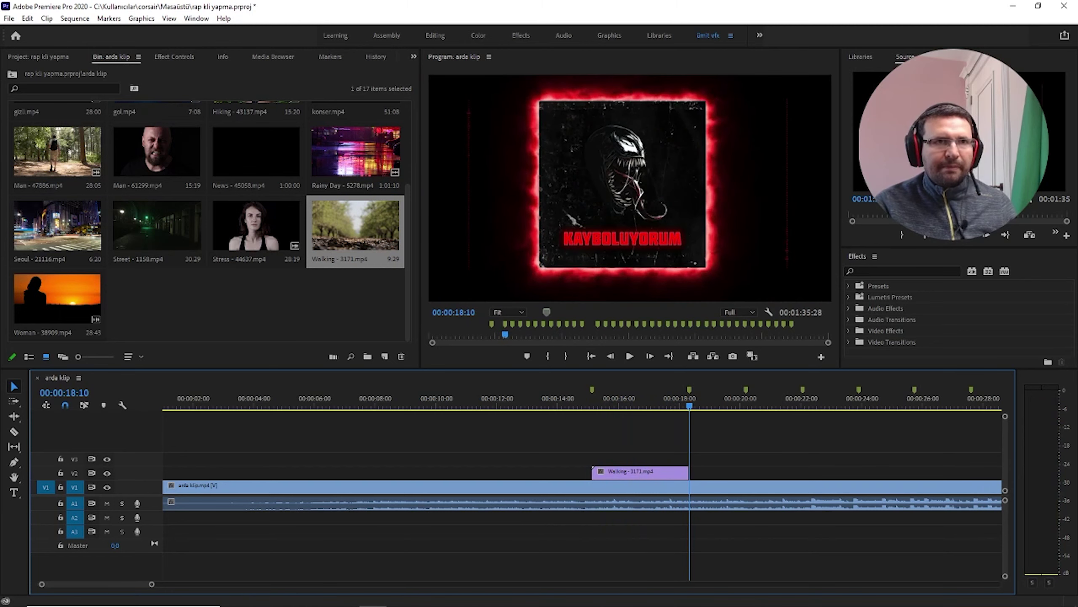
key(space)
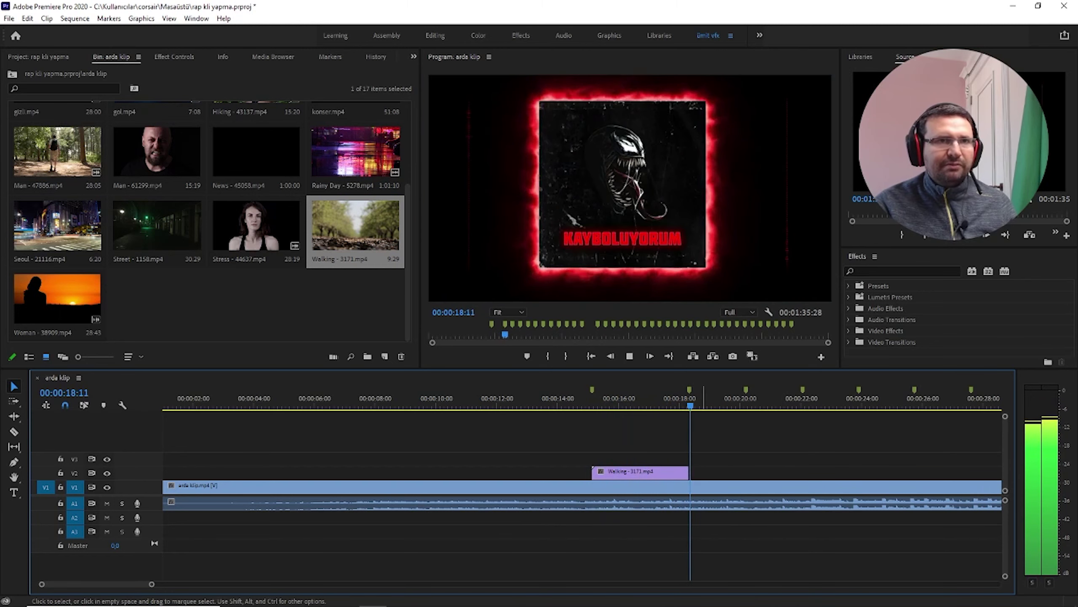
key(space)
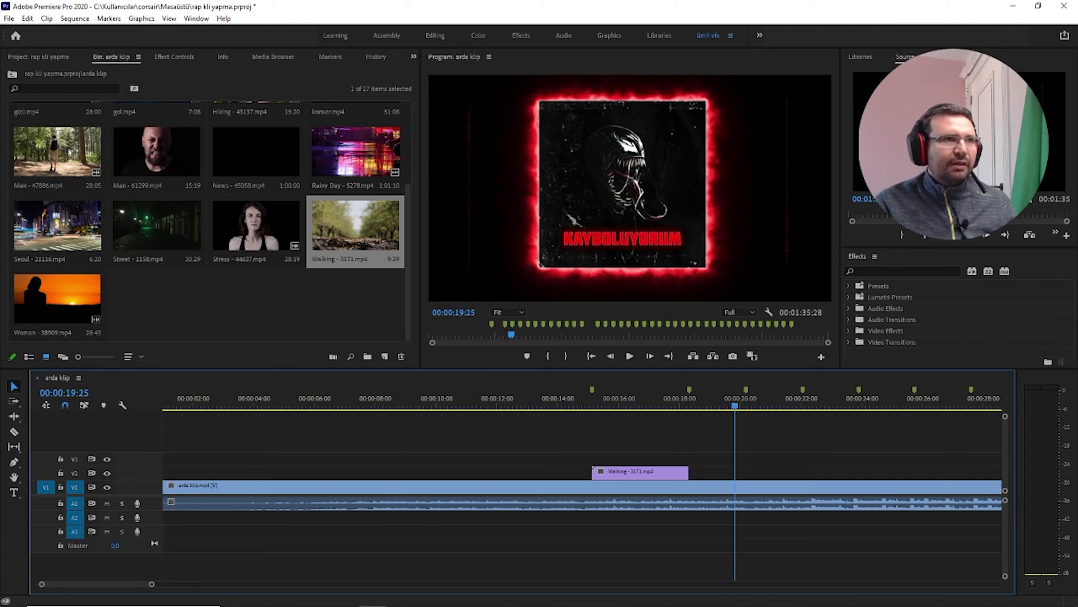
scroll(208, 221, up, 1)
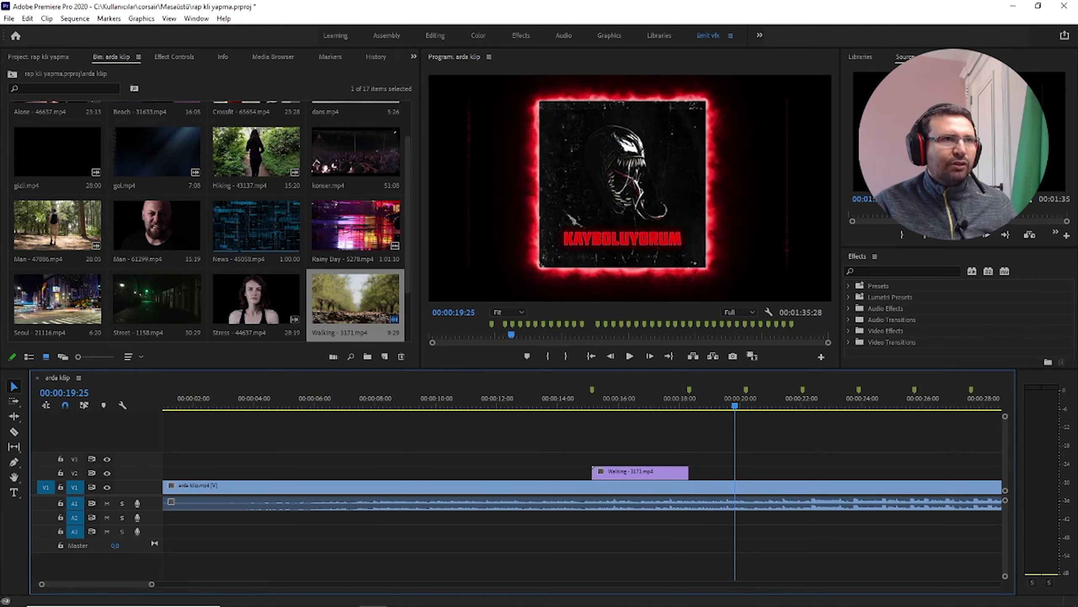
Drop Hiking - 43137.mp4 on V2 right after Walking and delete its audio
scroll(208, 220, up, 1)
drag(257, 204, 722, 472)
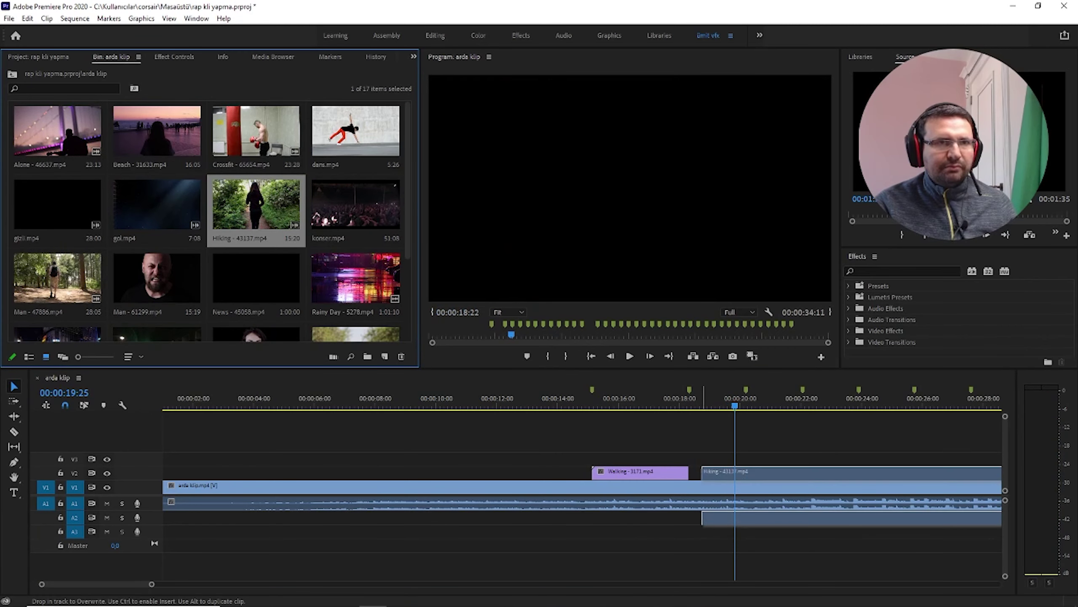
drag(721, 472, 709, 472)
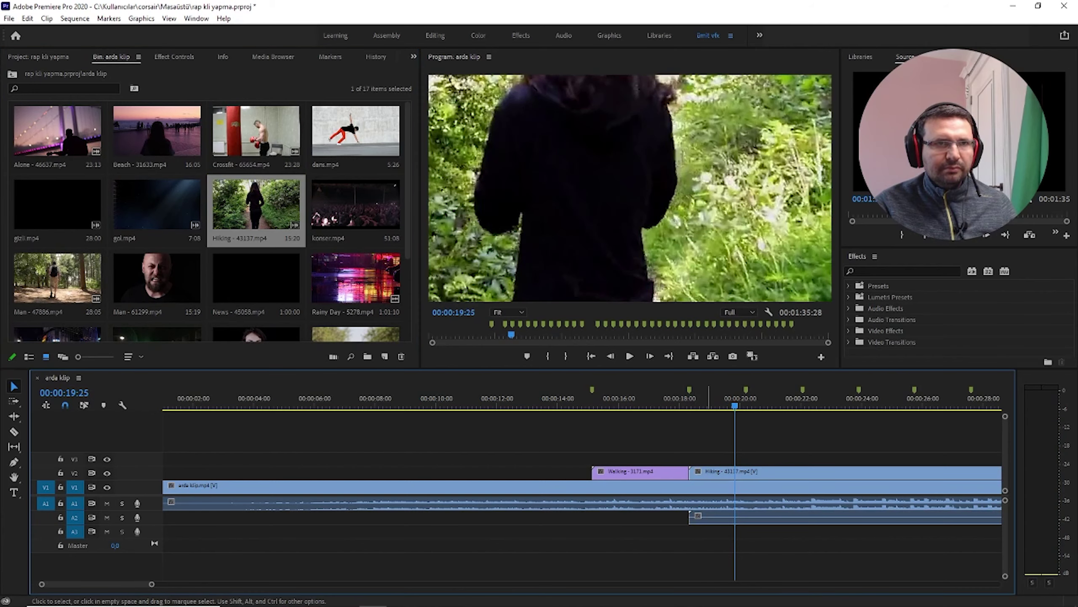
alt+click(845, 517)
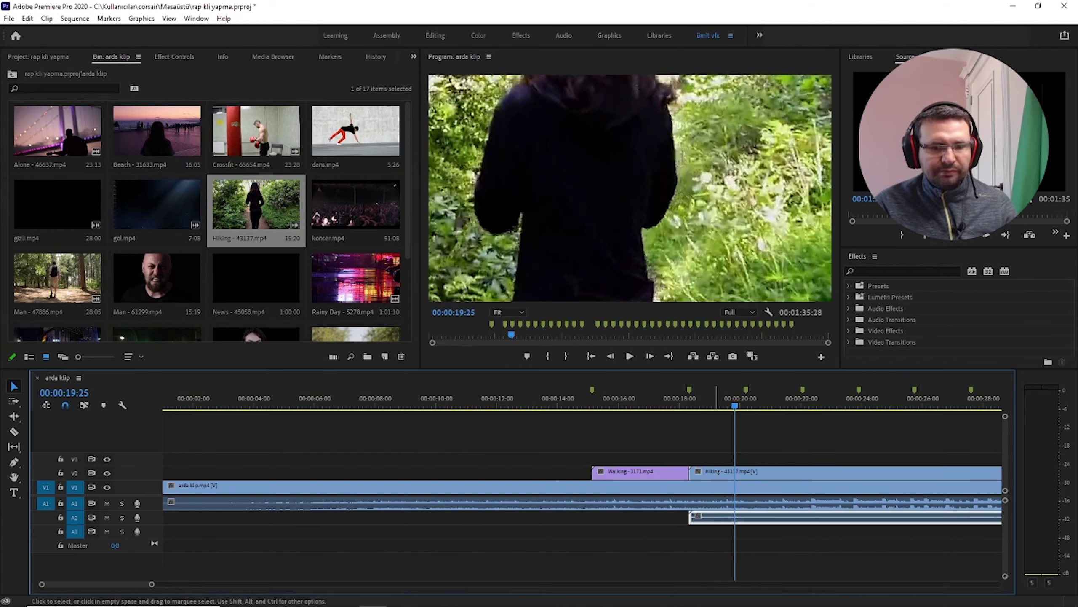
key(Delete)
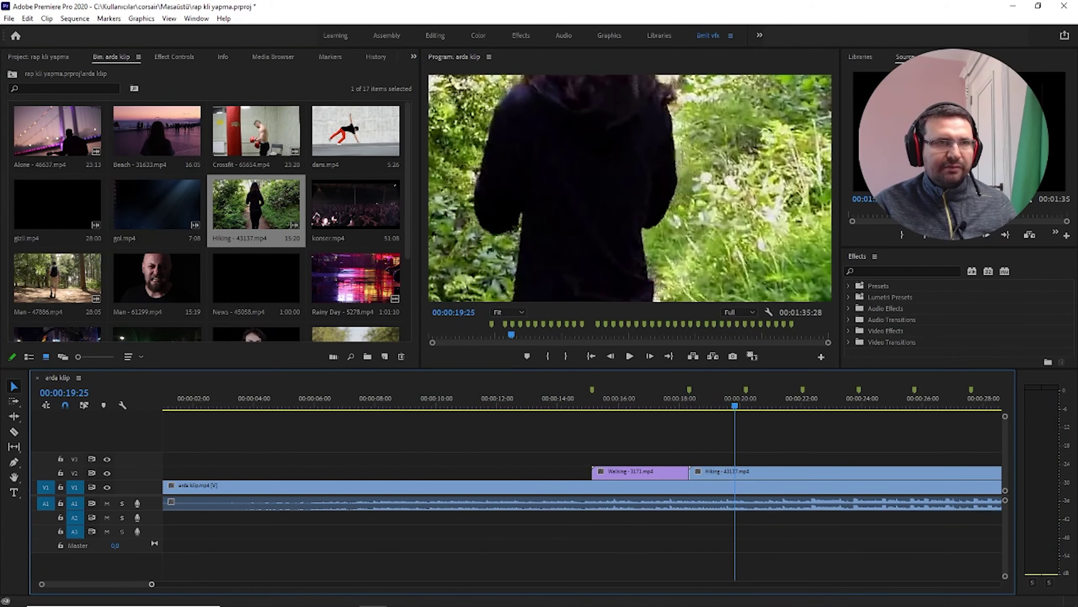
Trim the Hiking clip to about two seconds, ending near 00:00:20
key(minus)
drag(737, 472, 505, 471)
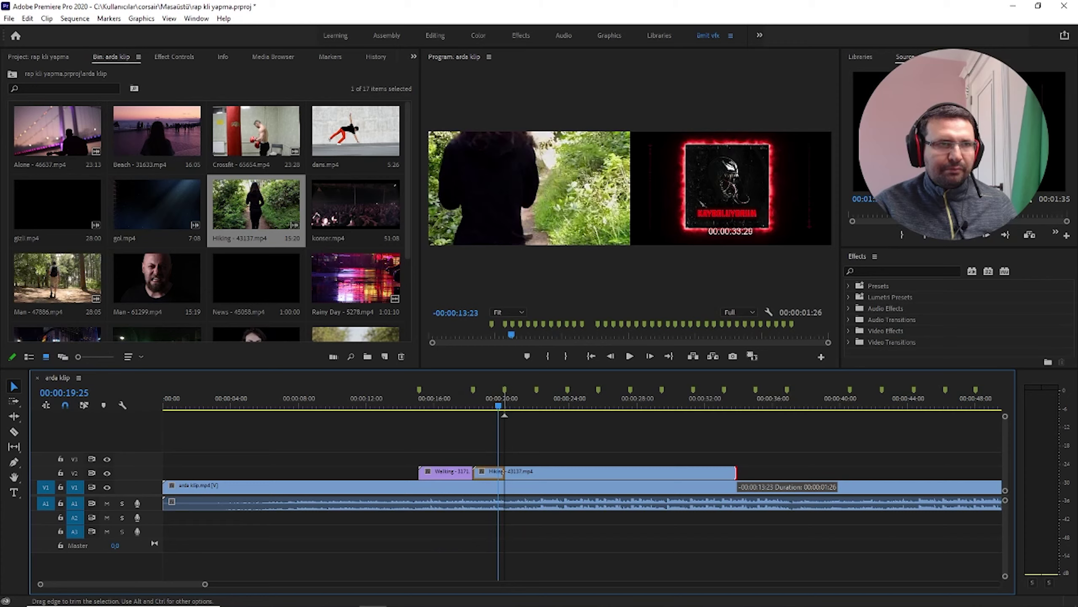
drag(505, 472, 505, 473)
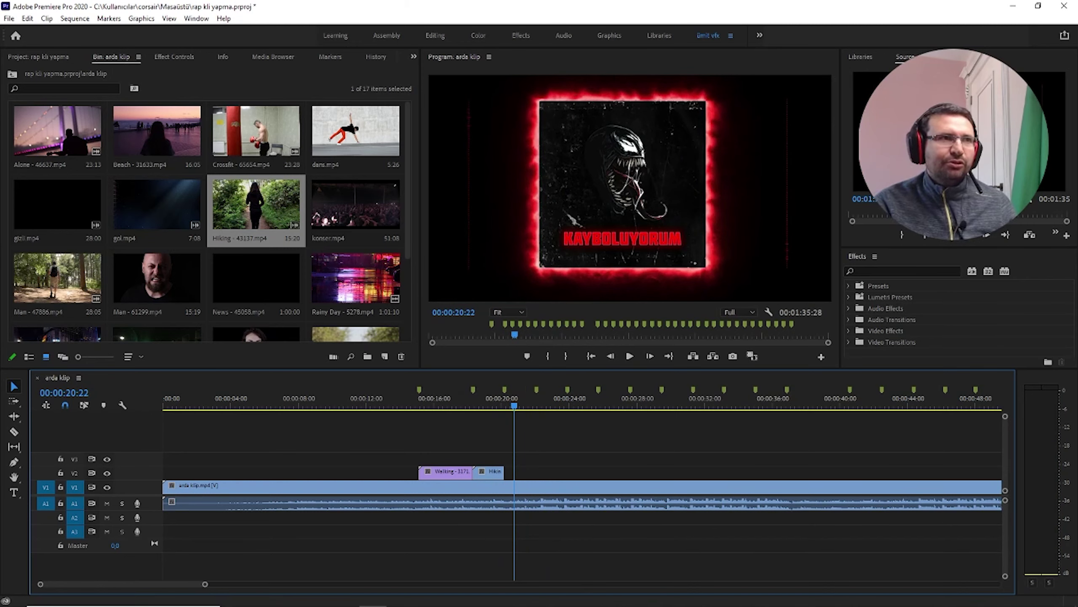
Place Man - 61299.mp4 on V2 after Hiking, trim it to end at 22:21, and mark that point
click(157, 278)
drag(156, 278, 516, 471)
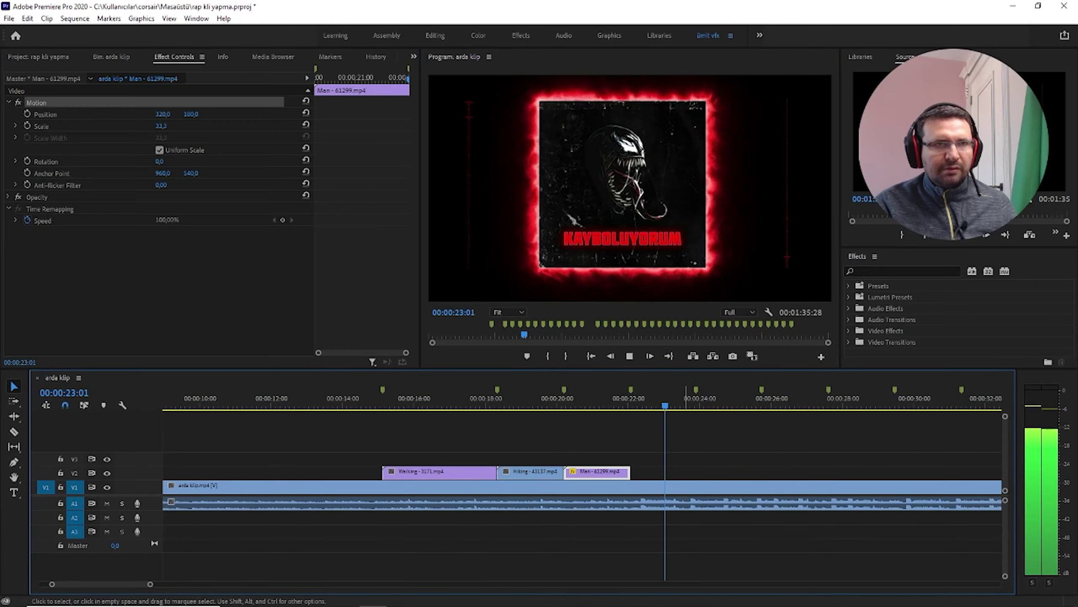
drag(630, 471, 664, 470)
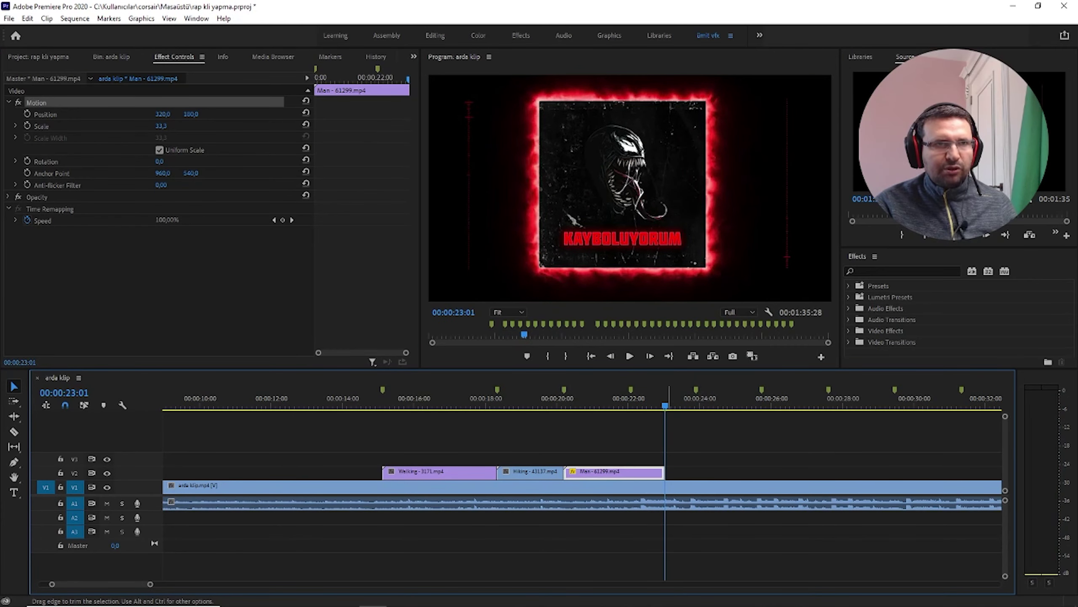
click(637, 404)
mouse_move(637, 404)
mouse_down()
mouse_move(666, 404)
mouse_move(653, 405)
mouse_up()
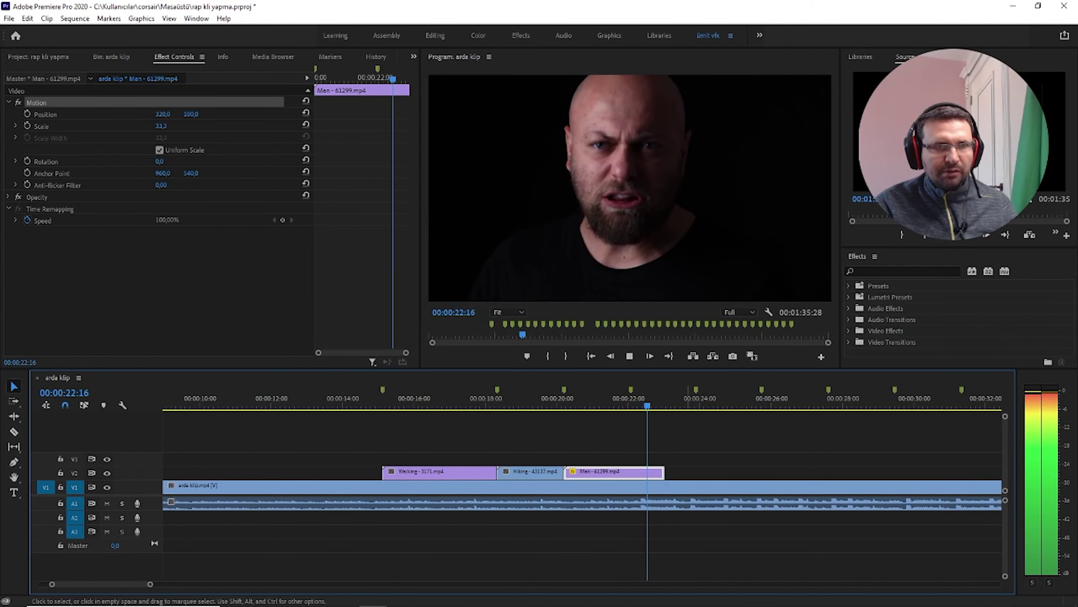
drag(664, 471, 653, 471)
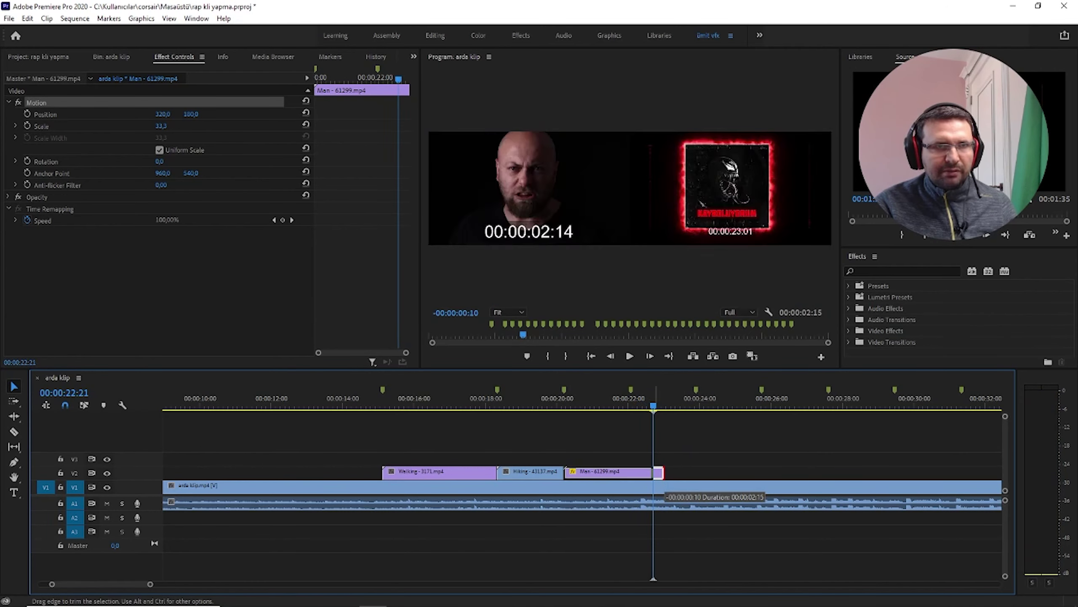
key(m)
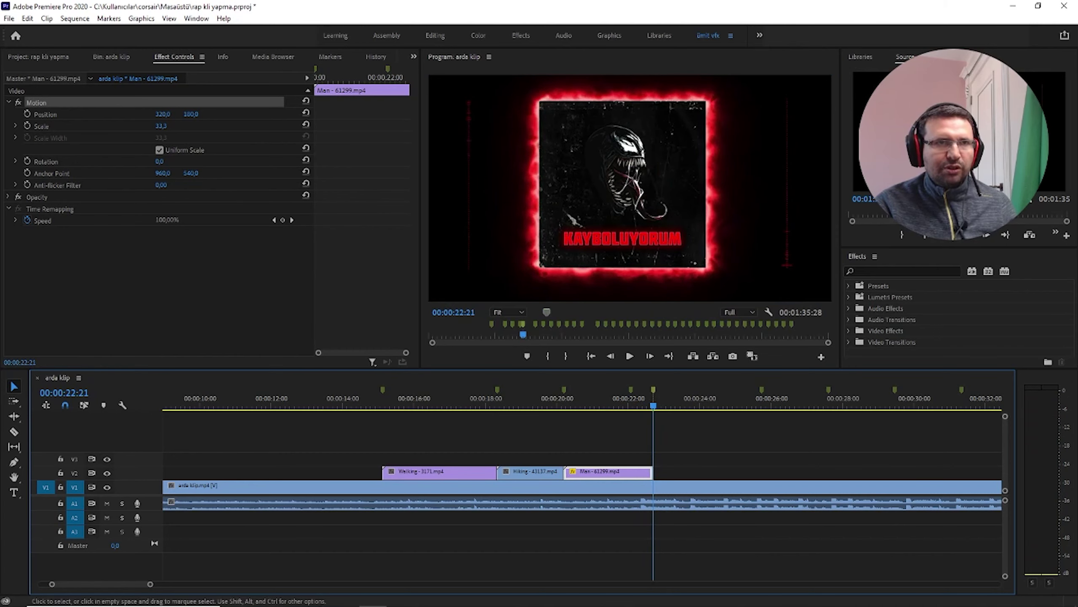
Move the playhead to 22:27 and return to the project's top-level contents
drag(654, 403, 660, 403)
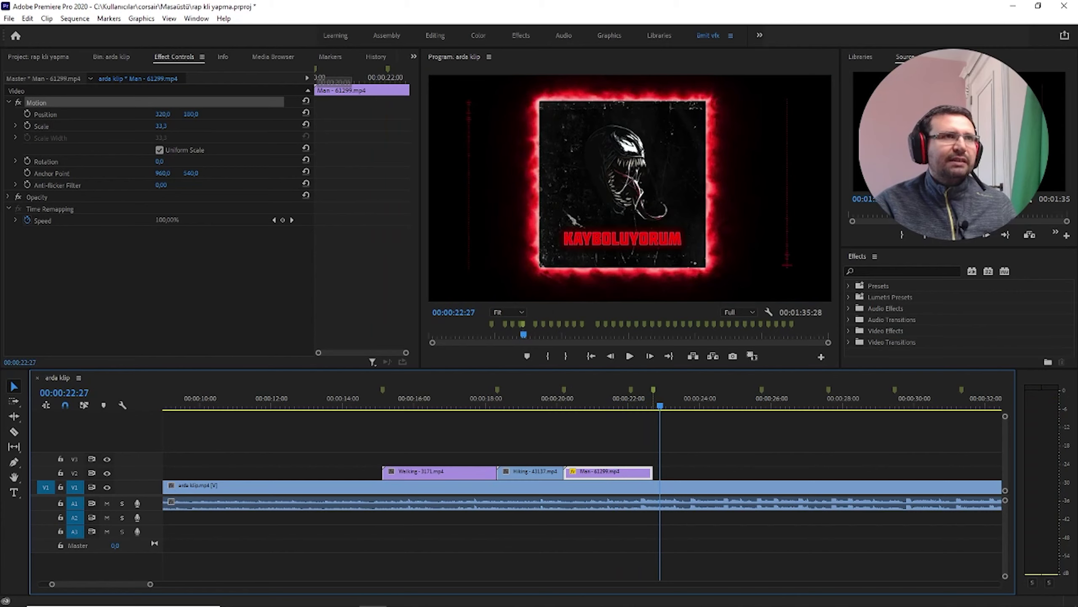
click(413, 56)
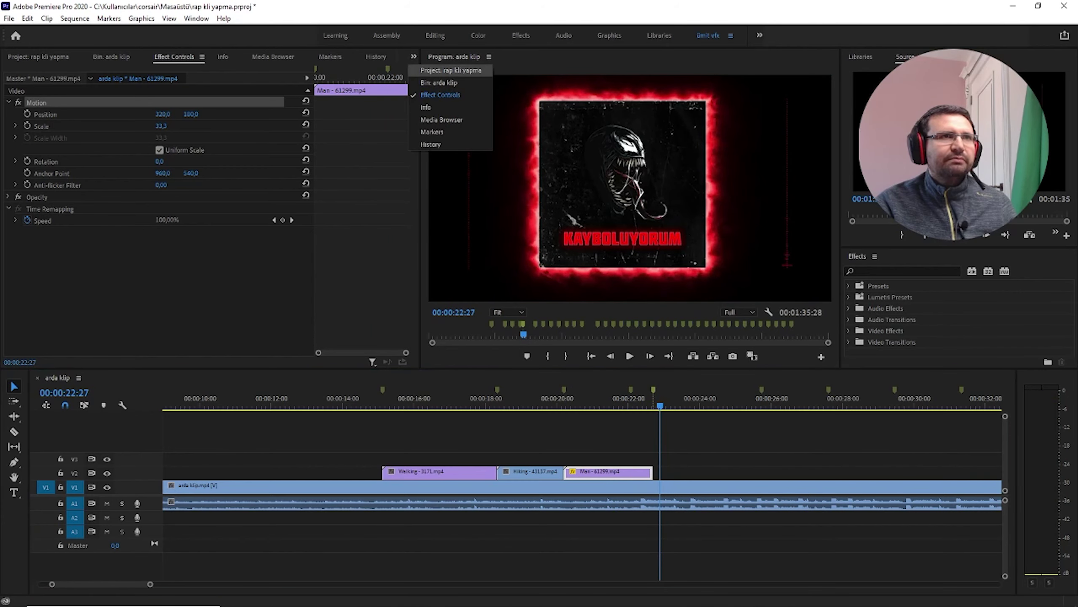
key(Escape)
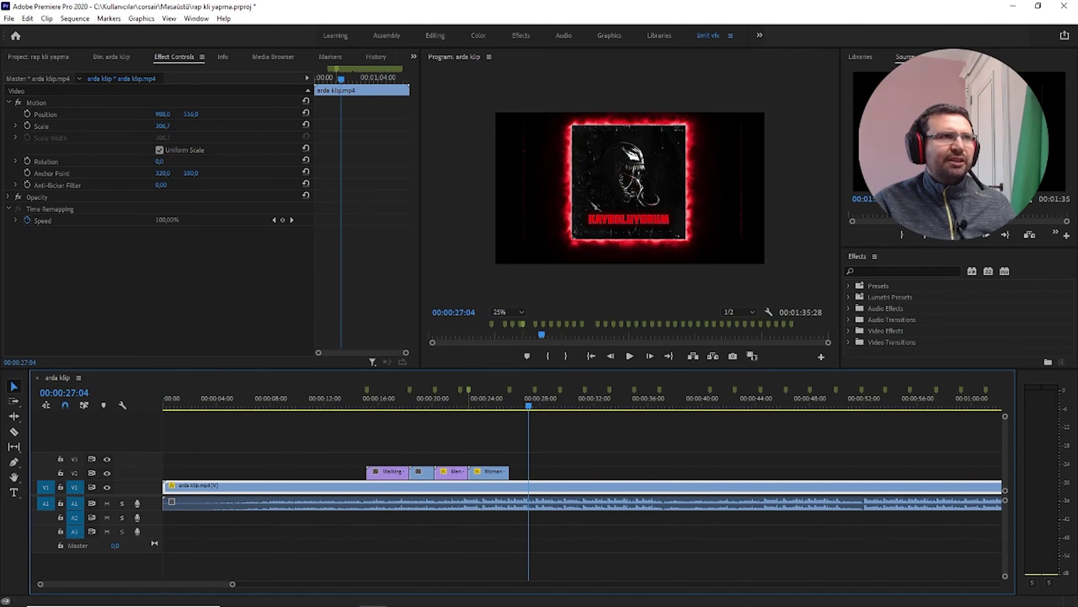
key(shift+1)
Place the Stress clip from the arda klip bin on V2 after Woman, trimmed short, and preview it
double_click(63, 136)
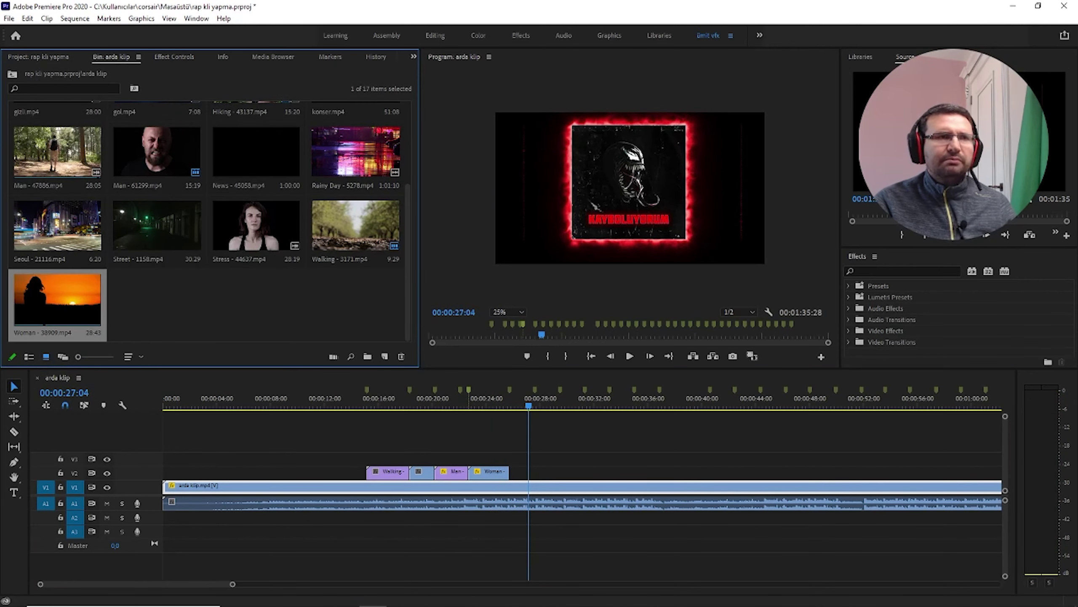
click(256, 225)
drag(256, 225, 535, 471)
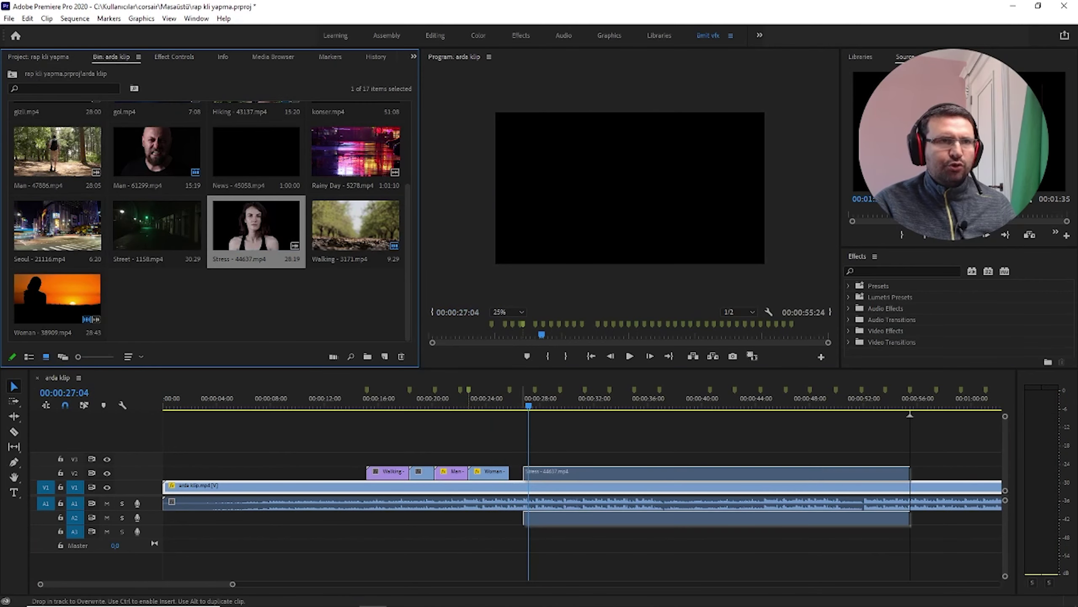
mouse_move(908, 471)
mouse_down()
mouse_move(560, 471)
mouse_move(579, 471)
mouse_up()
key(space)
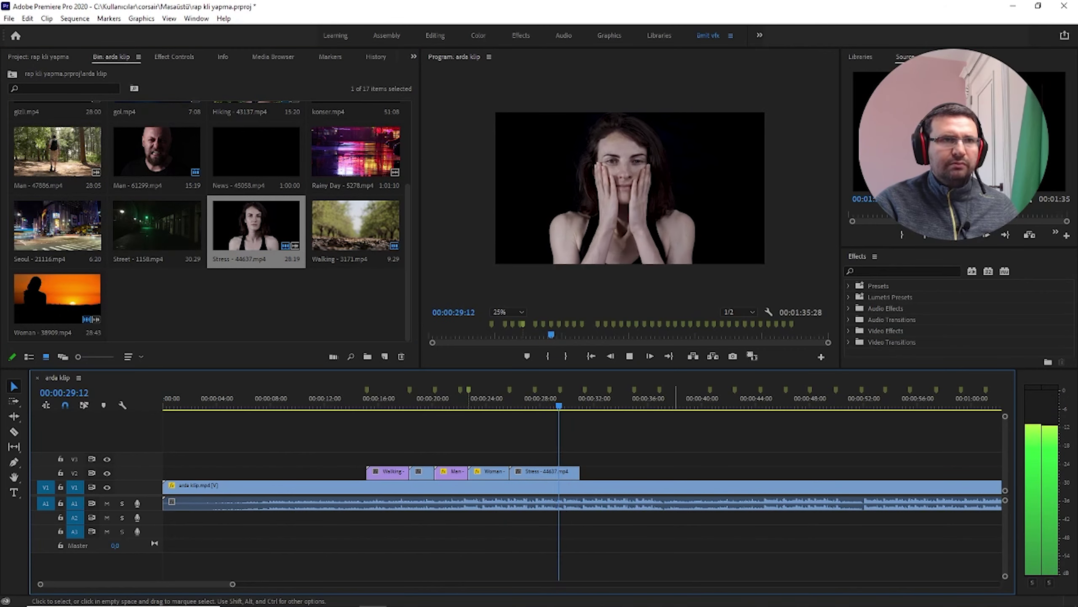
Add the Seoul clip on V2 after Stress and play back the end of the sequence
mouse_move(57, 225)
mouse_down()
mouse_move(551, 471)
mouse_move(685, 473)
mouse_up()
key(space)
scroll(208, 221, up, 2)
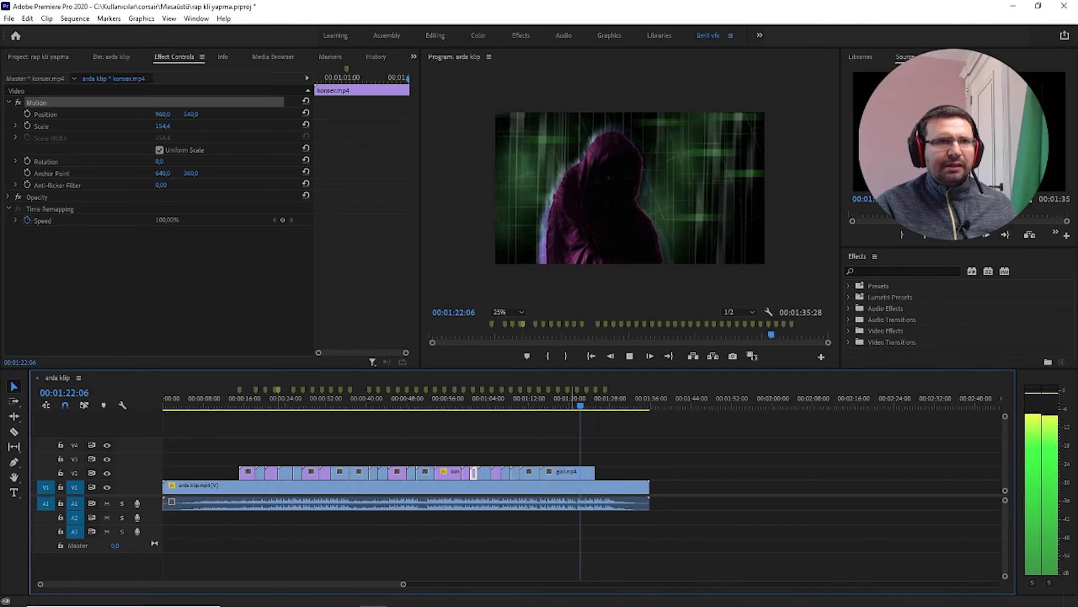
key(space)
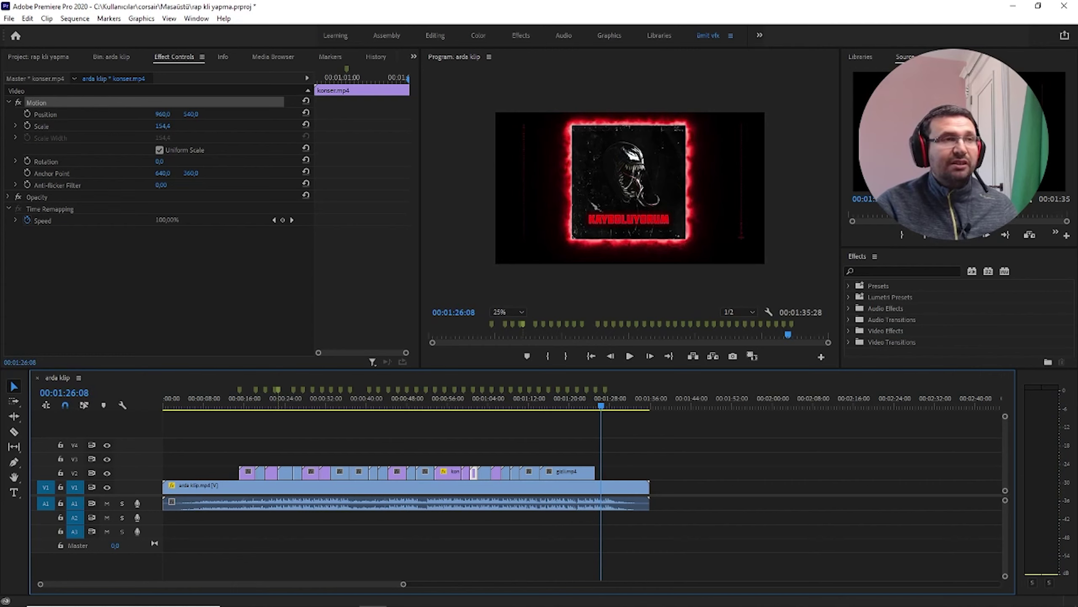
click(196, 18)
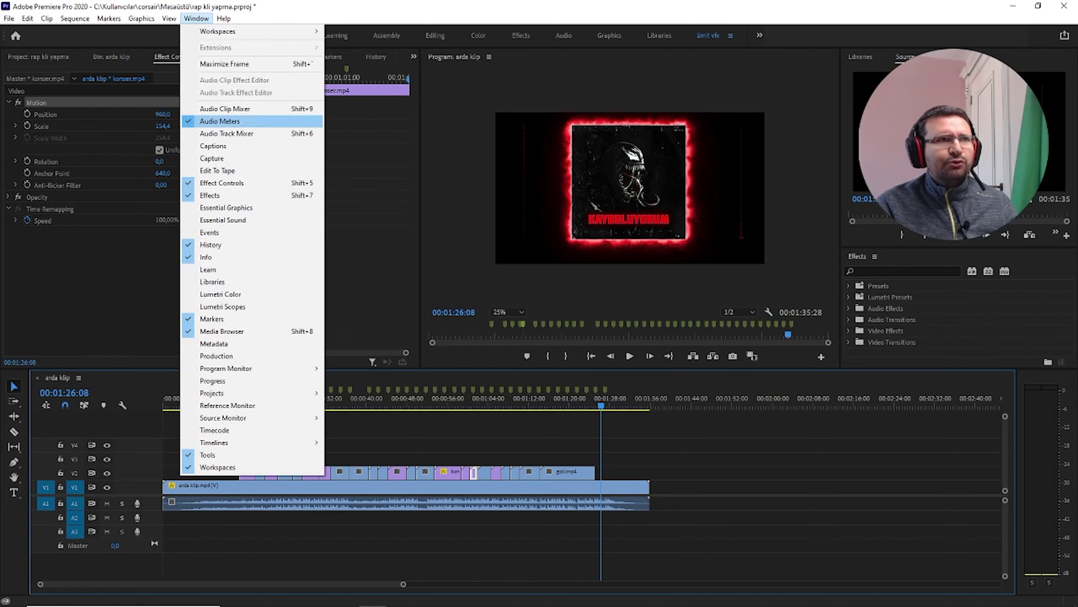
Show the Essential Graphics templates and scroll the Browse list down to Title 01–03
click(226, 207)
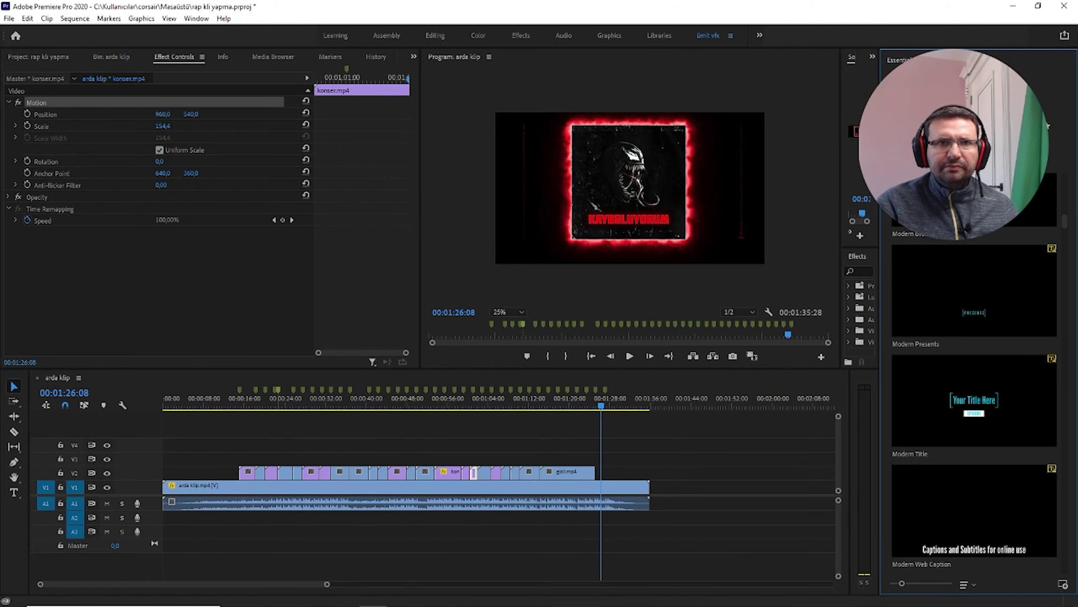
scroll(974, 383, down, 4)
scroll(974, 383, down, 4)
scroll(974, 382, down, 4)
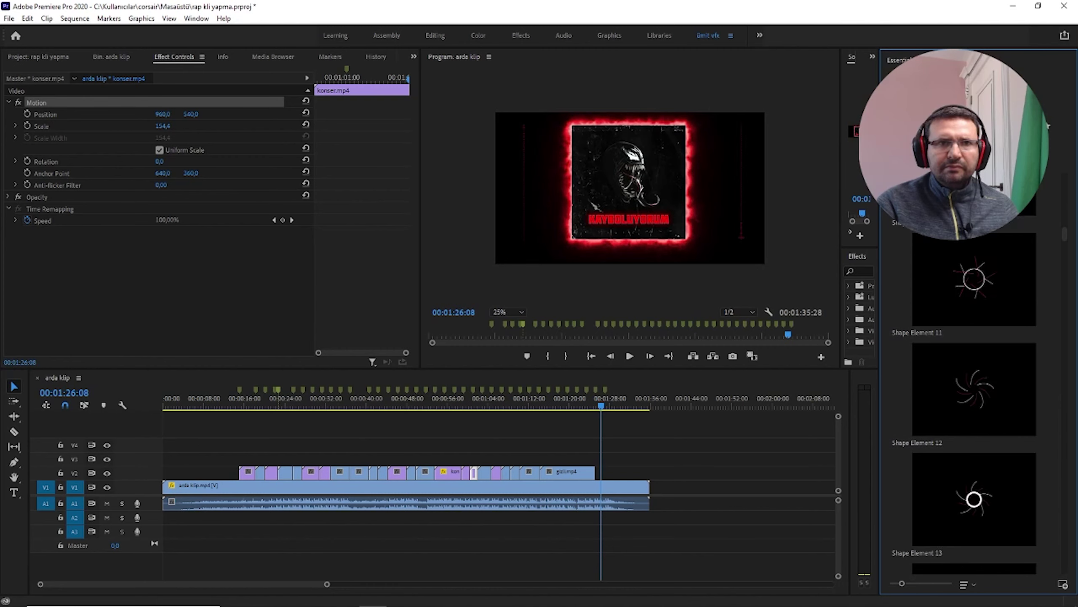
scroll(975, 382, down, 4)
scroll(975, 382, down, 3)
scroll(975, 382, down, 3)
scroll(974, 382, down, 3)
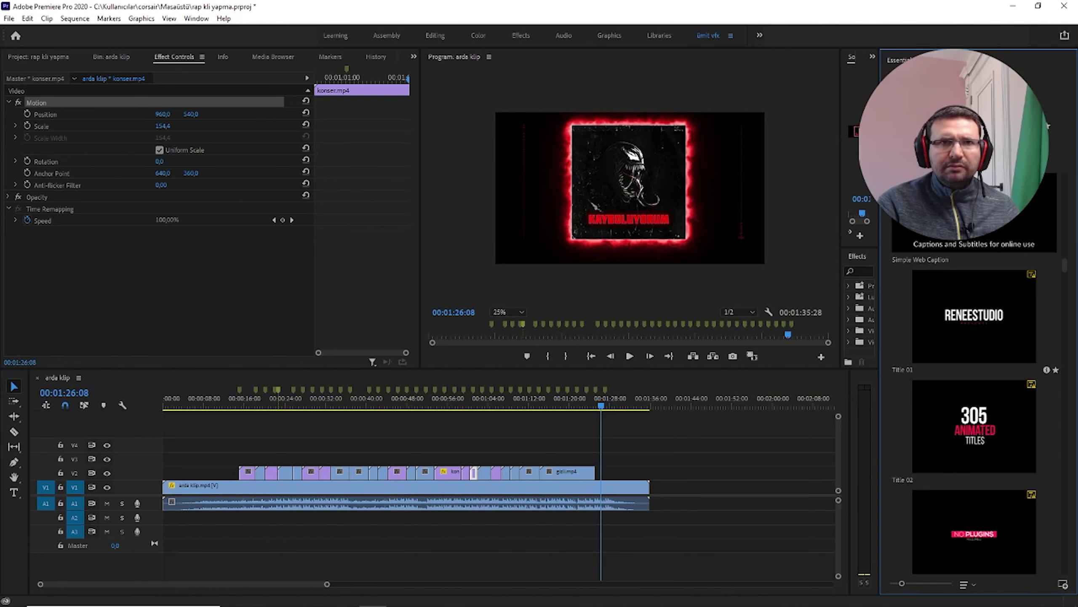
scroll(975, 382, down, 2)
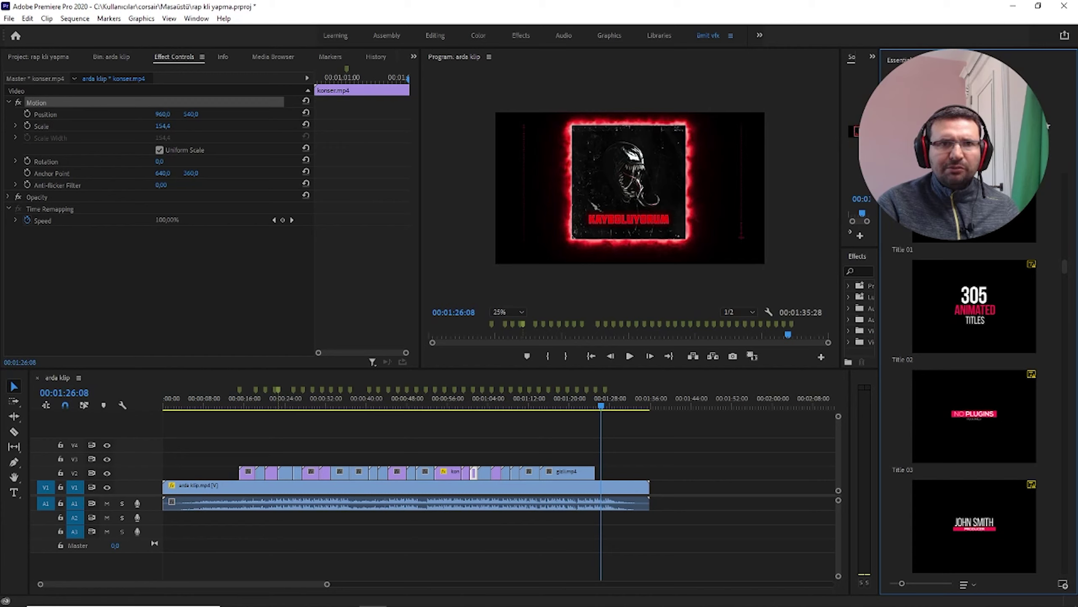
Add the Title 03 template to V2 at the playhead, accepting substitute fonts
drag(974, 527, 603, 472)
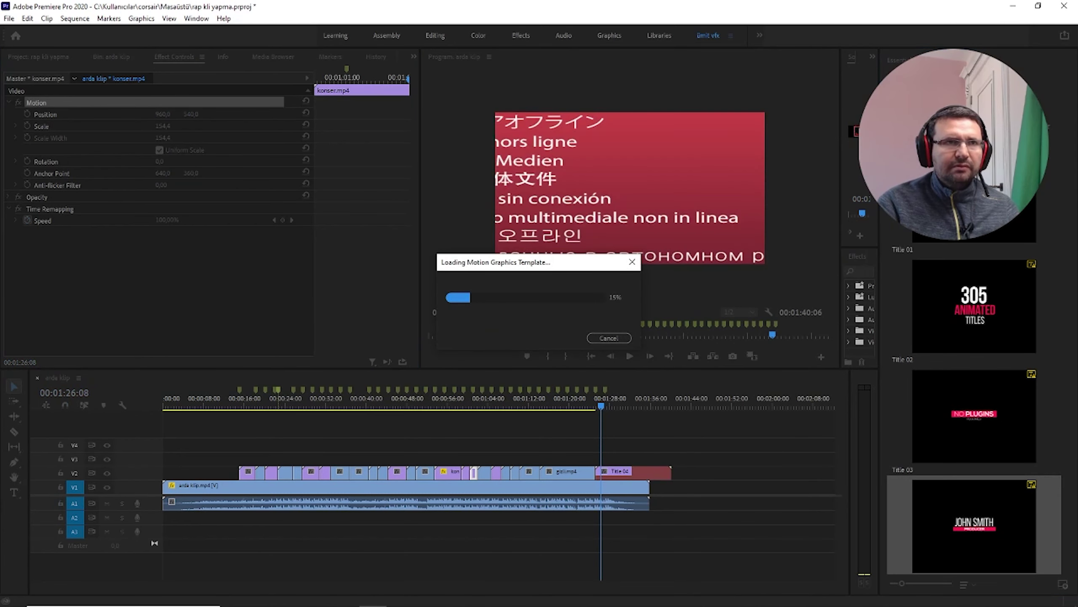
click(640, 332)
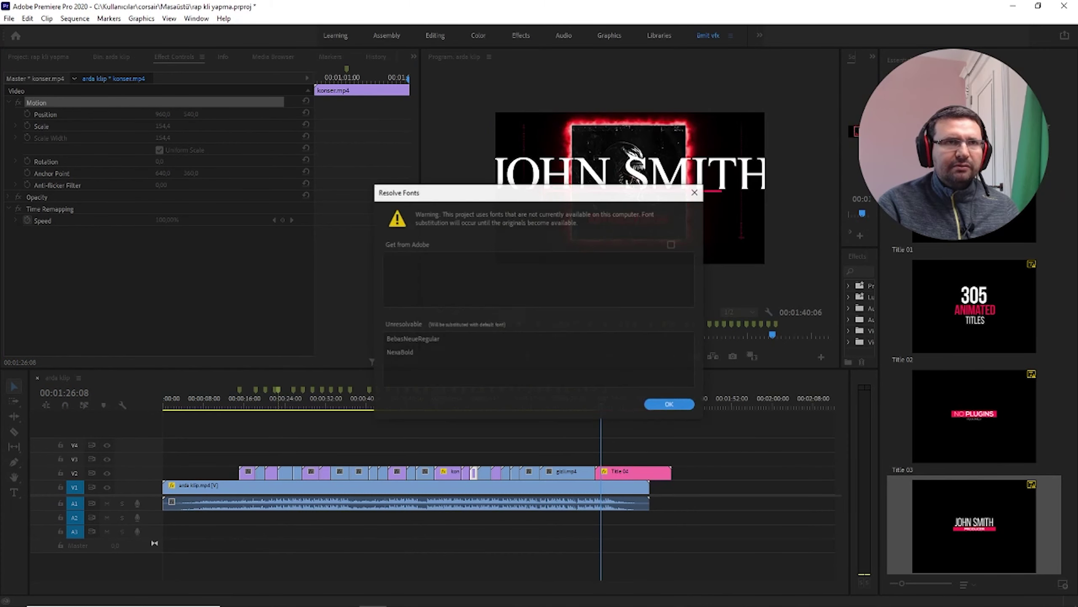
click(670, 404)
Scale the title to 44.1, move it up and left over the cover, and preview the animation
drag(756, 140, 761, 138)
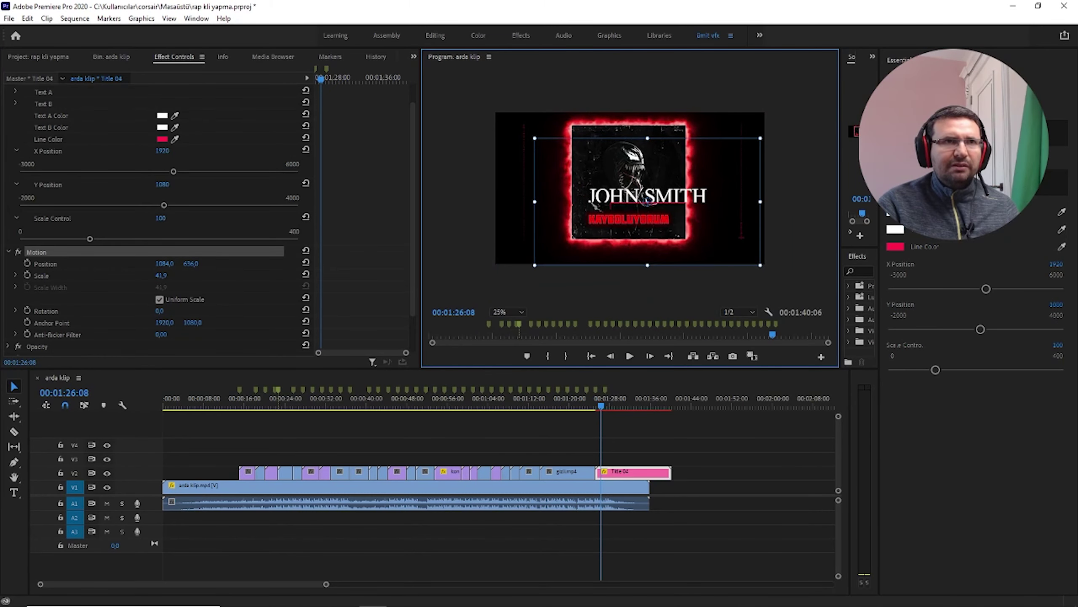
drag(648, 202, 638, 191)
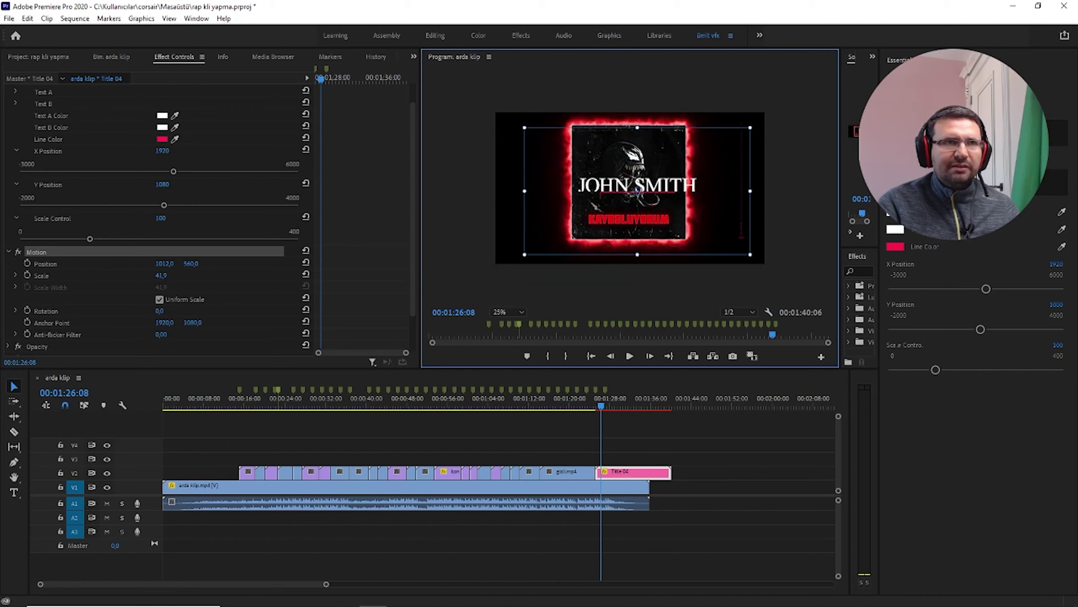
drag(161, 275, 171, 275)
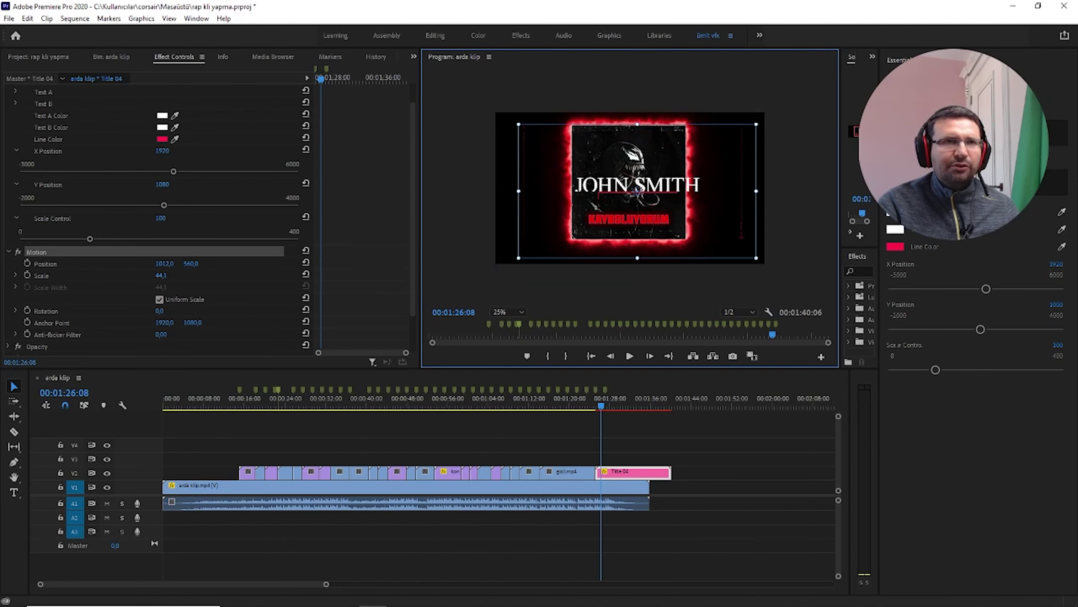
key(space)
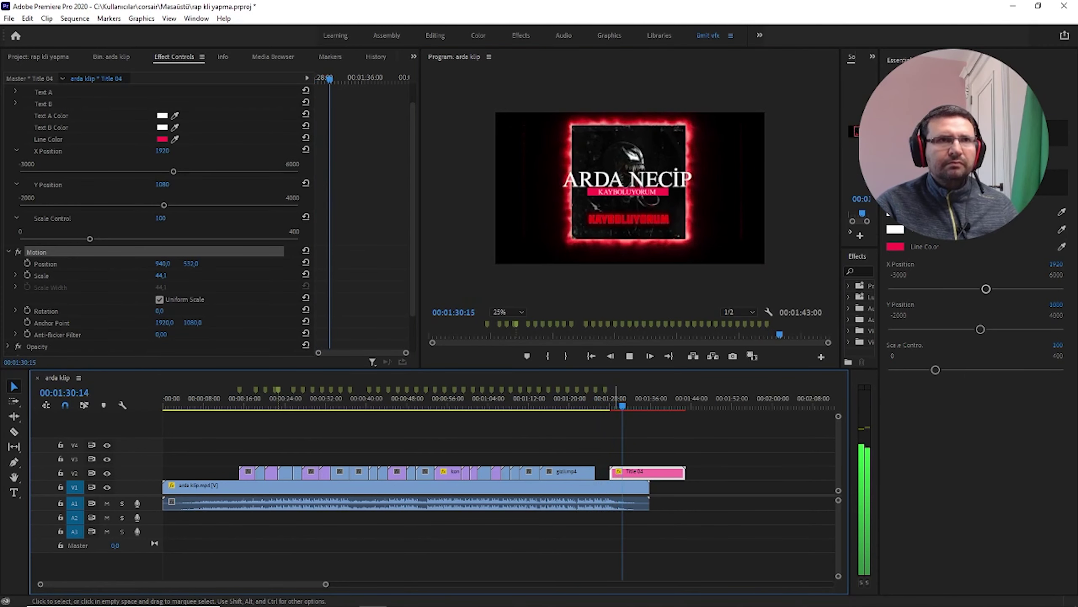
key(ctrl+z)
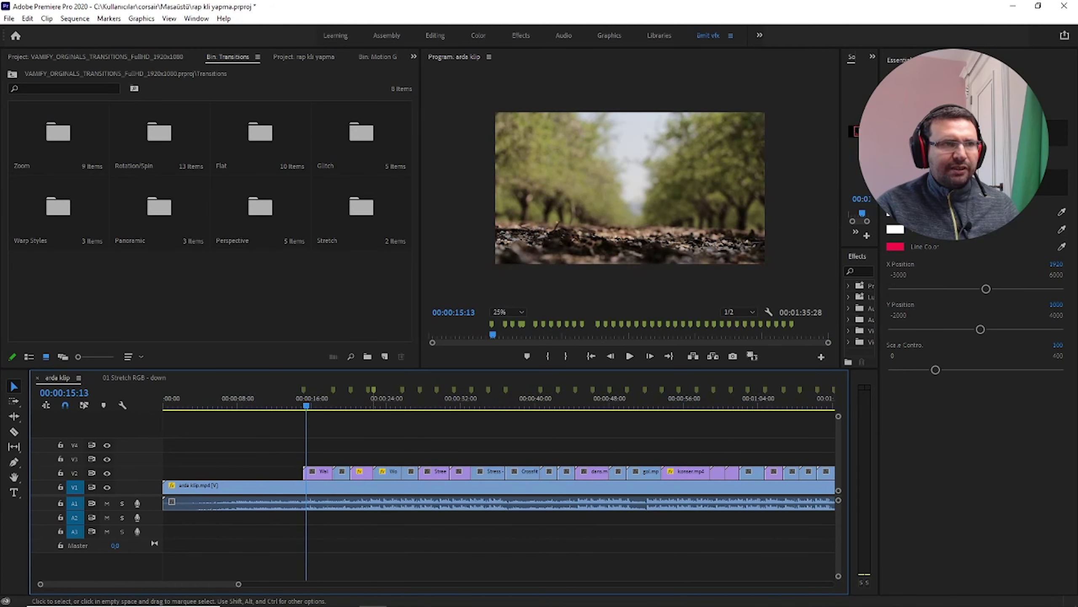
Browse the Glitch transitions folder and open the 01 Glitch FX bin
key(equal)
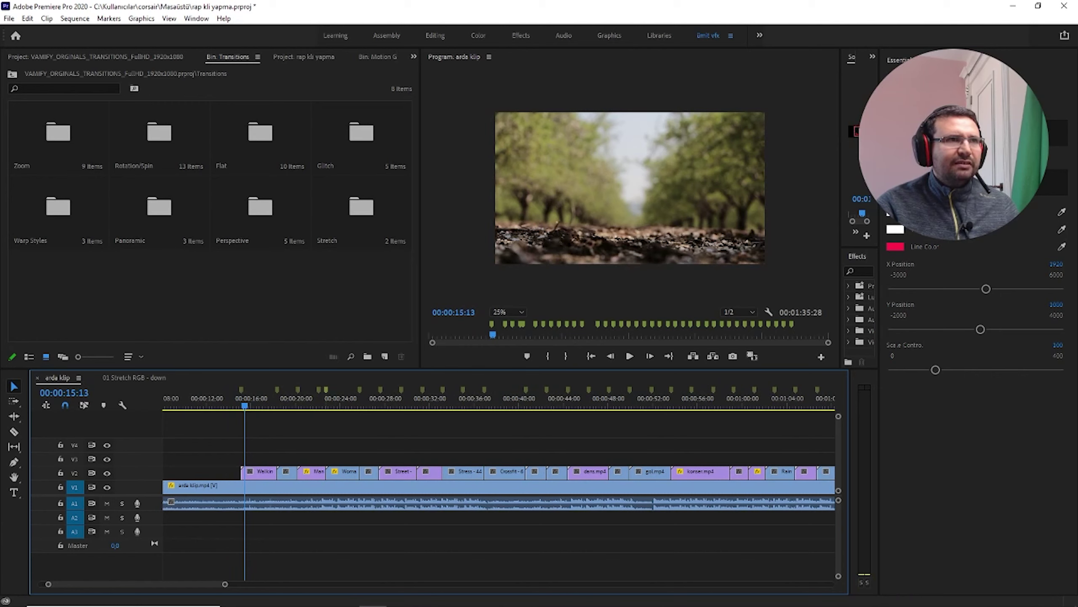
click(361, 136)
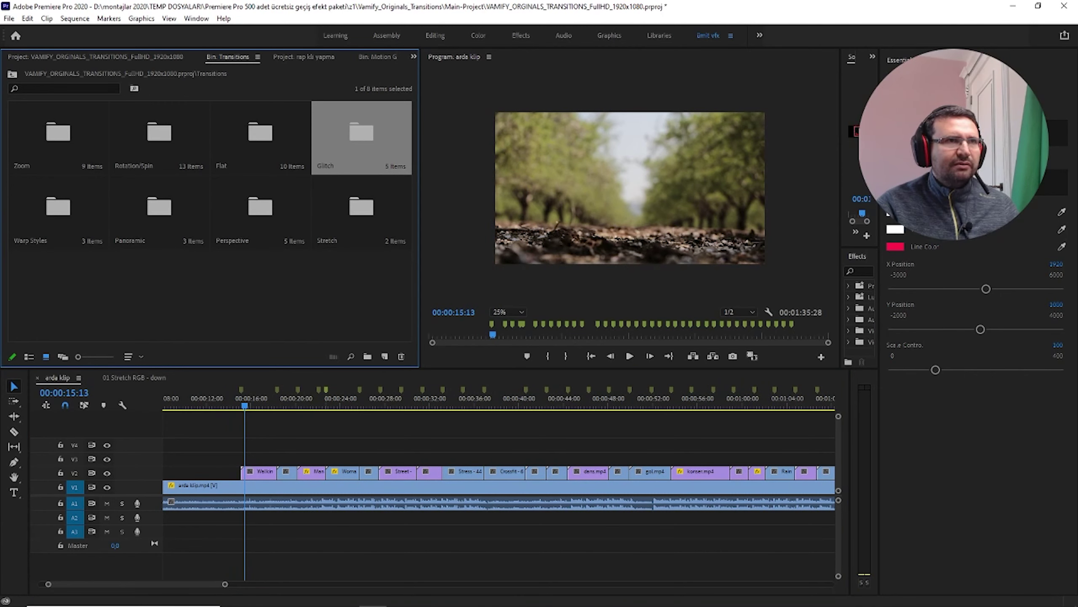
double_click(361, 136)
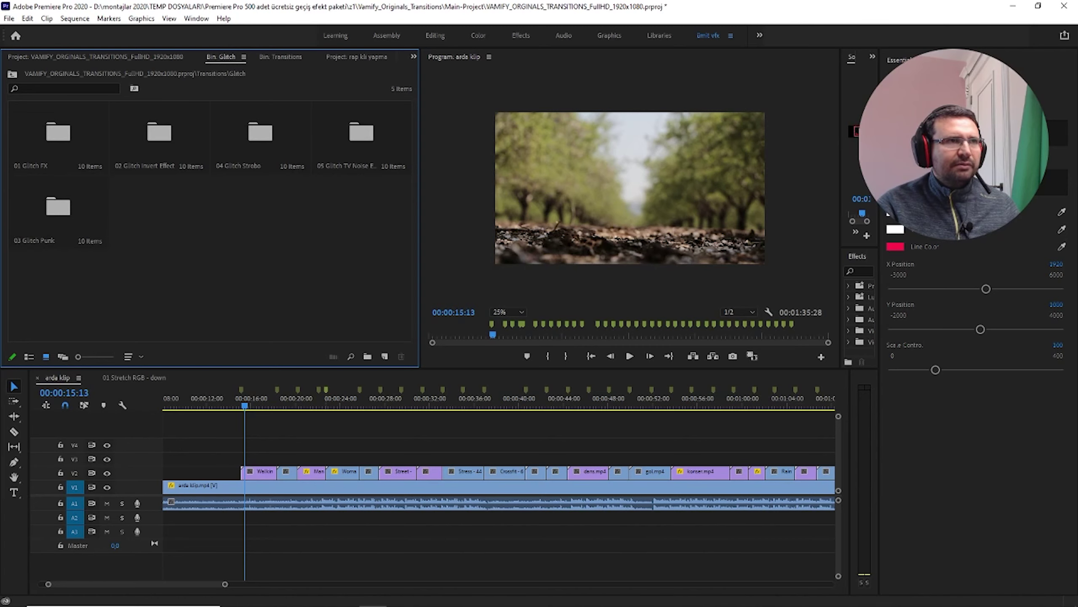
double_click(160, 136)
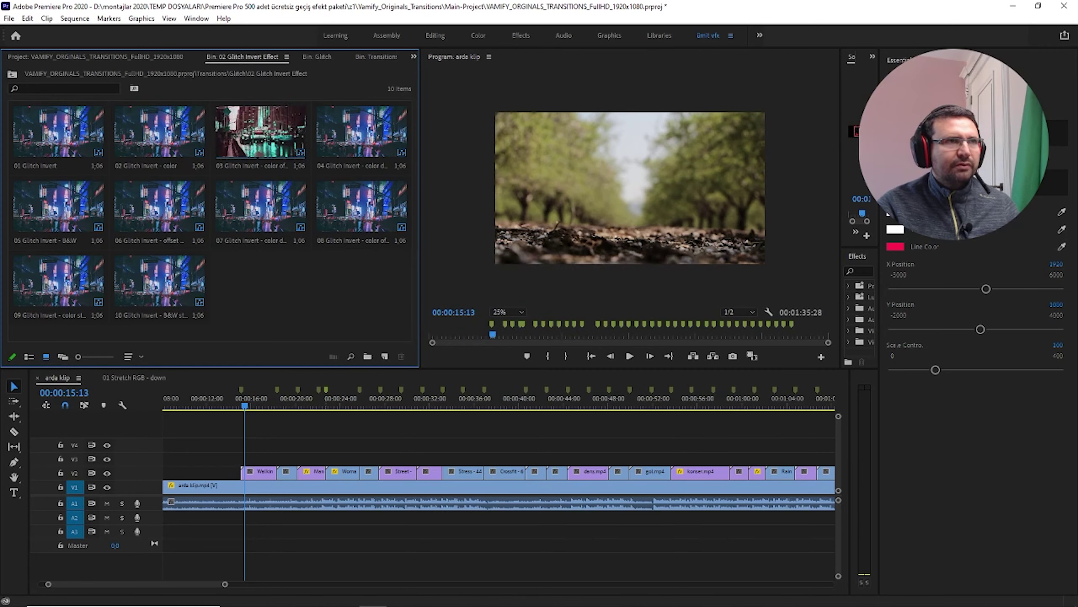
click(13, 73)
double_click(58, 132)
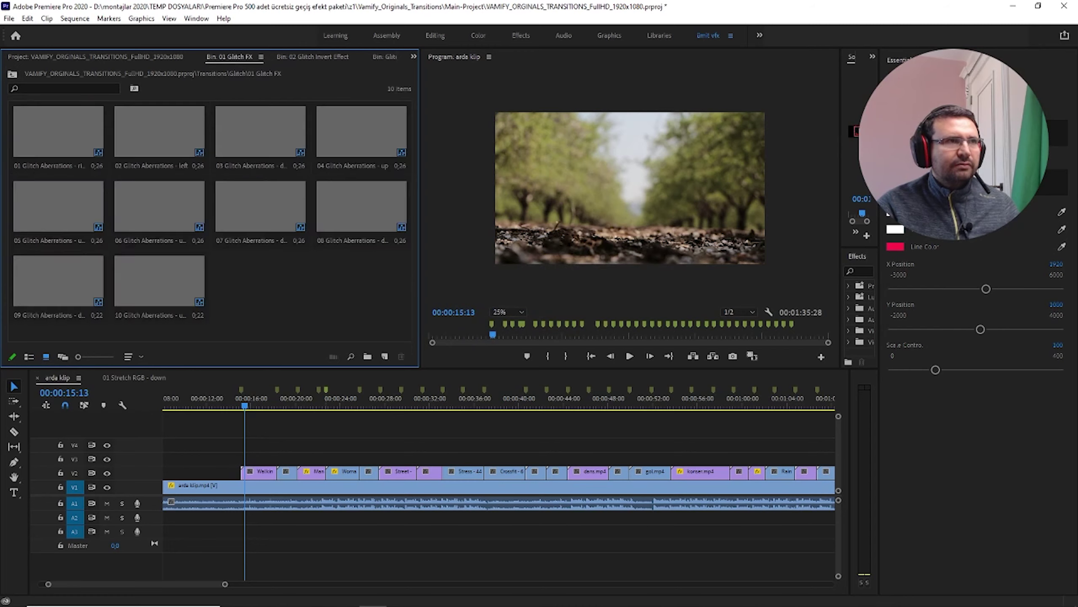
Drop 01 Glitch Aberrations over the footage near 00:00:18 and zoom in on it
drag(58, 133, 276, 446)
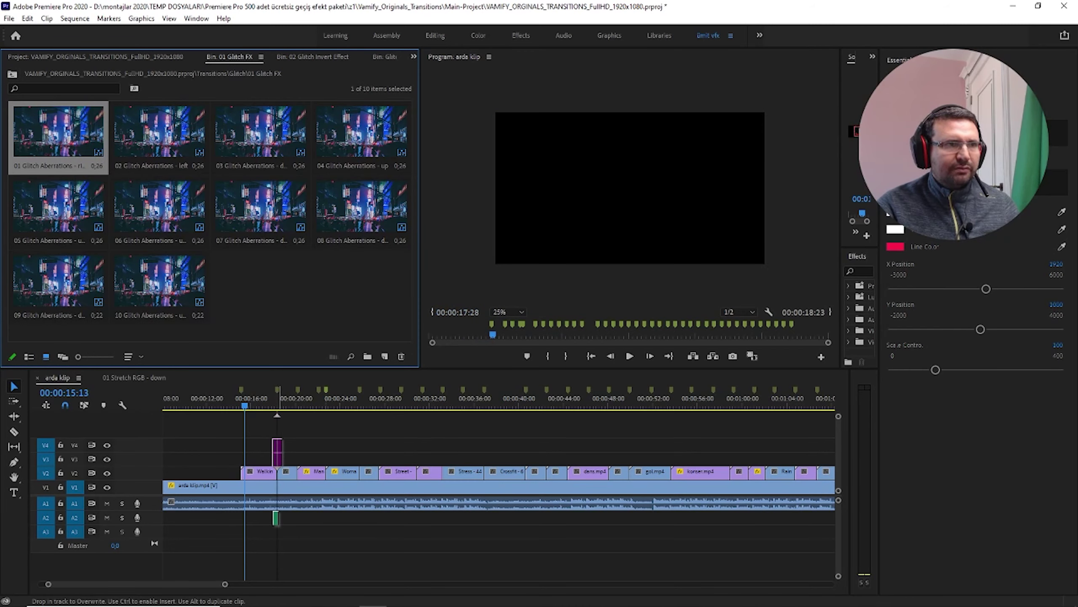
drag(277, 451, 276, 450)
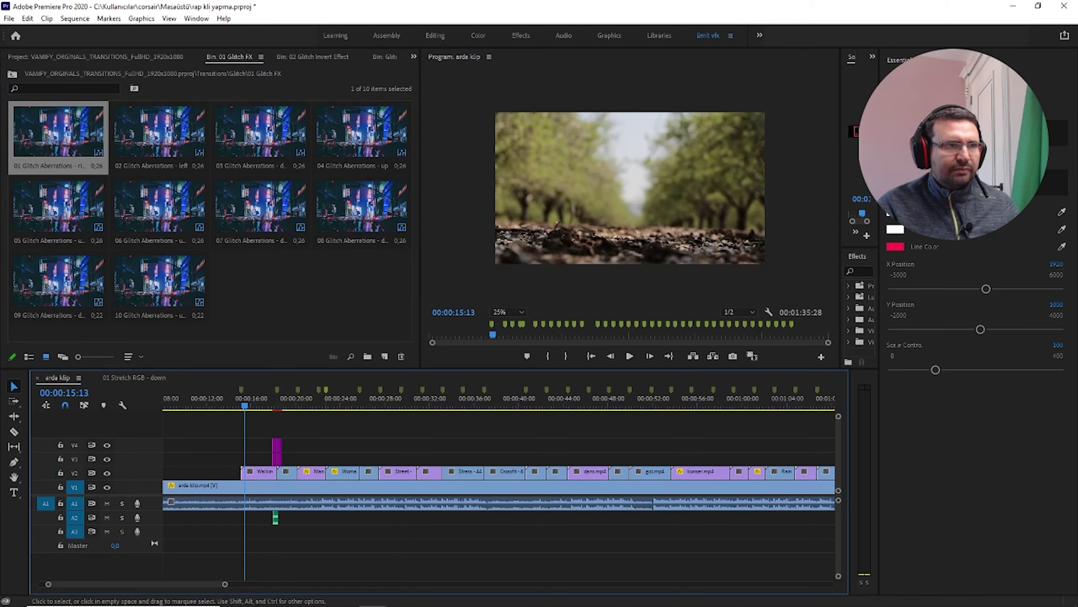
key(equal)
key(equal)
key(equal)
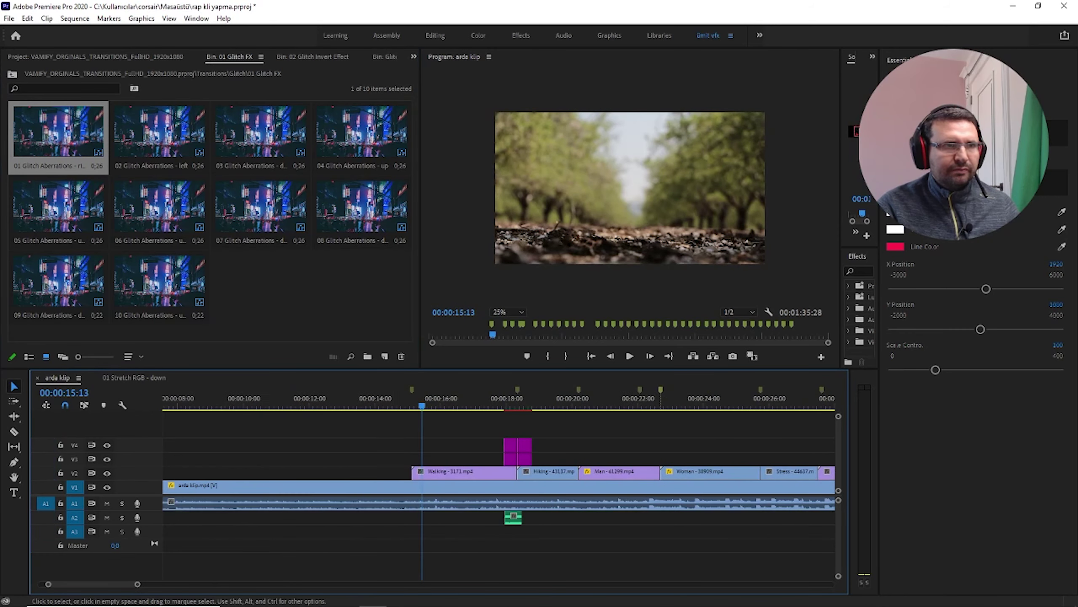
key(space)
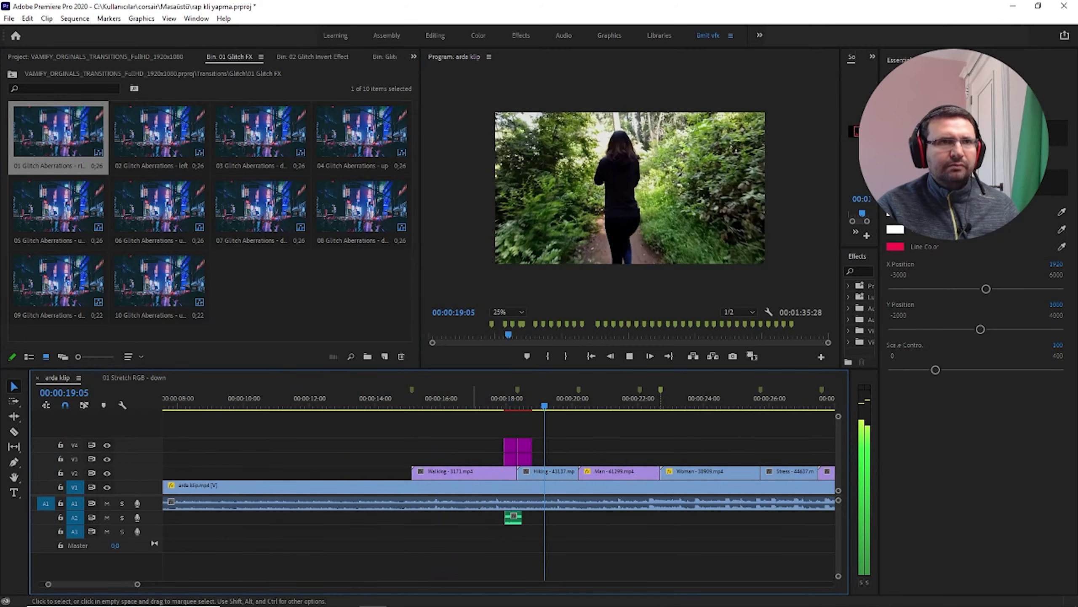
Play and scrub through the new glitch transition to review it
drag(559, 401, 493, 401)
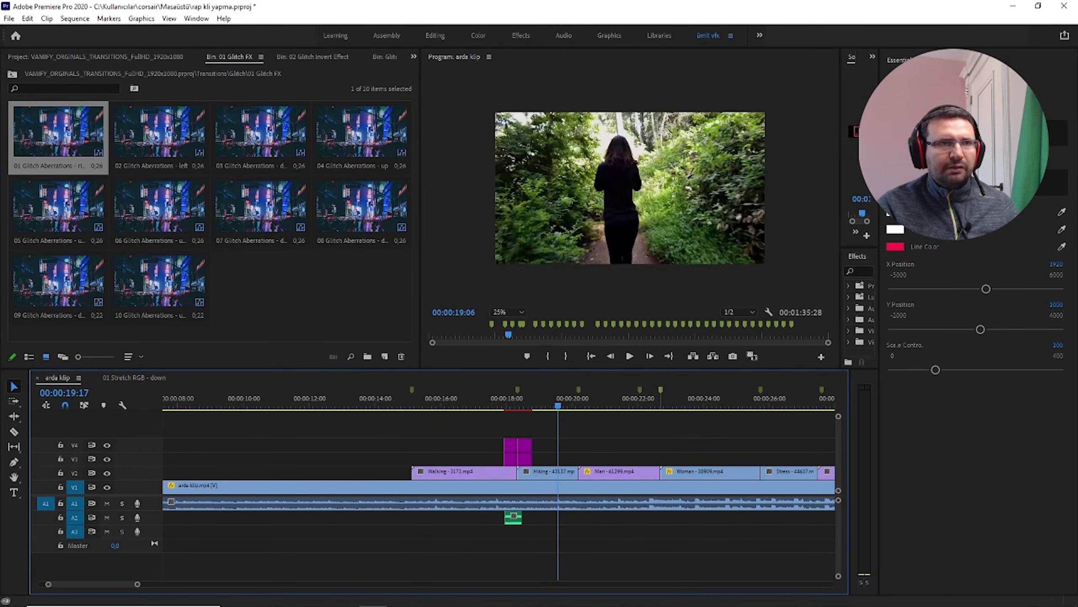
key(space)
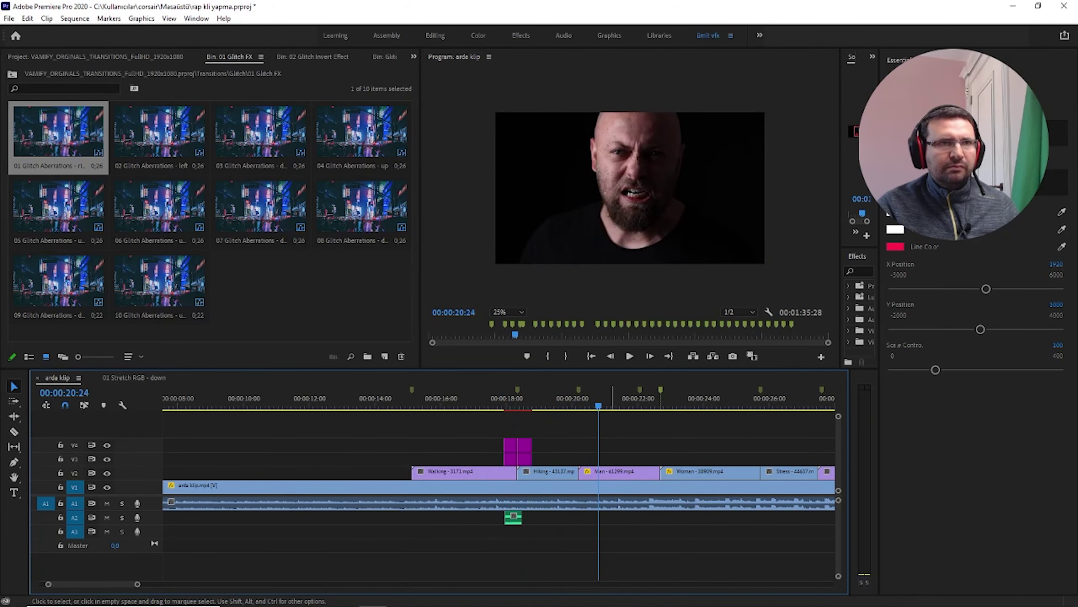
click(536, 404)
drag(505, 405, 542, 406)
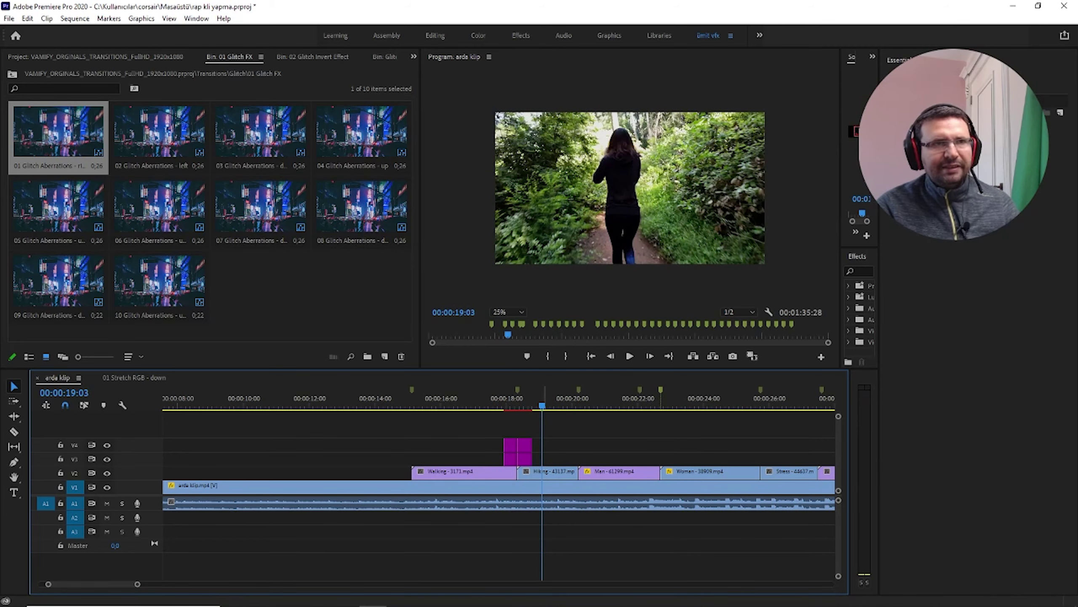
click(528, 406)
key(space)
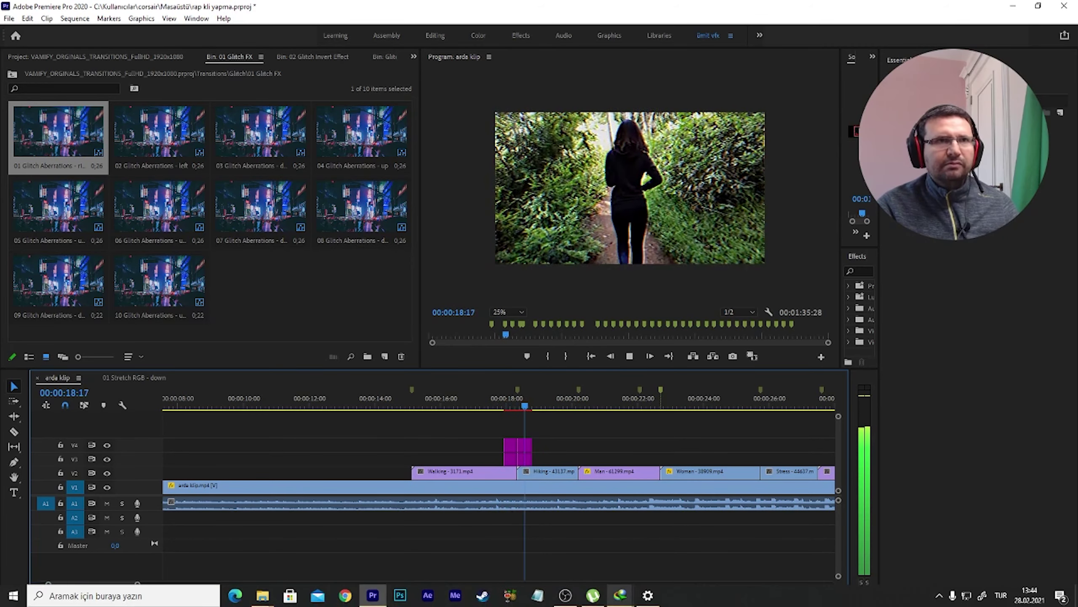
mouse_move(619, 595)
key(space)
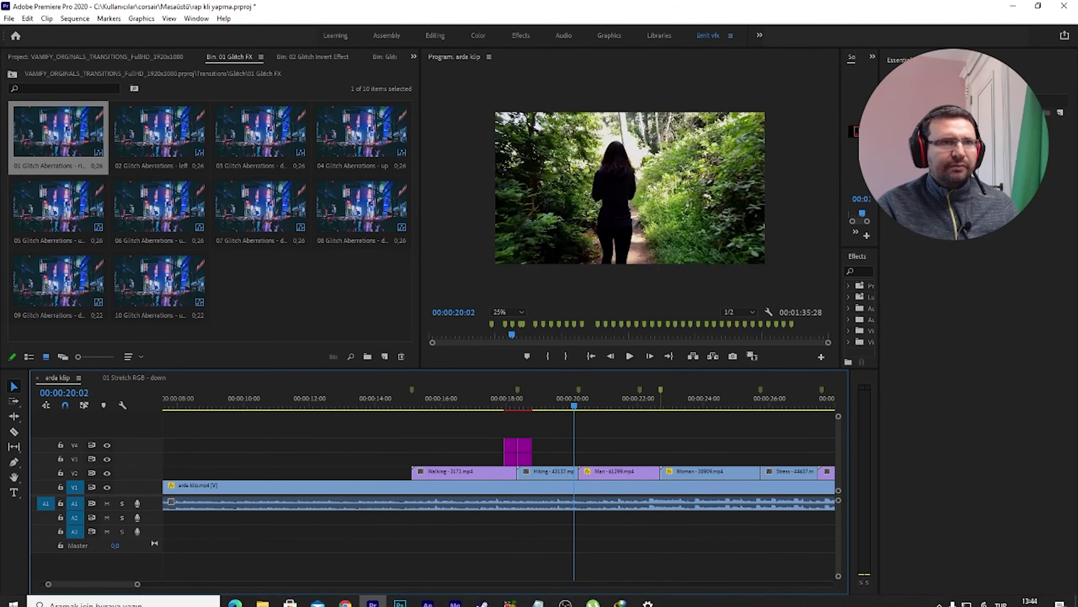
Place 02 Glitch Aberrations - left at the 00:00:20 cut, shift it five frames later, and preview
mouse_move(159, 132)
mouse_down()
mouse_move(576, 437)
mouse_move(574, 451)
mouse_up()
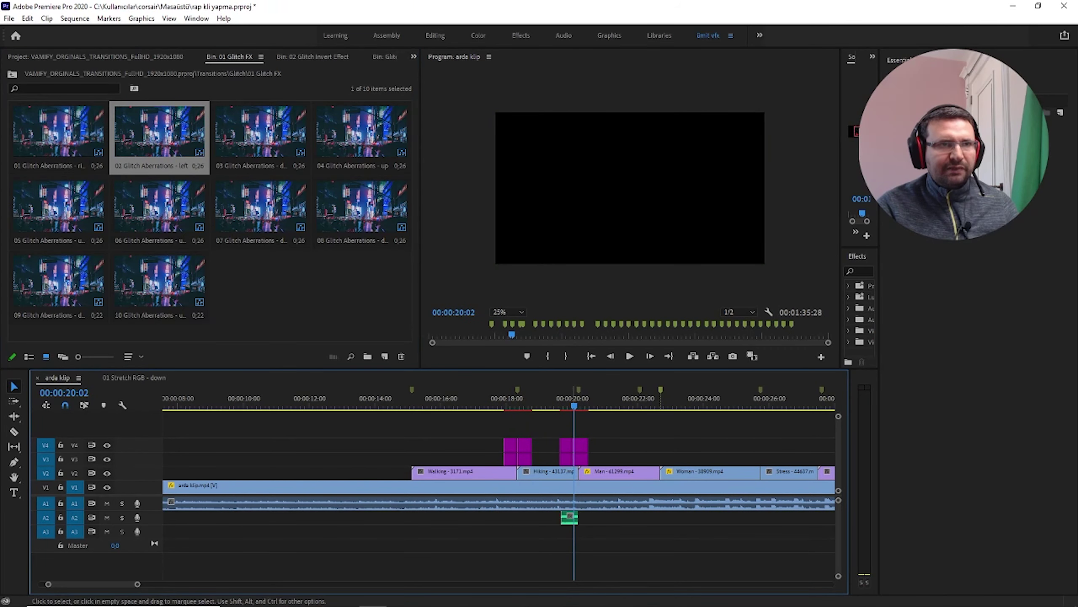
drag(569, 516, 569, 516)
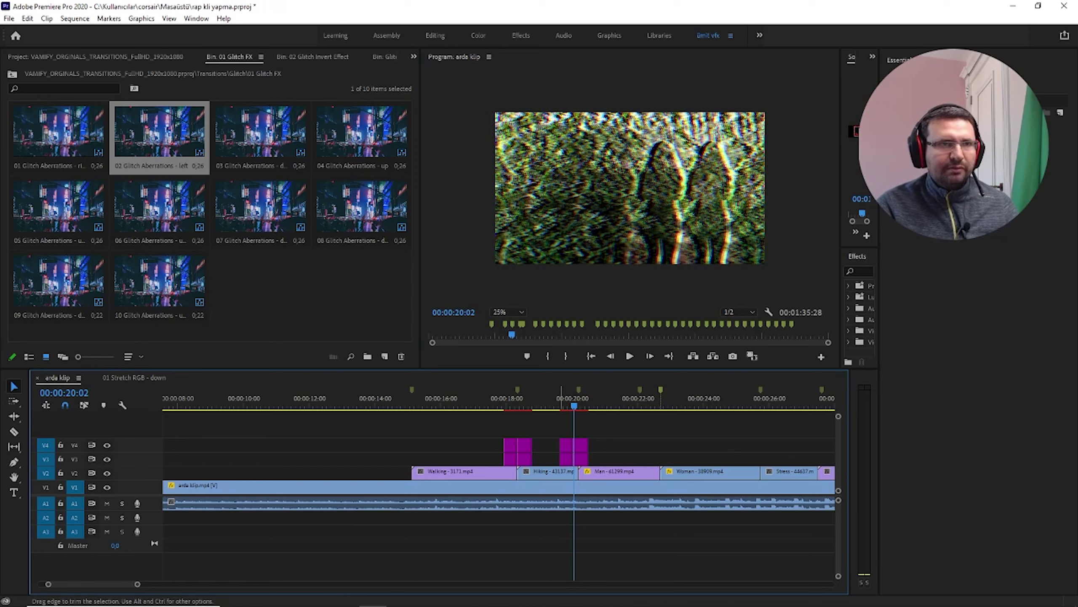
click(573, 451)
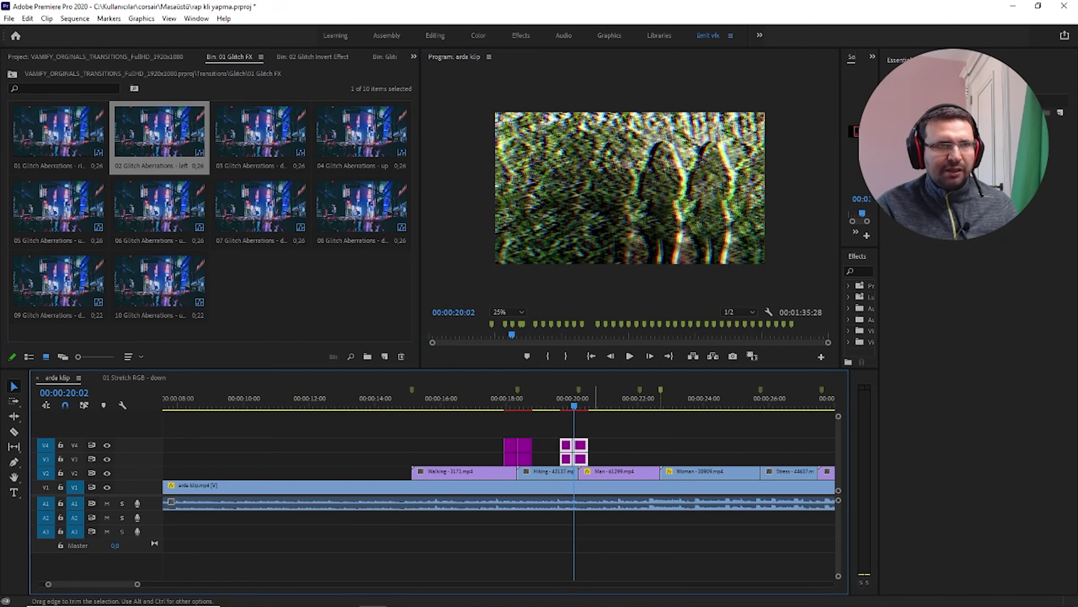
drag(574, 451, 580, 456)
key(space)
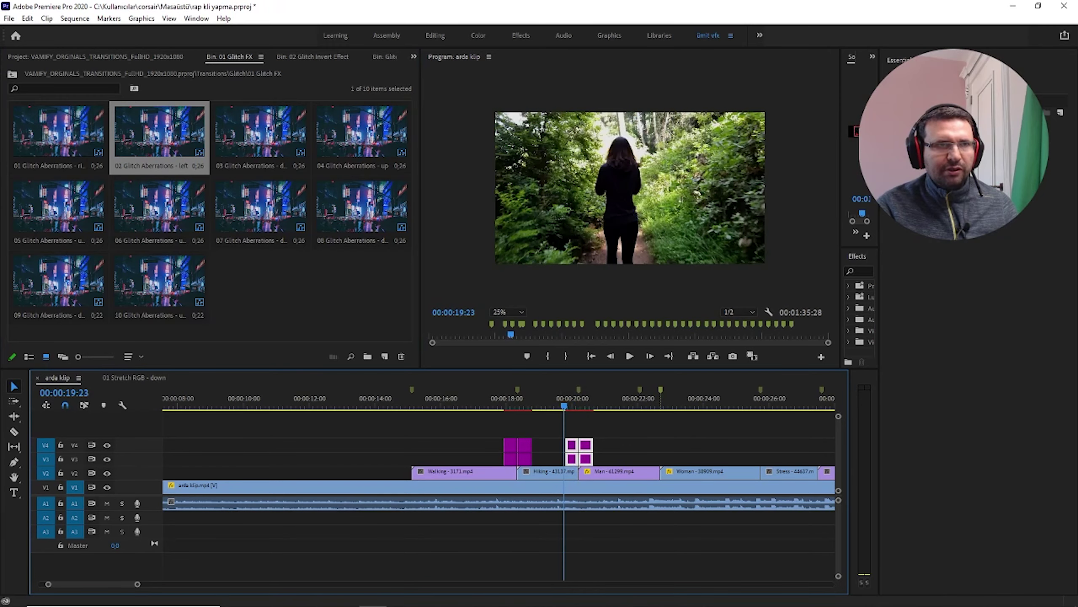
key(=)
key(=)
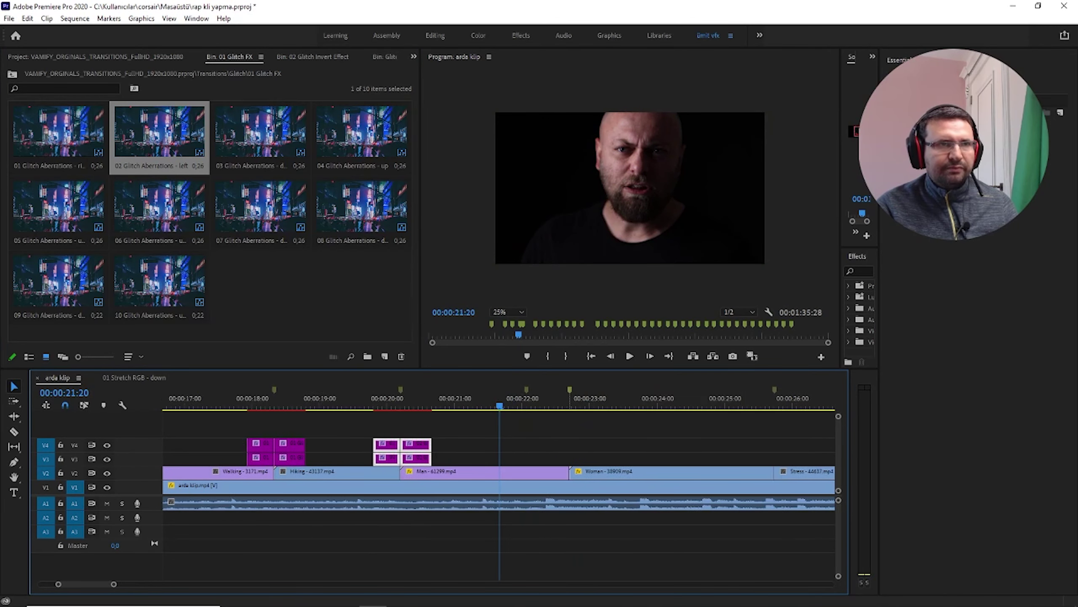
key(=)
key(space)
click(12, 74)
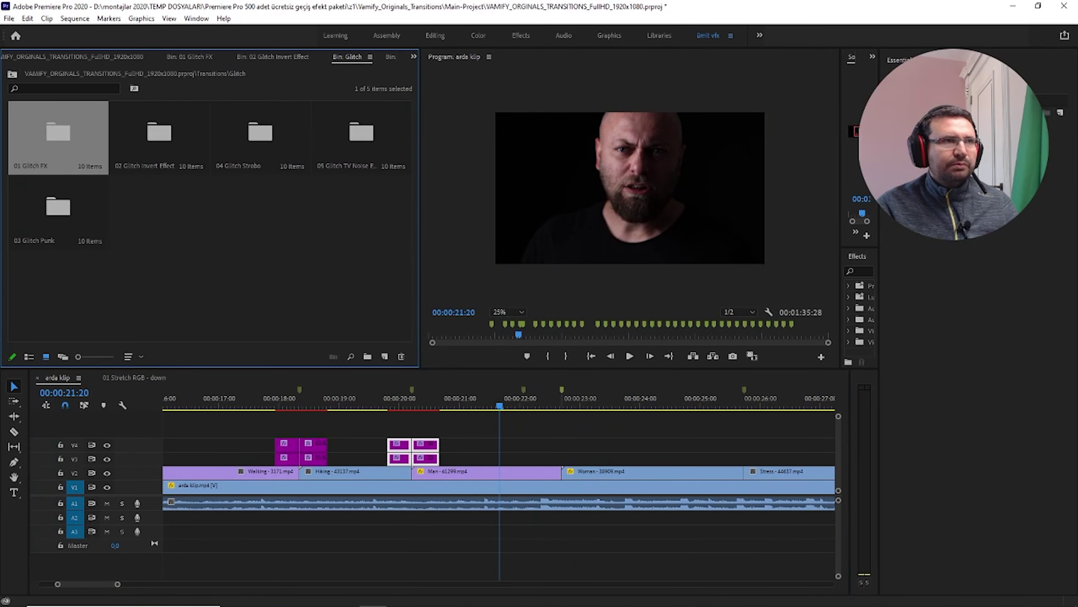
Place 01 Glitch Invert from the 02 Glitch Invert Effect bin over the cut near 00:00:22 and preview it
double_click(160, 132)
click(58, 132)
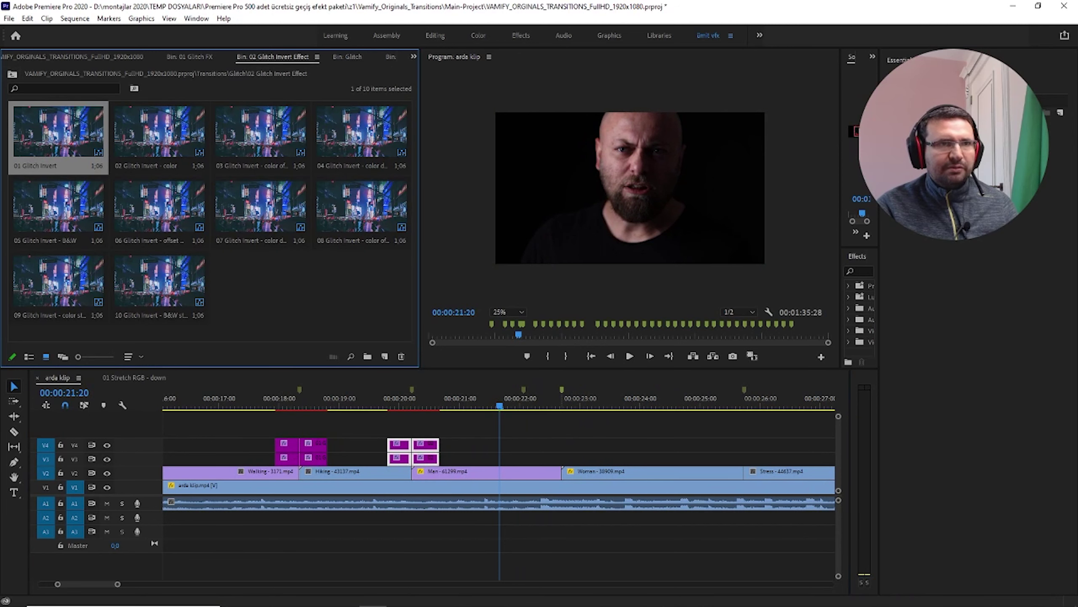
drag(58, 132, 562, 458)
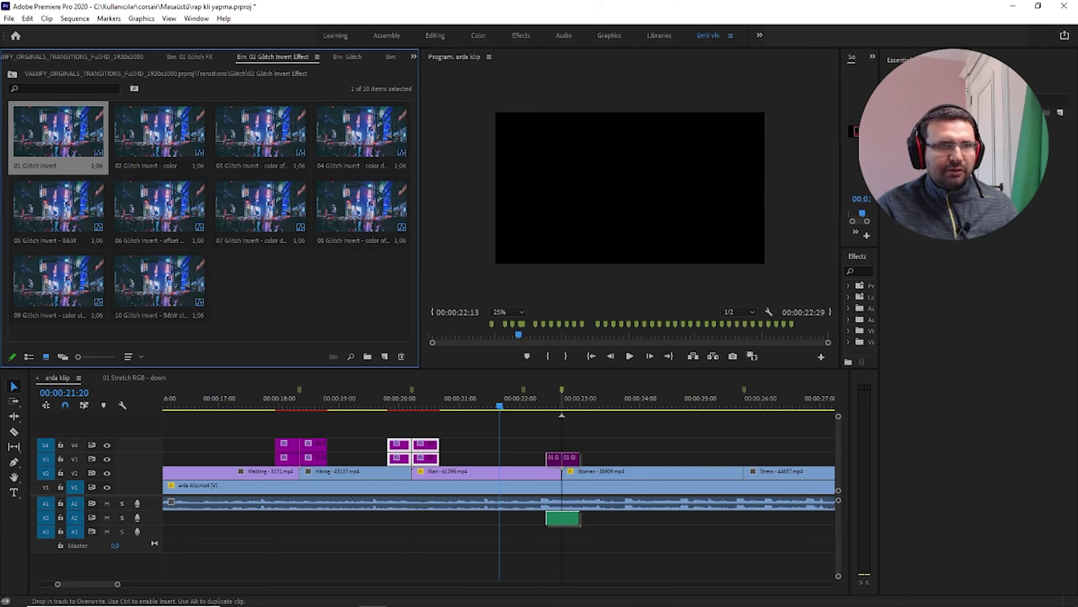
key(space)
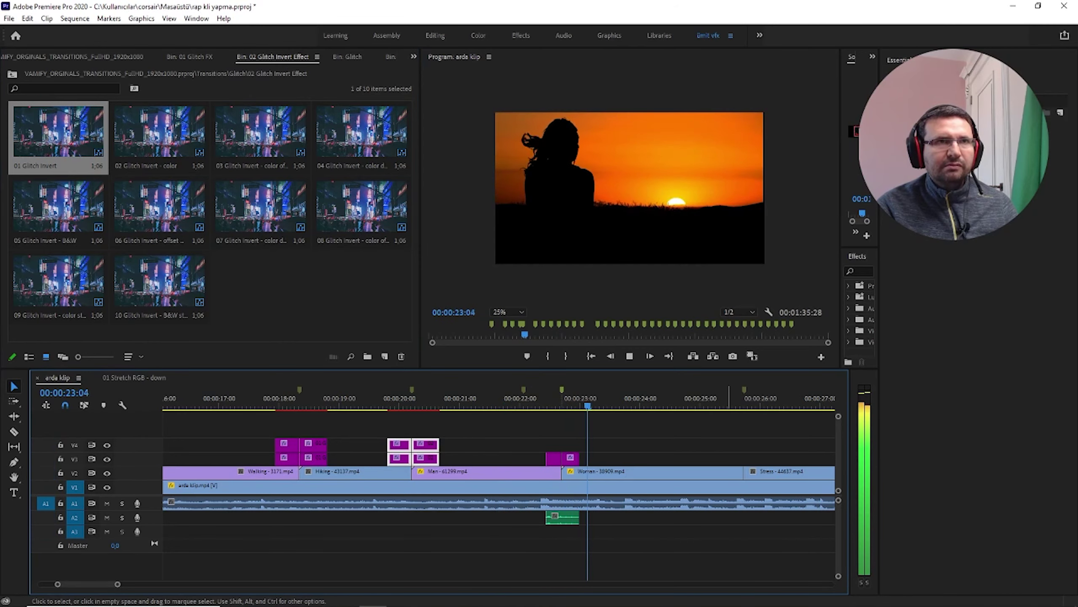
key(space)
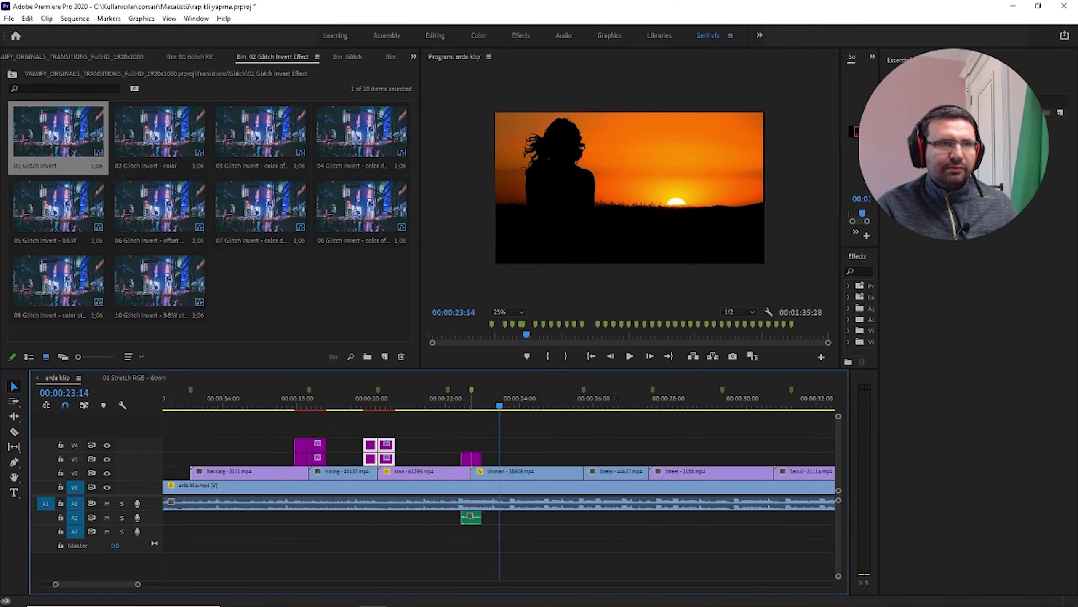
Add 06 Glitch Invert over the cut near 00:00:26 and 07 Glitch Invert over the next cut
scroll(498, 467, down, 5)
scroll(499, 467, down, 3)
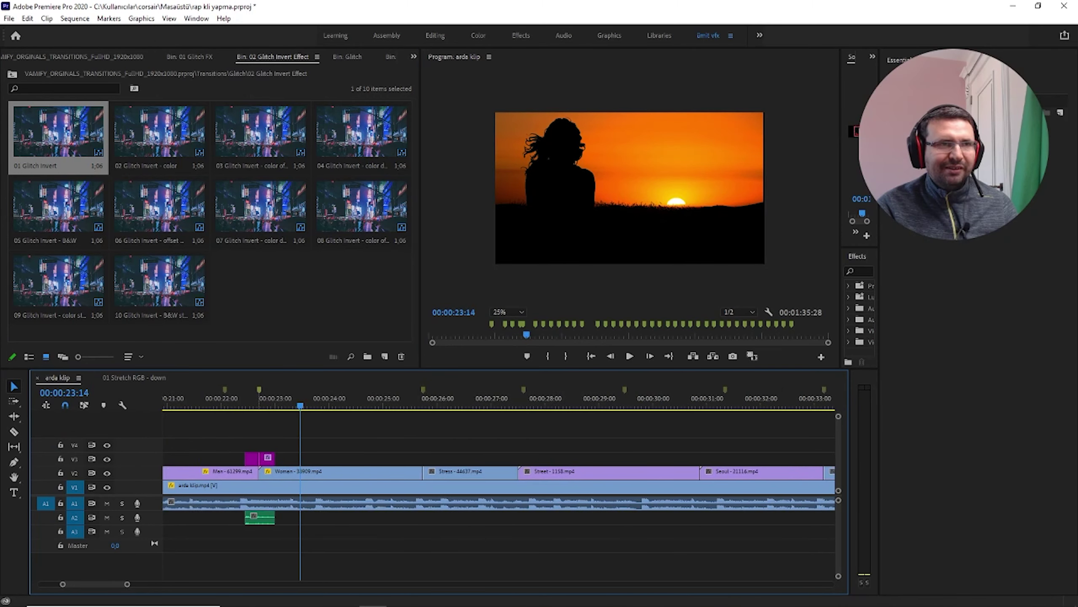
scroll(499, 468, down, 2)
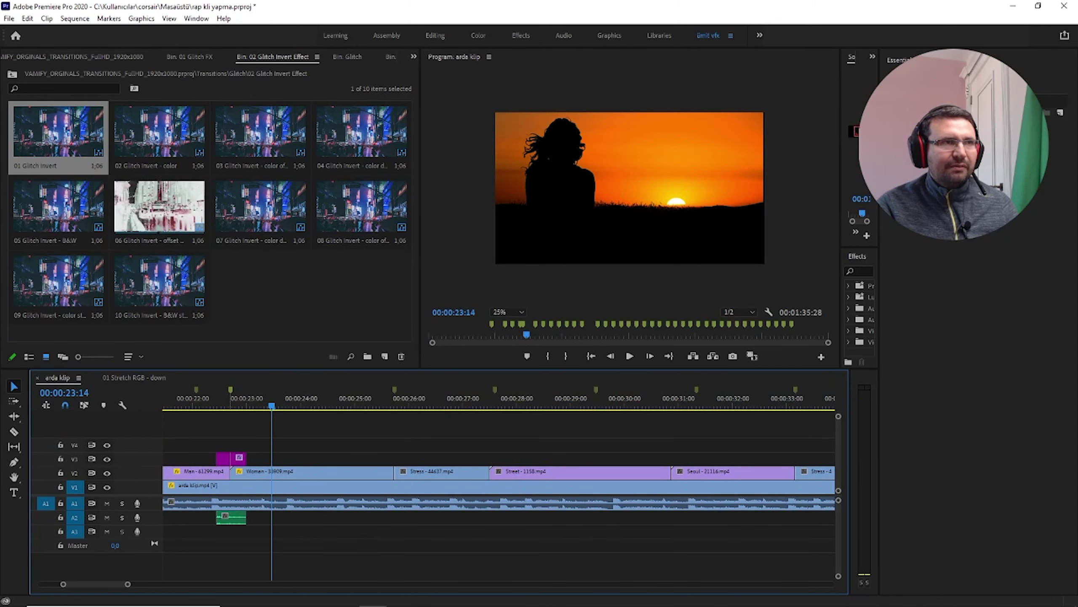
drag(160, 206, 395, 451)
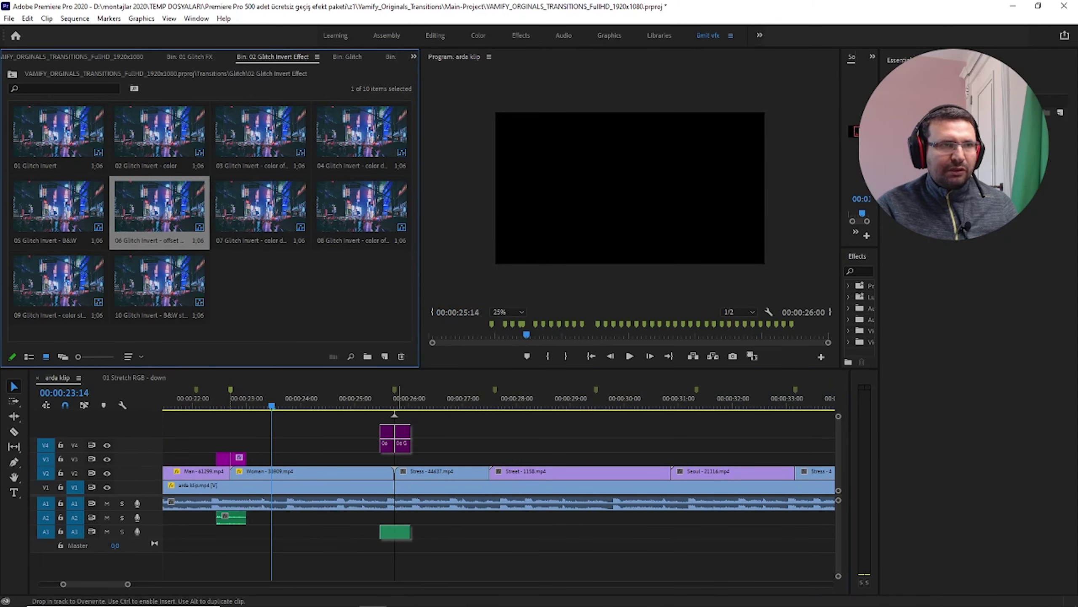
key(space)
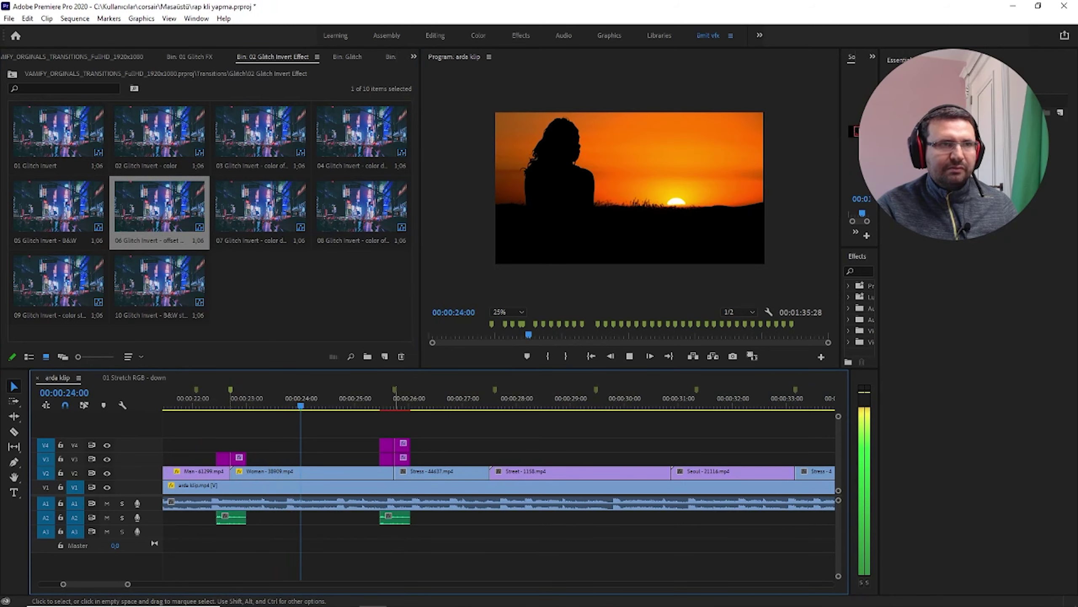
click(468, 406)
click(261, 206)
drag(261, 206, 490, 451)
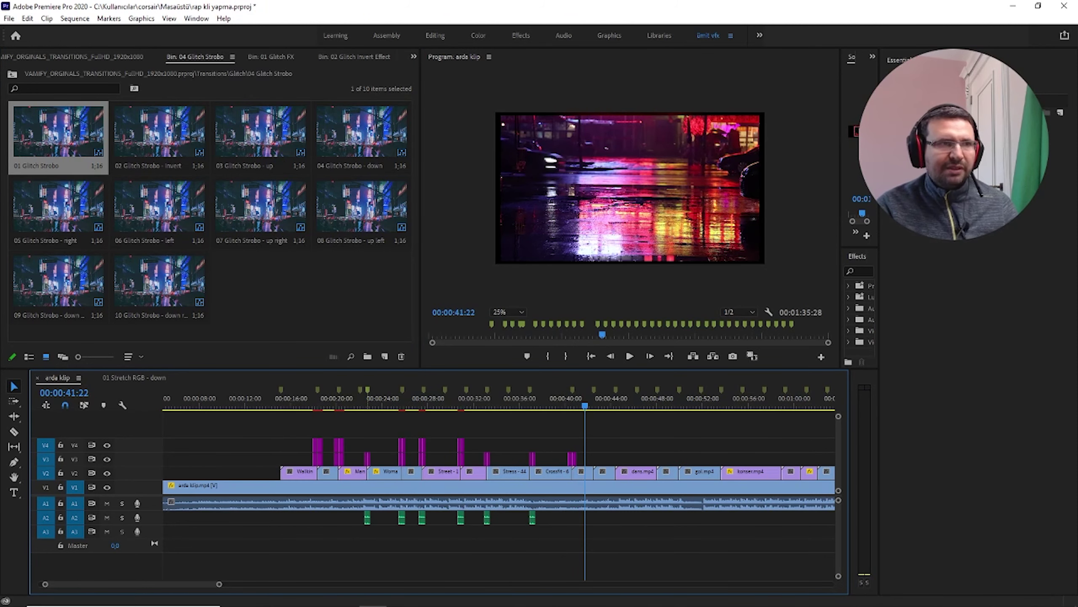
Add 10 Glitch Strobo over the cut near 00:00:42, delete its sound clip, then play from the next edit
key(equal)
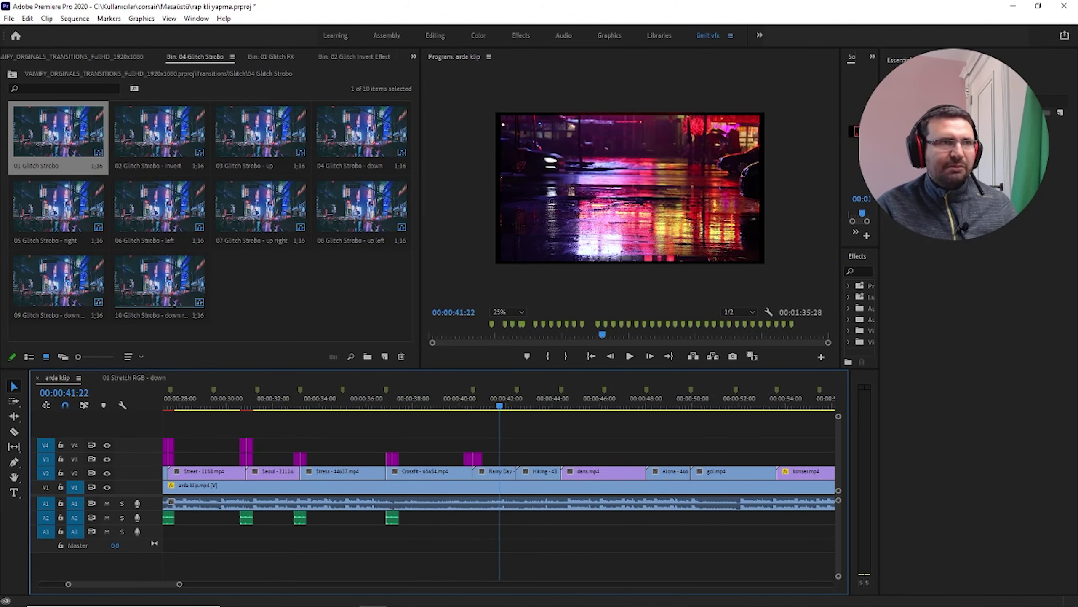
drag(159, 281, 516, 452)
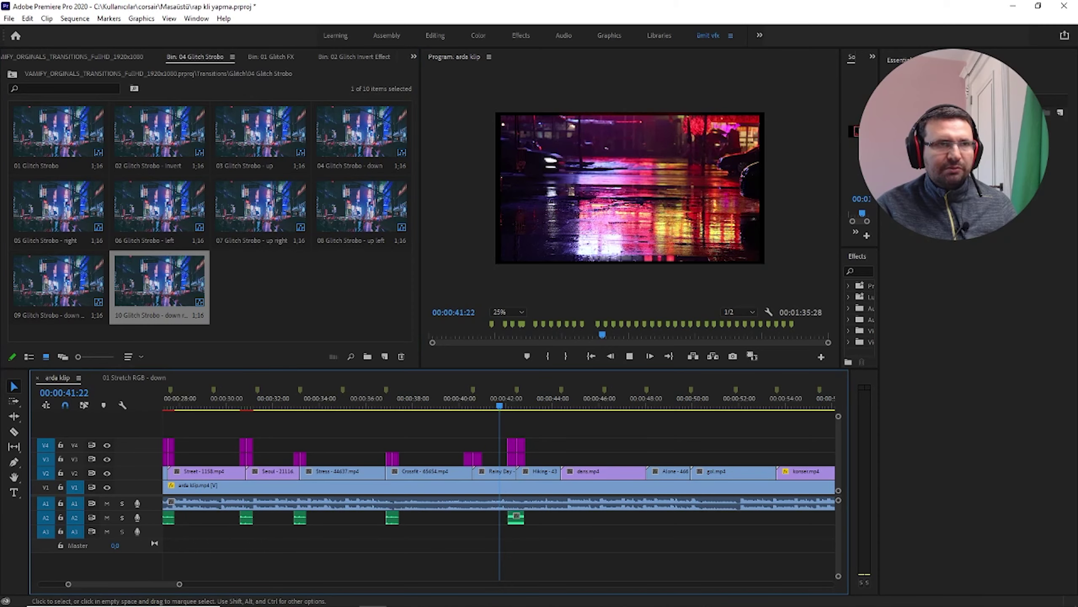
key(space)
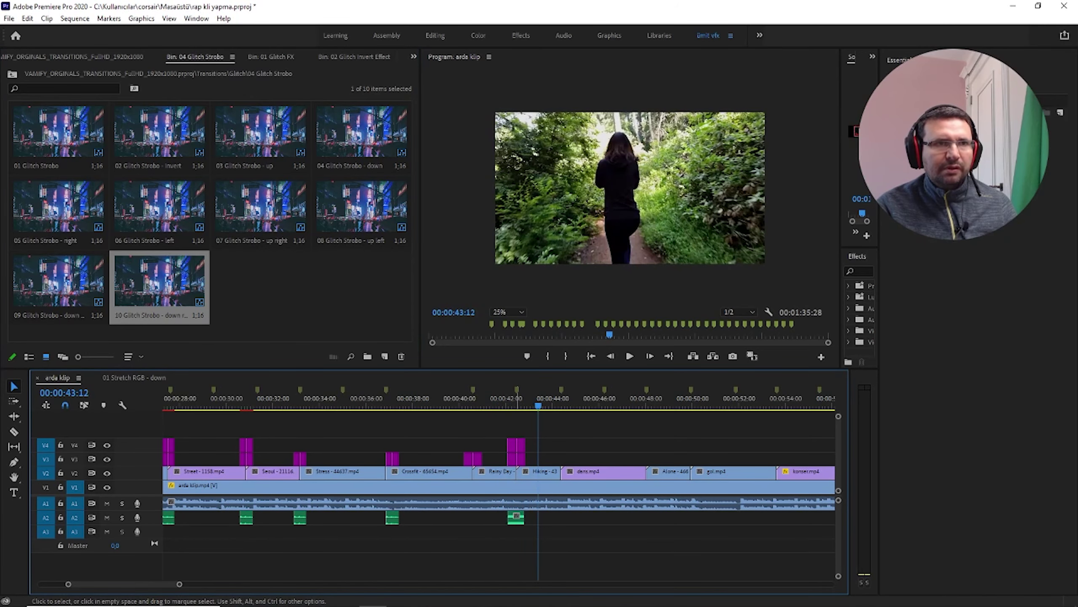
key(Delete)
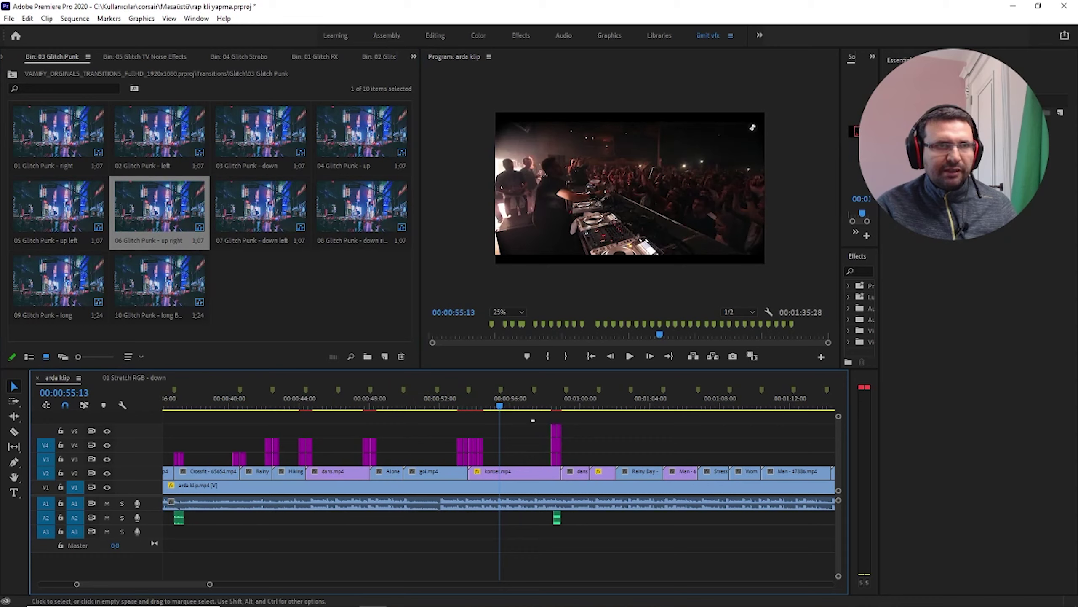
key(shift+Right)
key(shift+Right)
key(shift+Right)
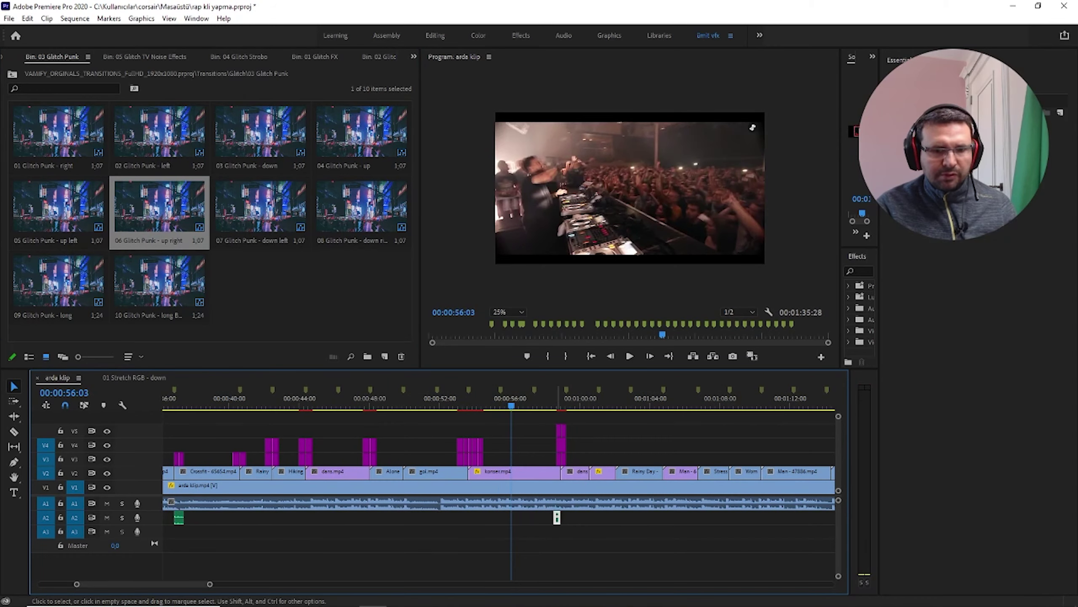
key(space)
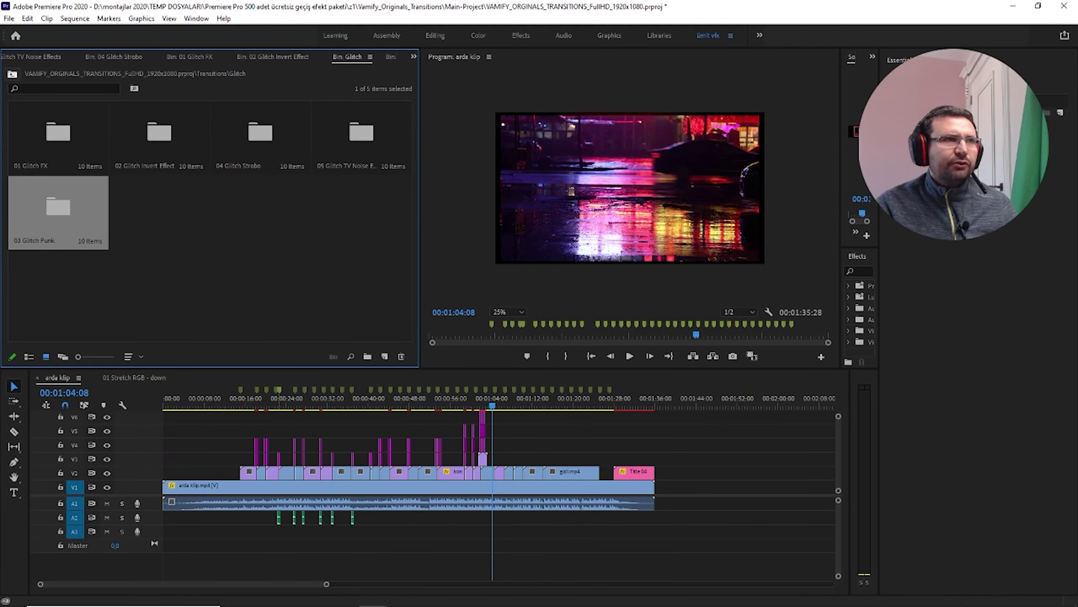
Open the 02 Panoramic Optic folder and preview the three light overlays near 01:06:20
click(12, 73)
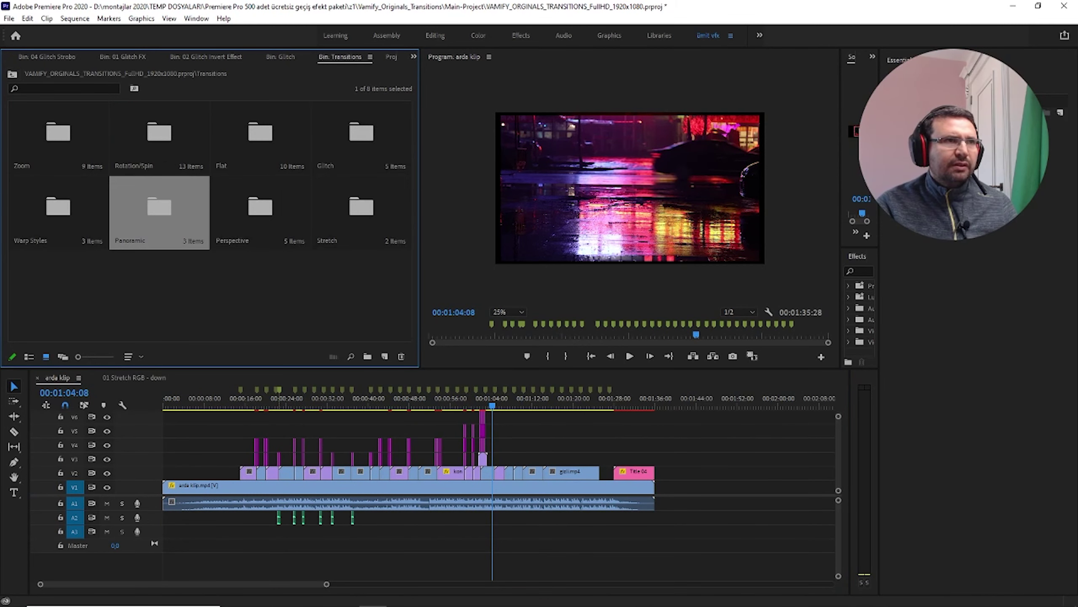
double_click(159, 208)
double_click(159, 132)
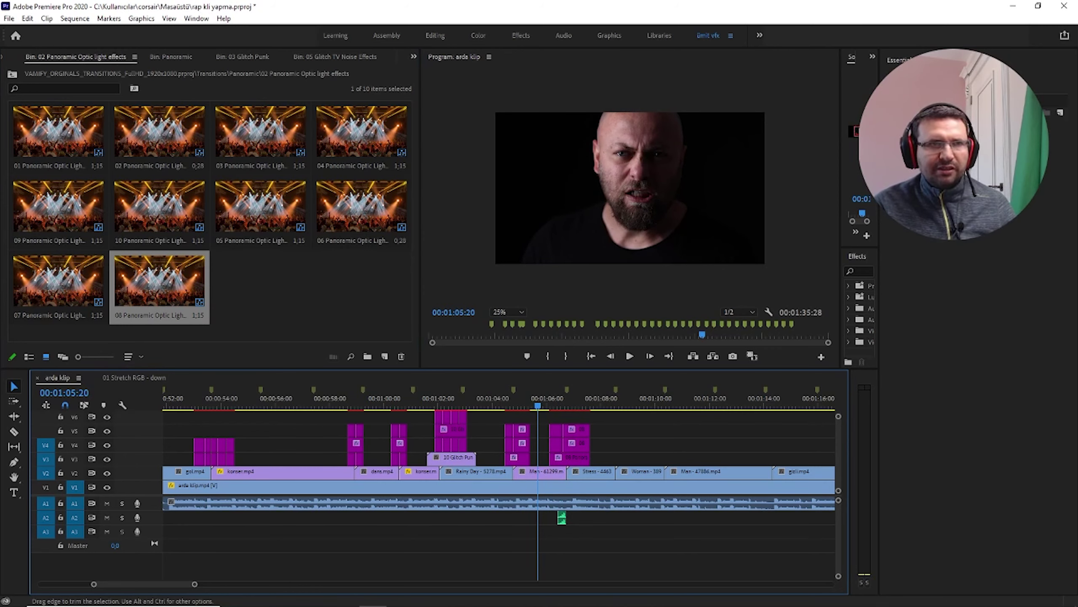
mouse_move(619, 463)
mouse_down()
mouse_move(548, 424)
mouse_move(586, 438)
mouse_up()
key(space)
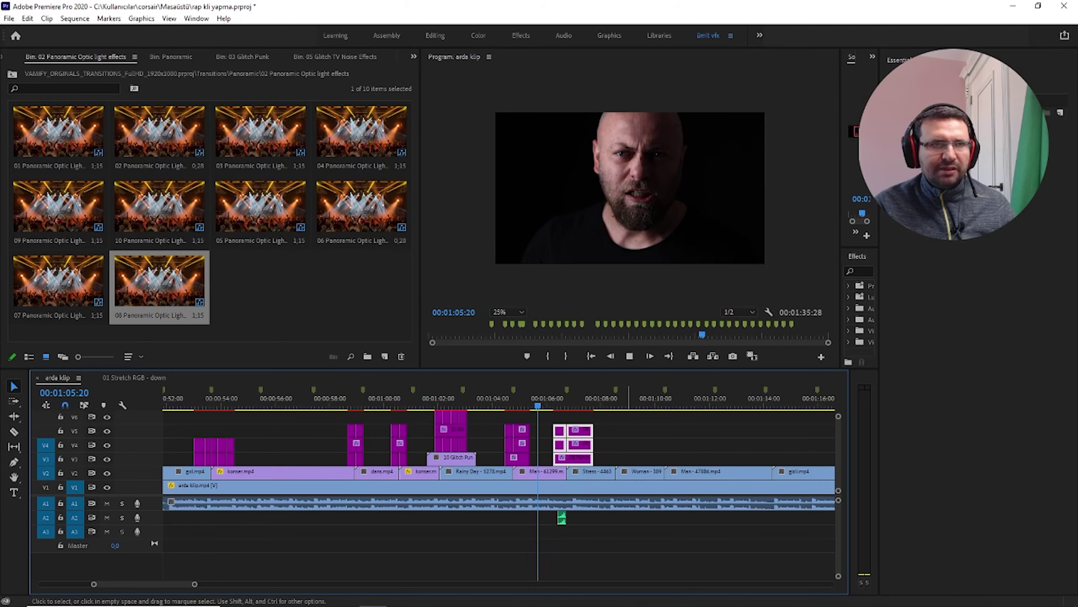
Browse the 01 Panoramic Optic folder, then return up to the transitions folder
click(171, 57)
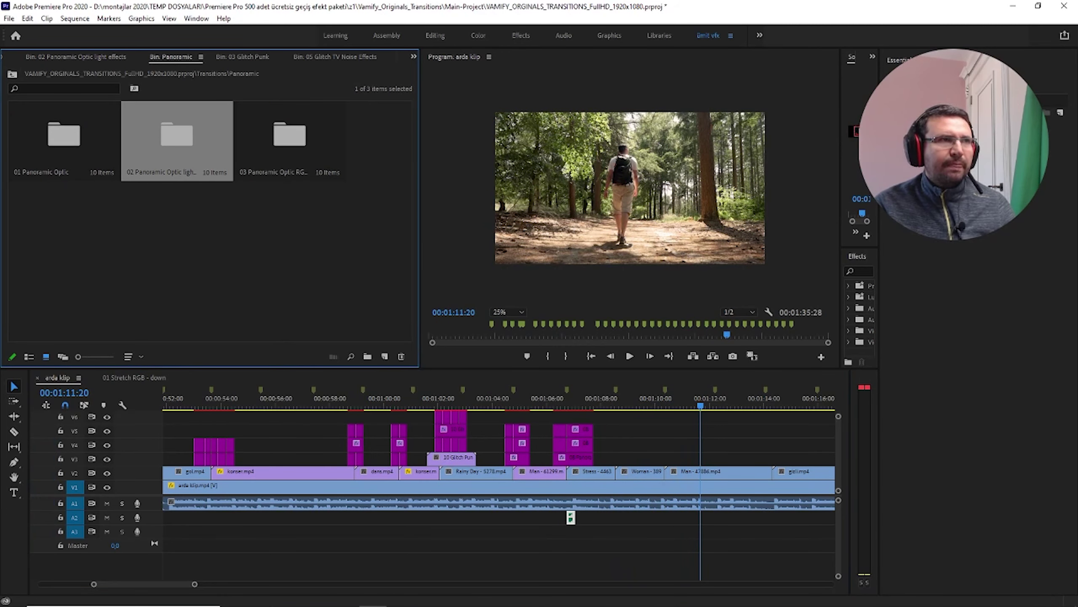
double_click(64, 135)
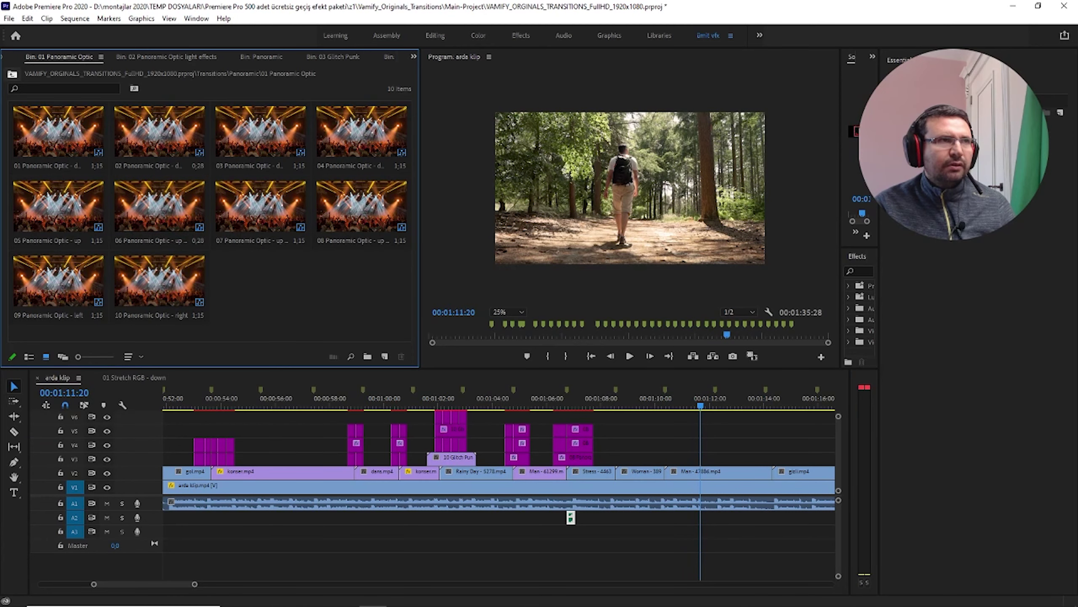
click(12, 73)
click(12, 73)
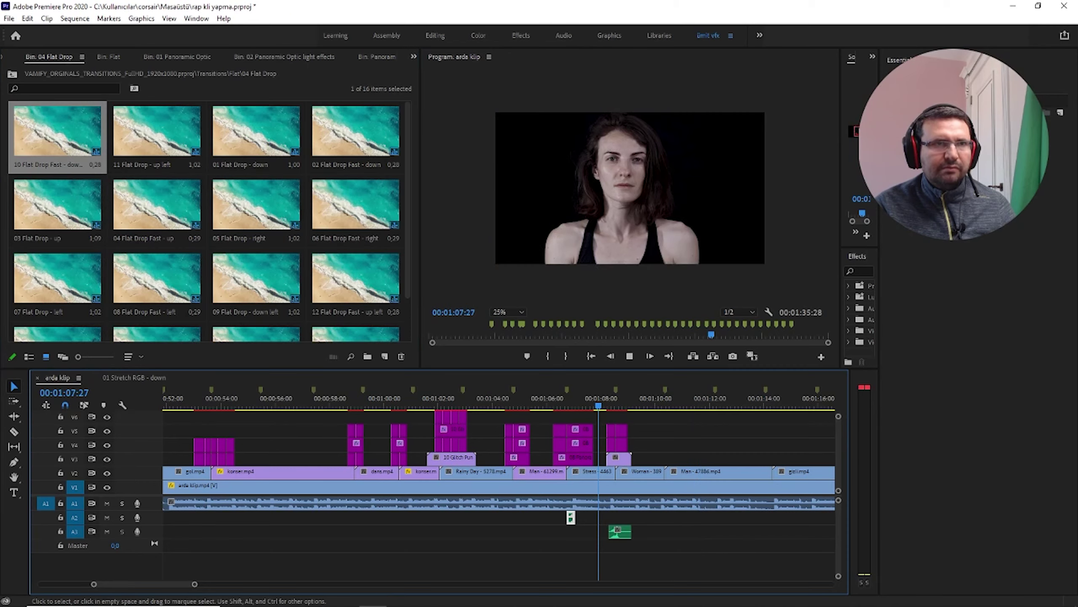
Delete the V3 layer of the overlay near 01:08, zoom out to the whole sequence, and play it
key(space)
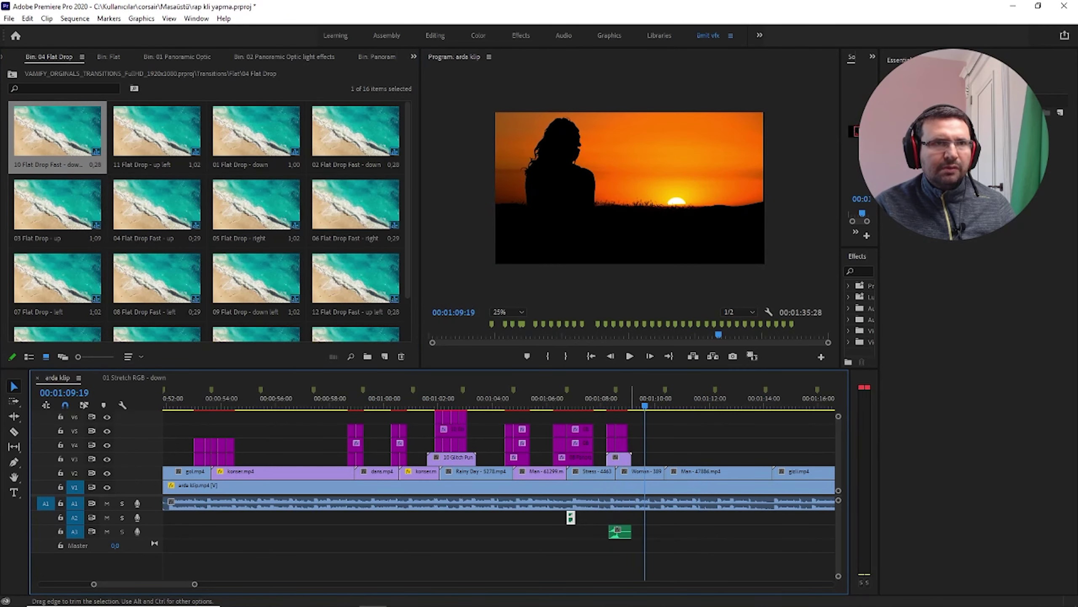
key(Delete)
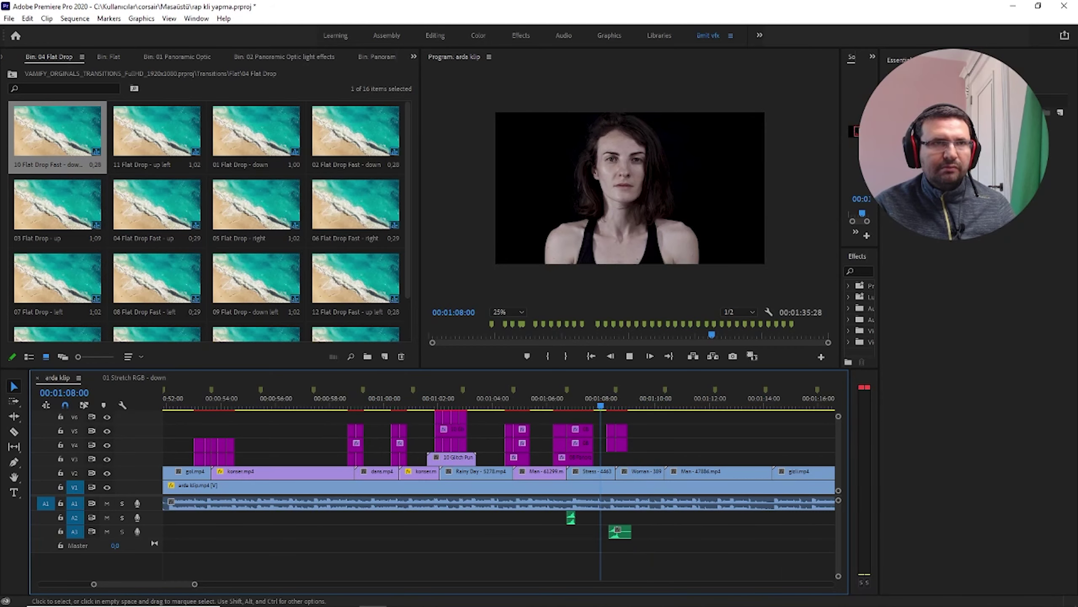
key(backslash)
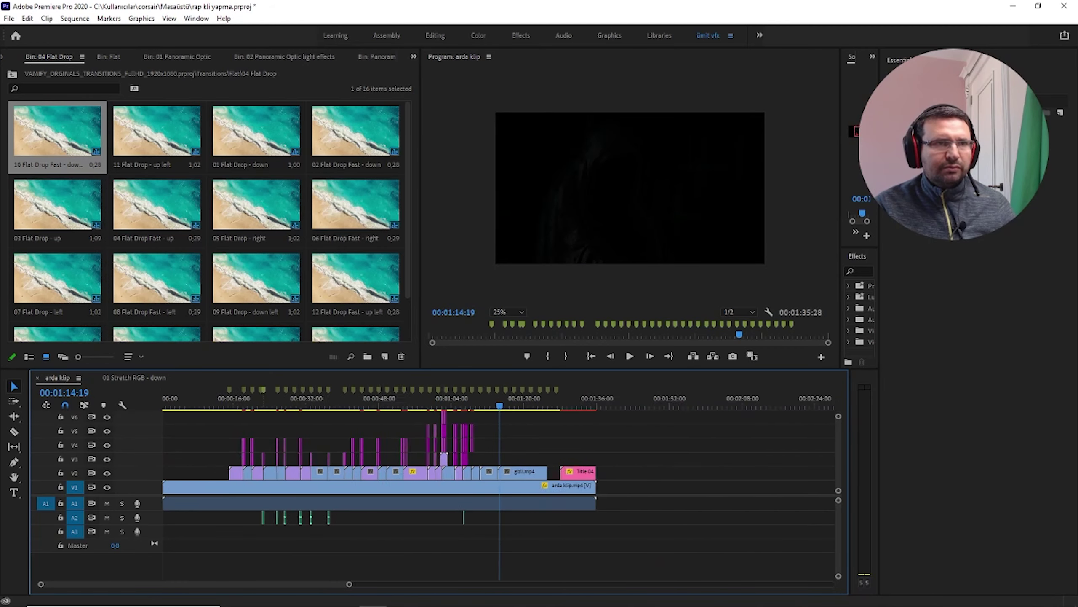
key(shift+1)
click(108, 56)
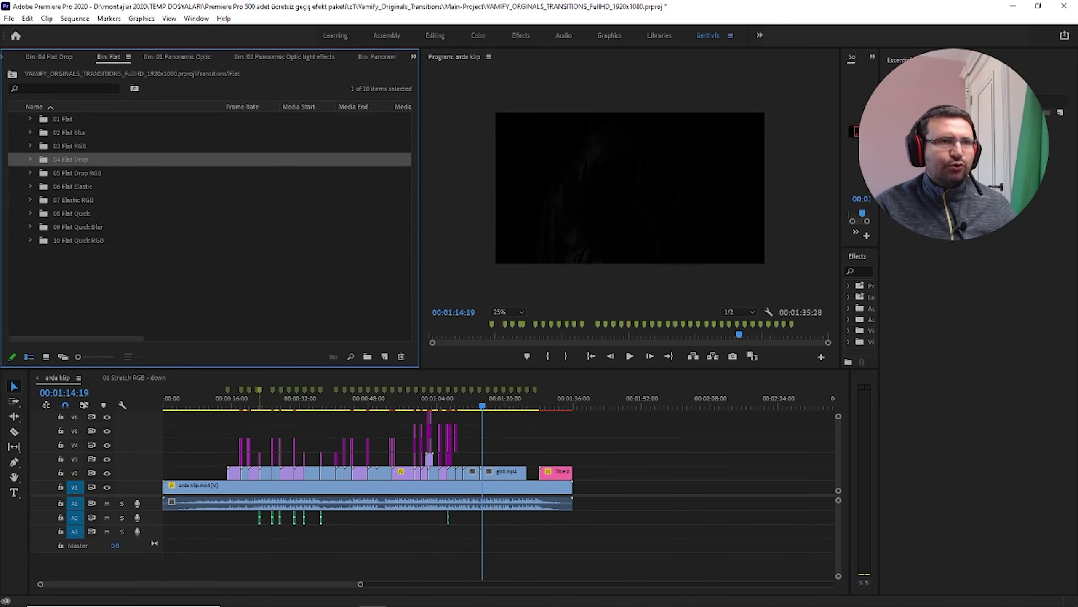
key(shift+3)
key(space)
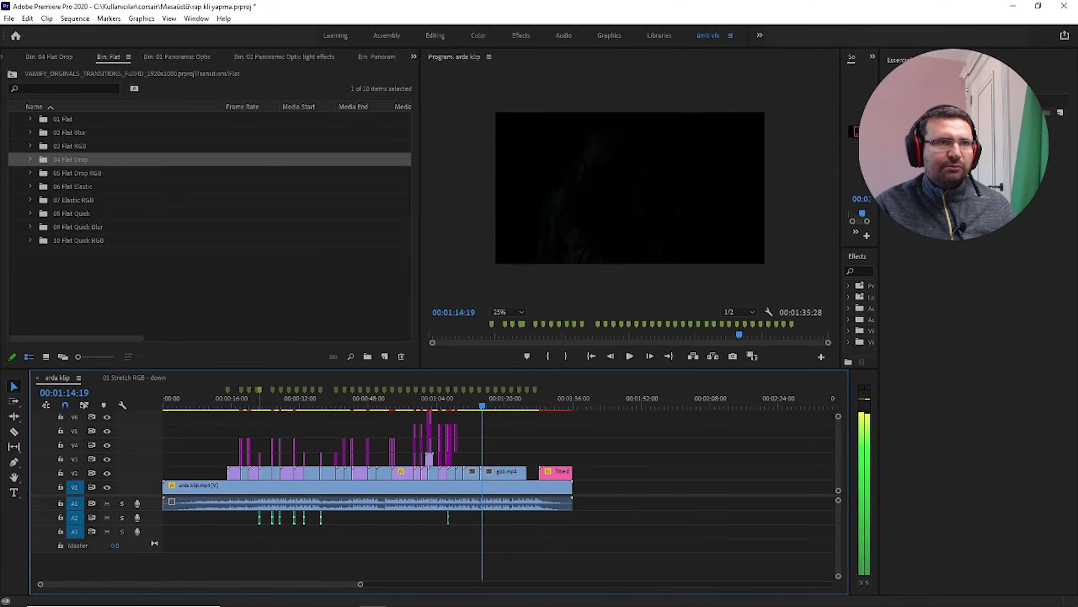
From Glitch > 05 Glitch TV Noise Effects, place 06 Glitch TV Effect on V3–V4 at 01:14
key(shift+1)
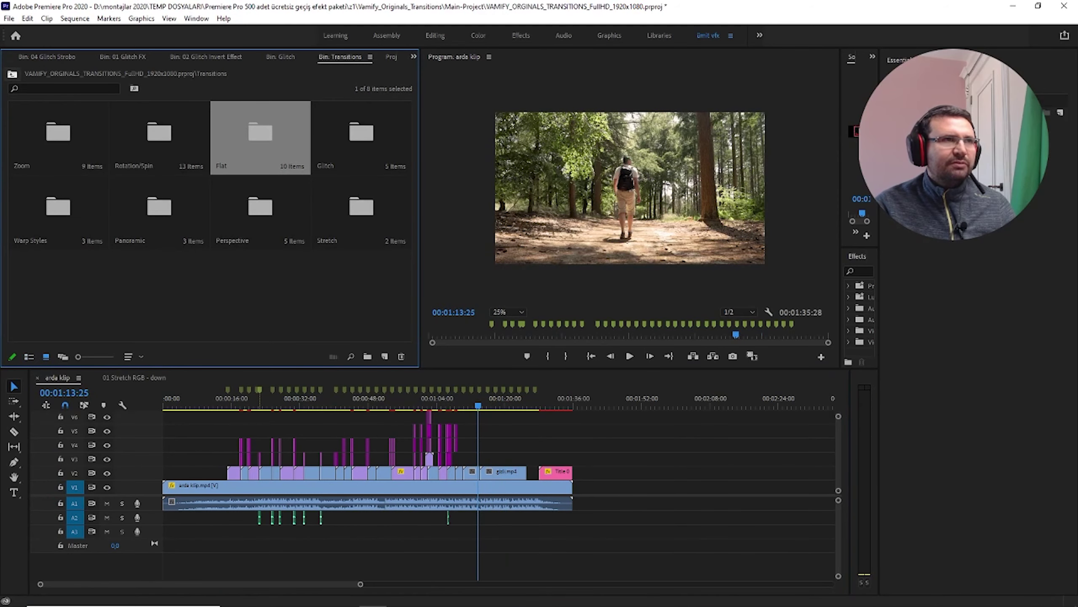
double_click(362, 136)
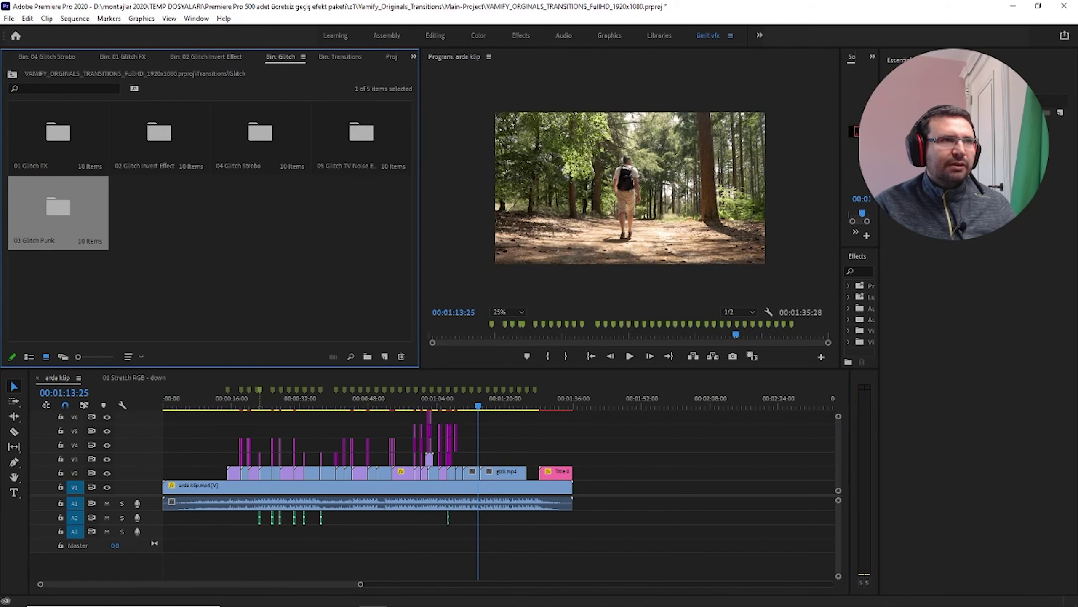
double_click(361, 136)
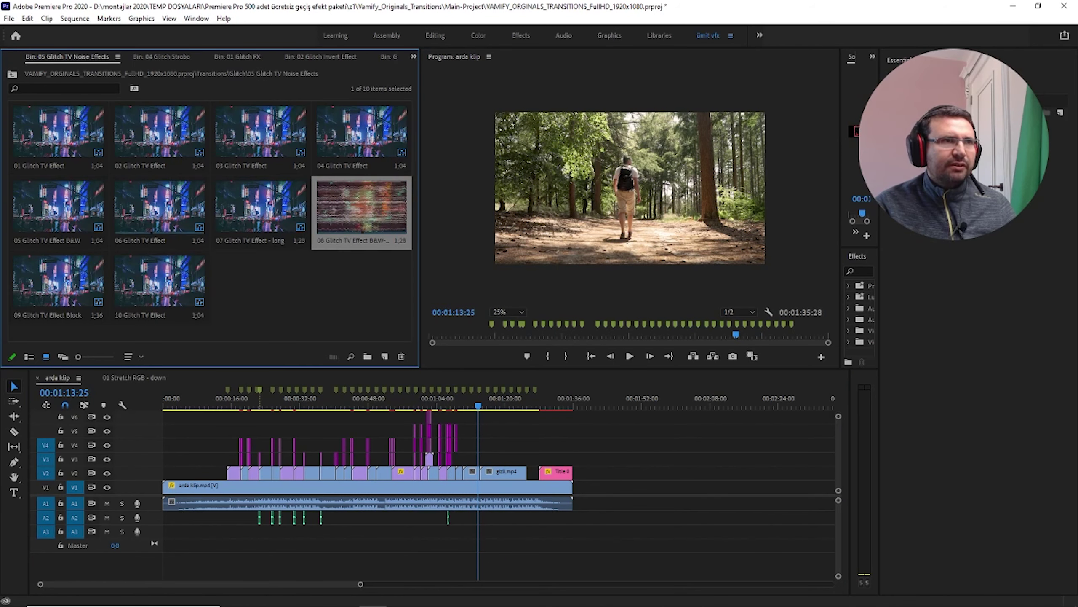
click(160, 206)
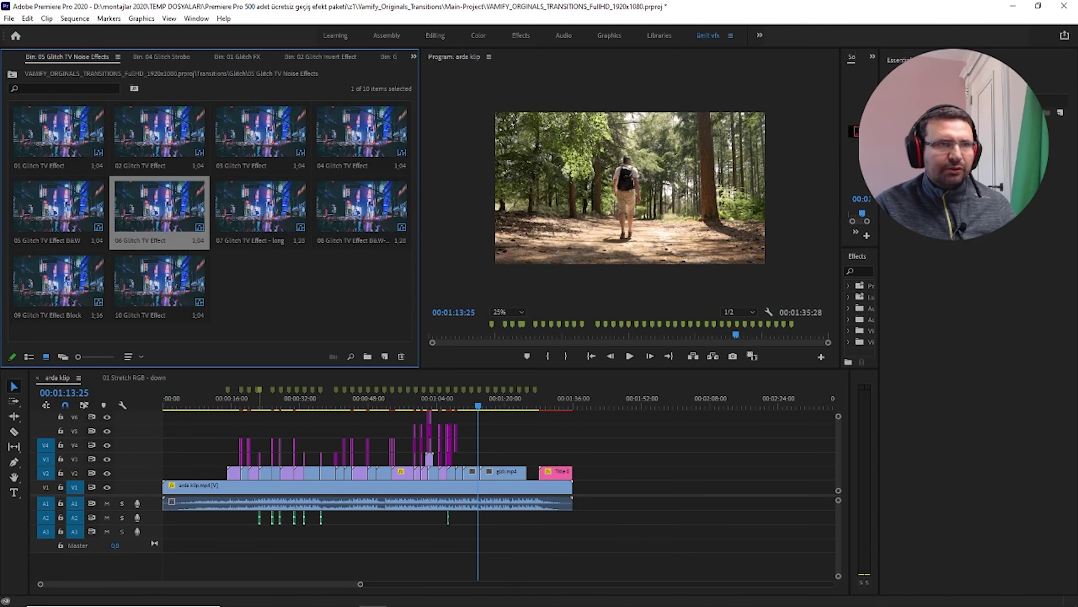
drag(159, 206, 493, 451)
key(=)
key(=)
key(=)
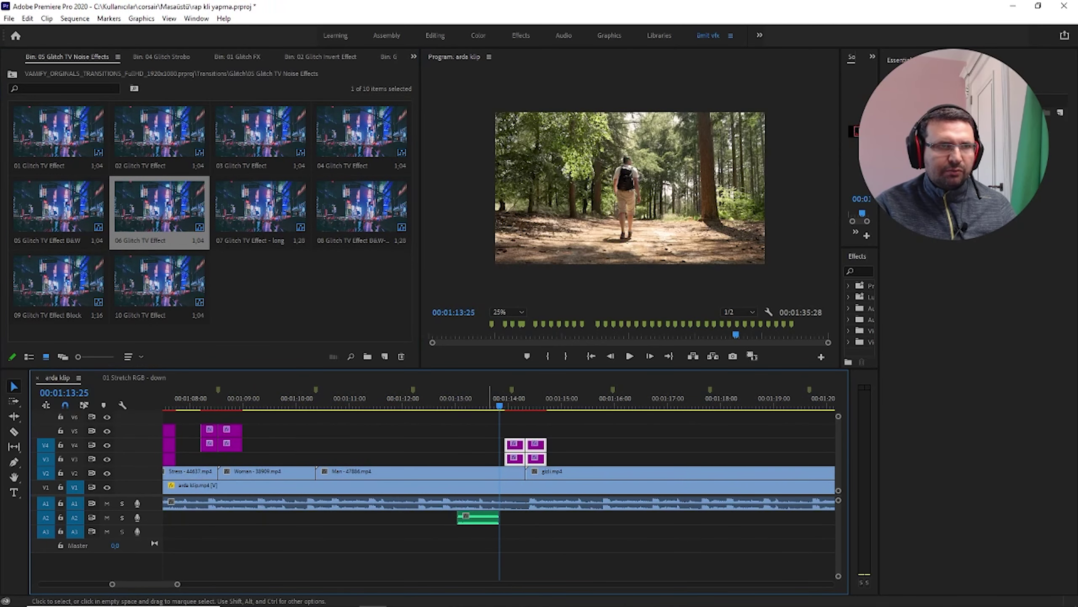
drag(472, 516, 514, 516)
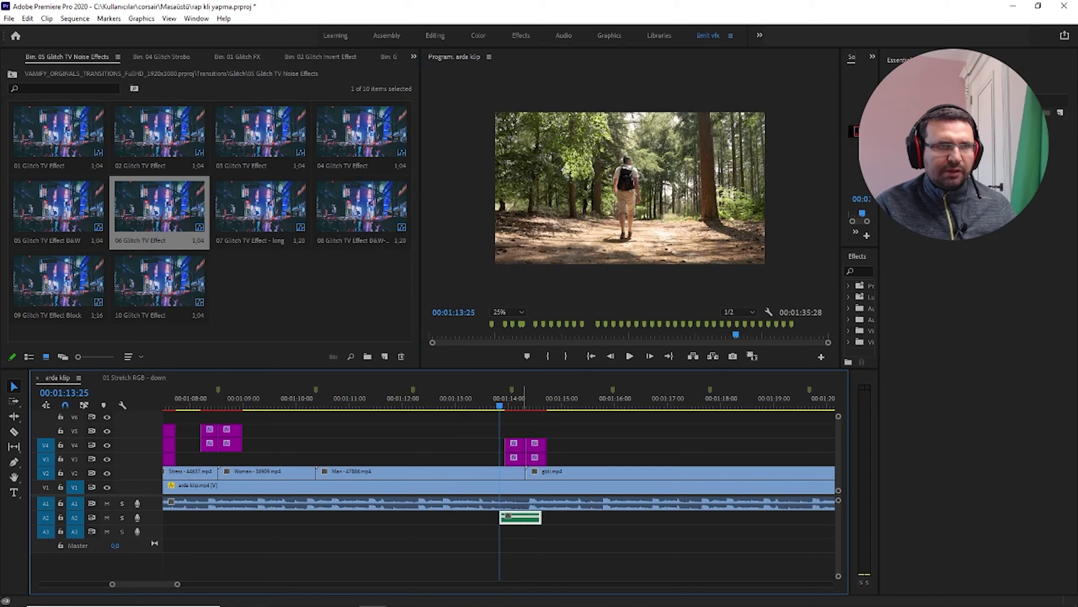
Preview the glitch, shift the overlay four frames later, and align its A2 sound beneath it
key(space)
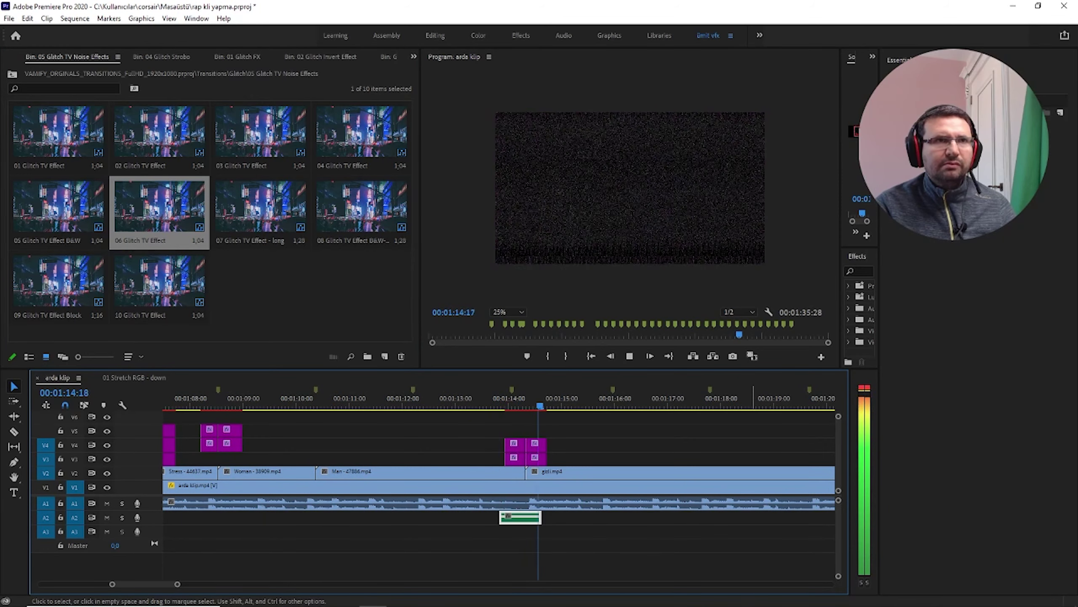
click(512, 404)
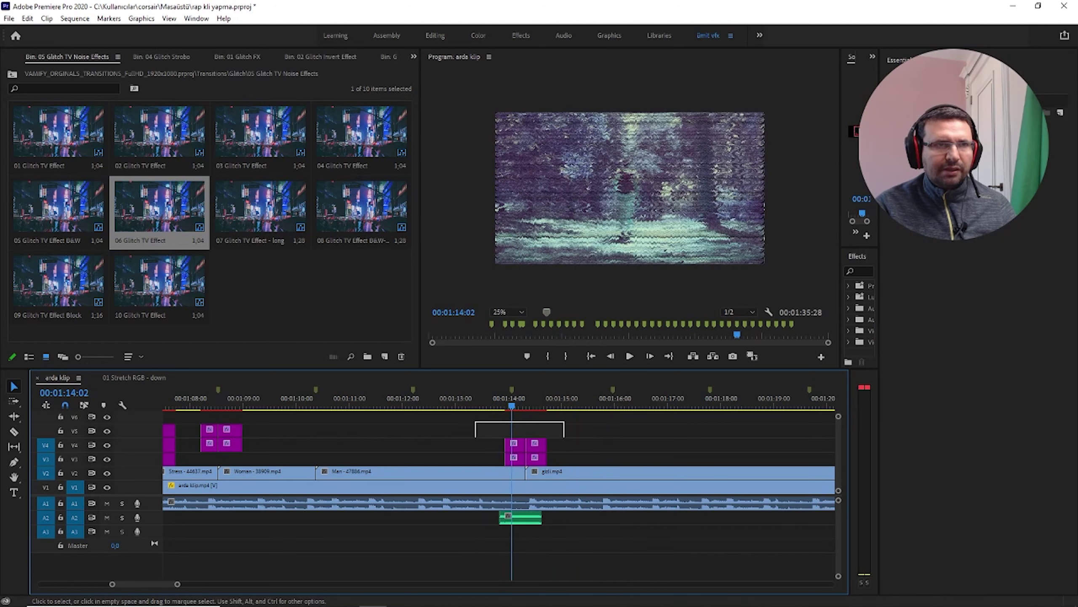
drag(536, 451, 536, 450)
drag(518, 517, 539, 518)
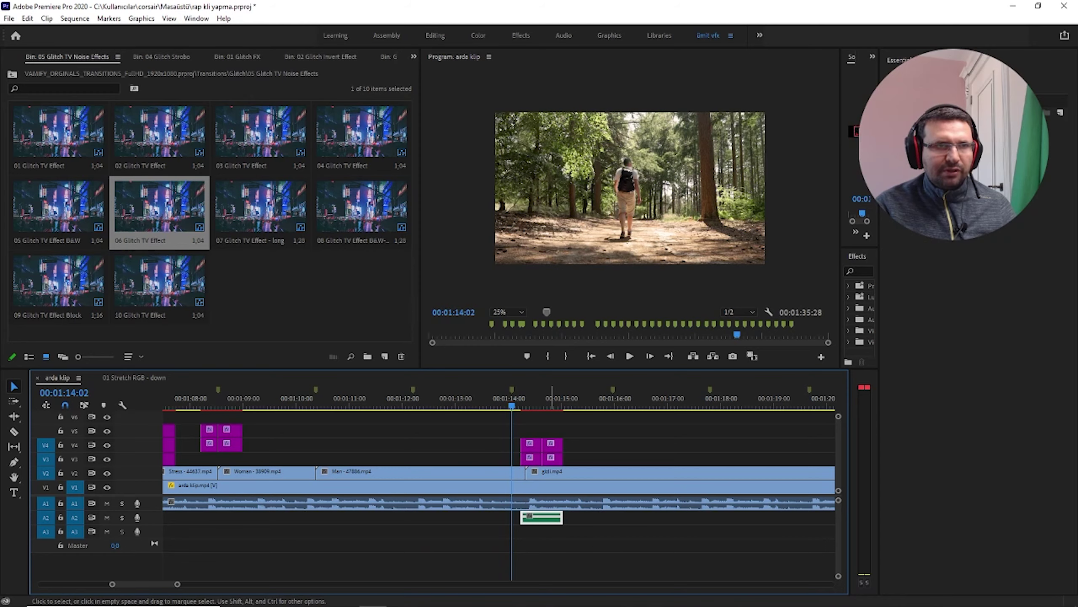
key(Left)
key(Left)
key(Left)
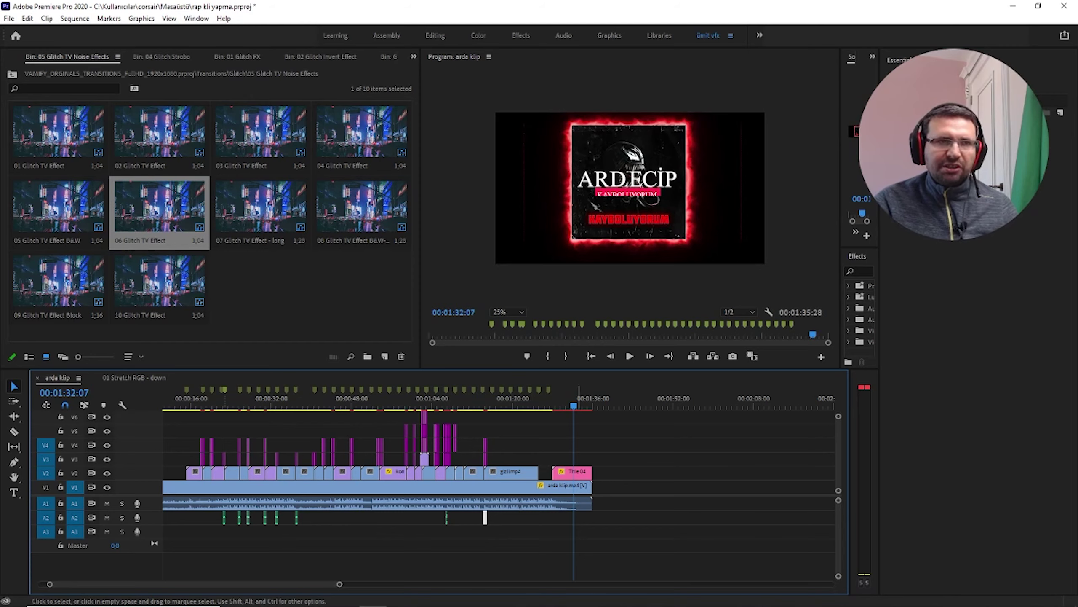
Return to the sequence start, fit the timeline, and preview up to the sunset shot
key(Home)
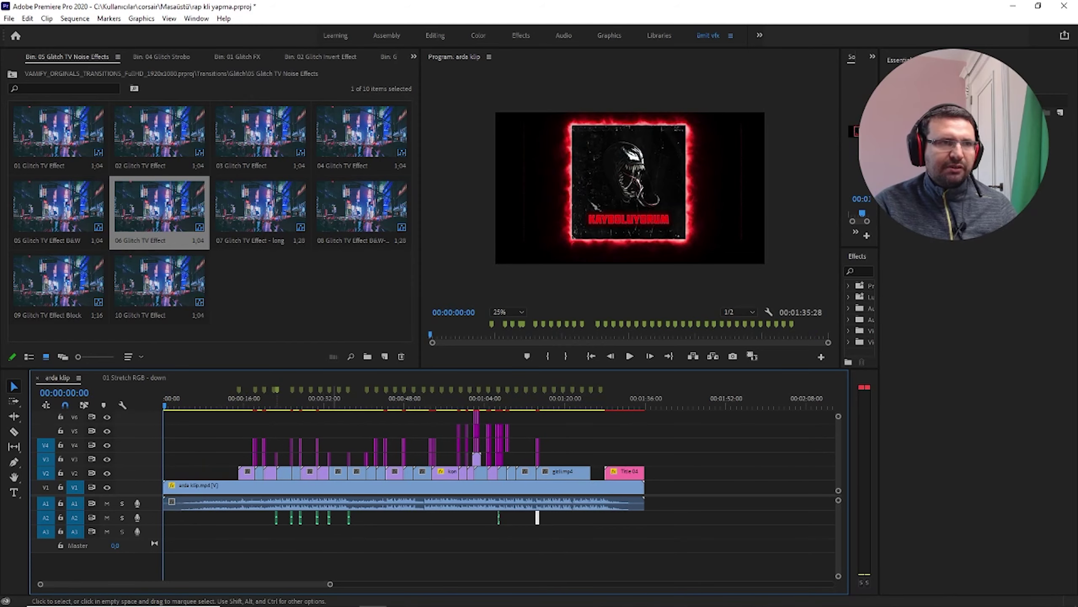
drag(330, 584, 331, 584)
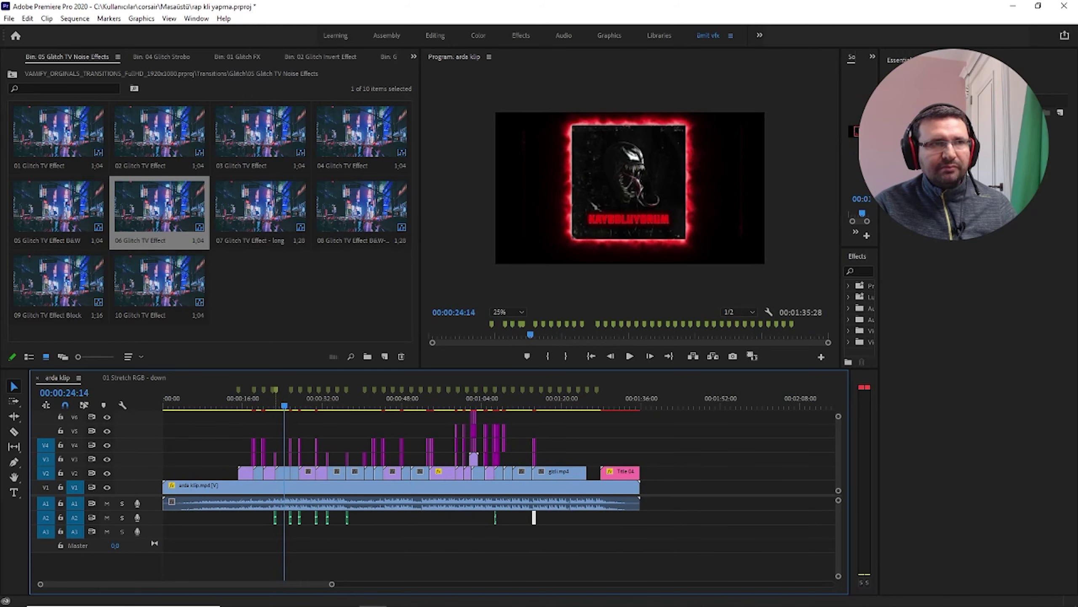
key(space)
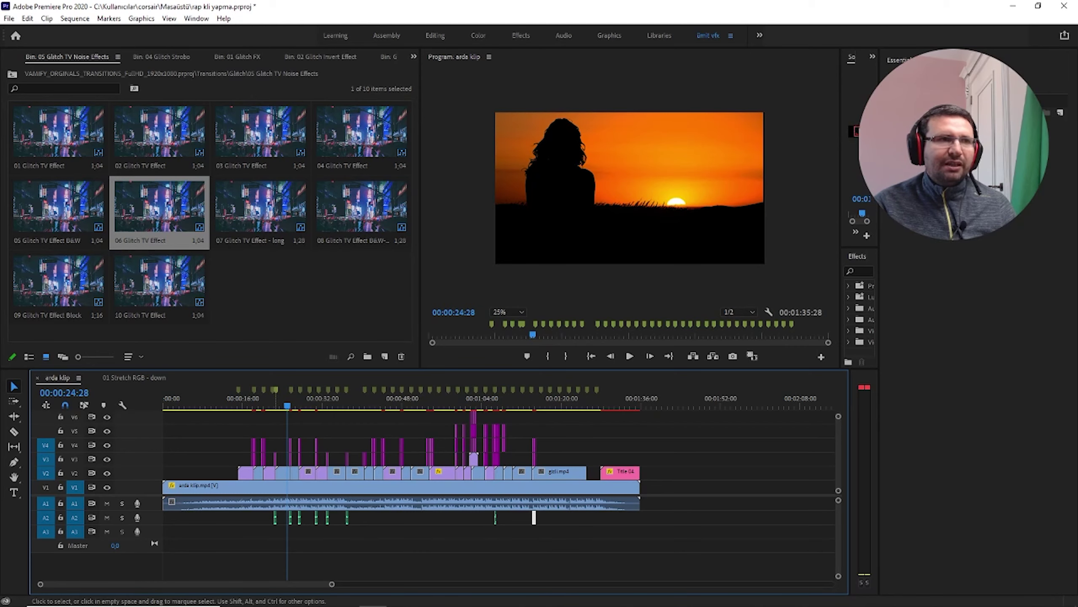
key(minus)
Restart playback from the beginning with the Program Monitor maximized to full screen
key(Home)
key(space)
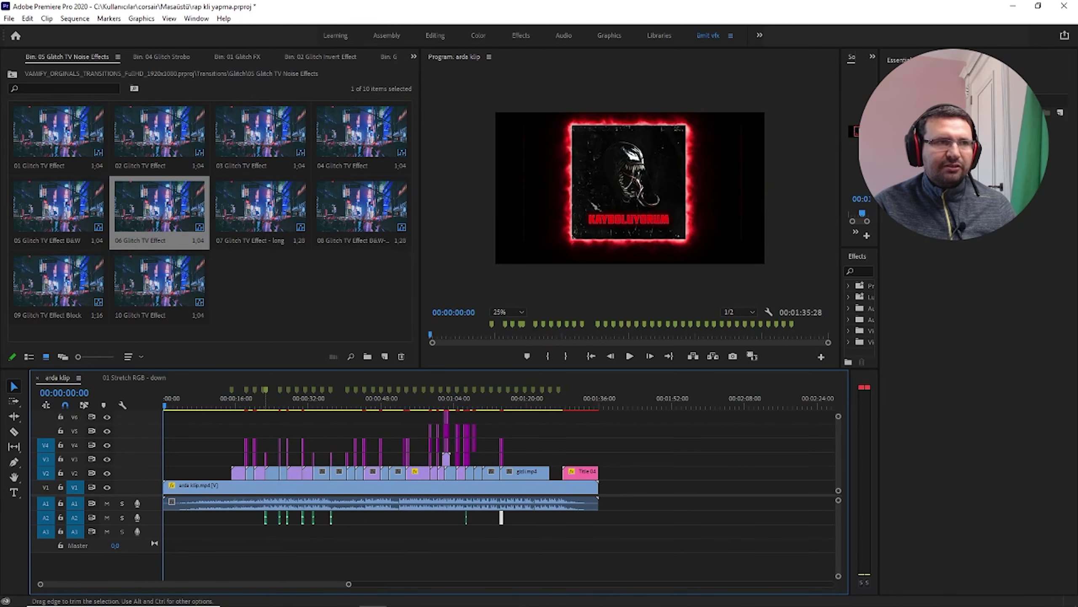
key(grave)
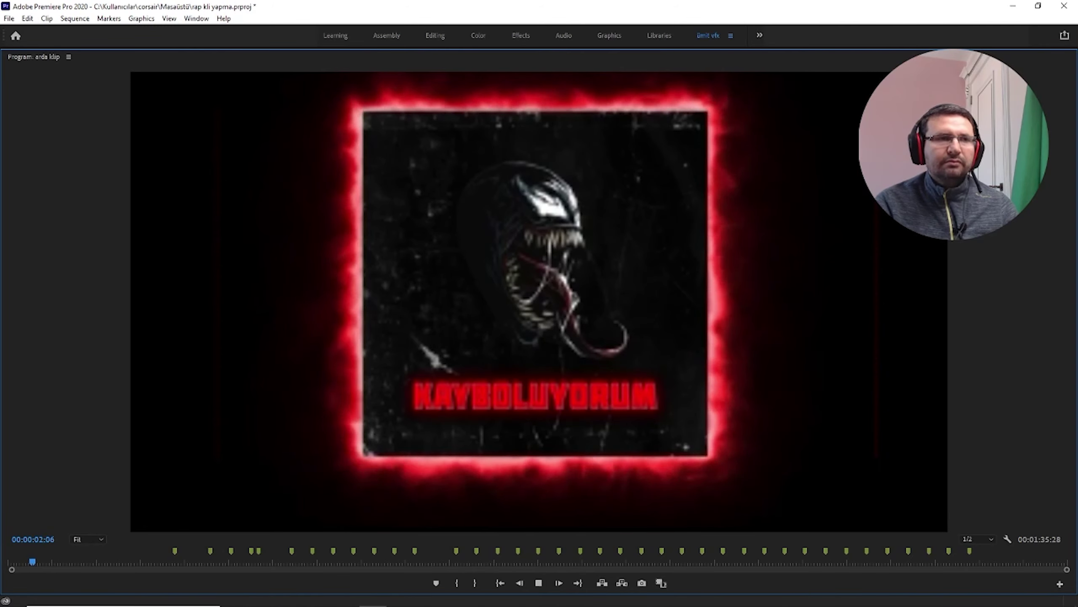